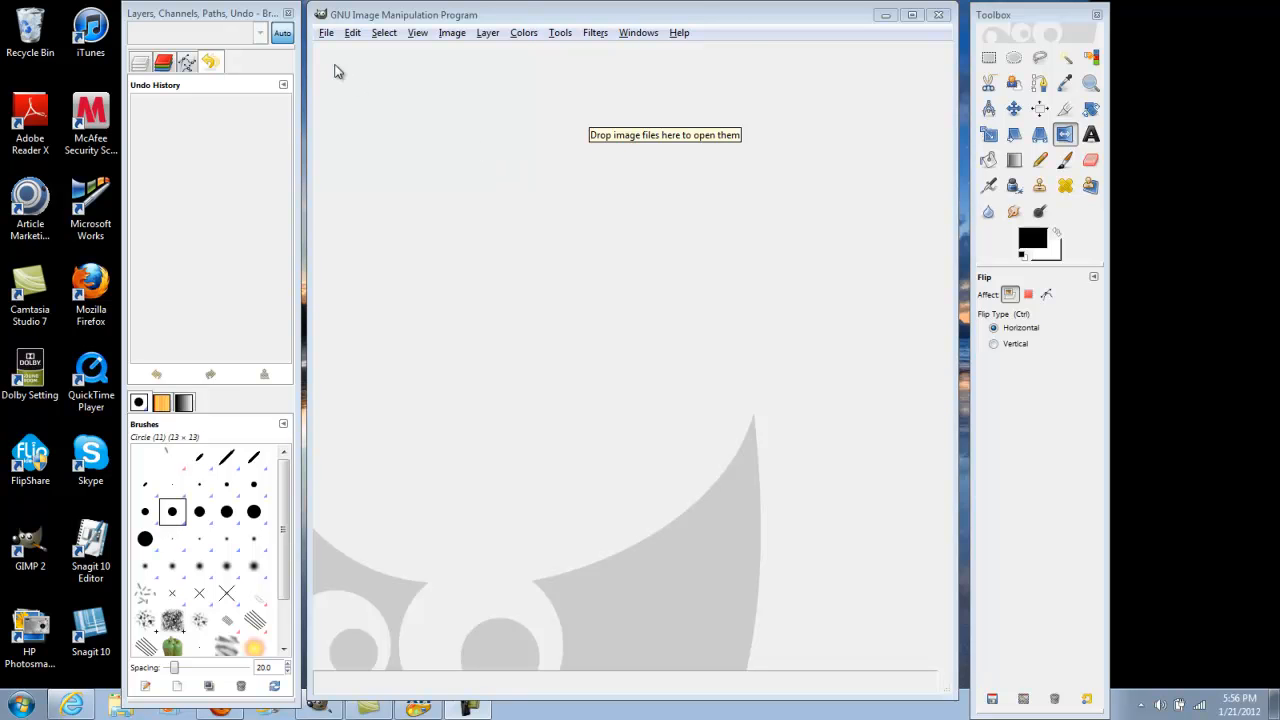
# Open the image file sample photo1-86.jpg from the 2011-07-16 numis photos folder.
pyautogui.click(326, 34)
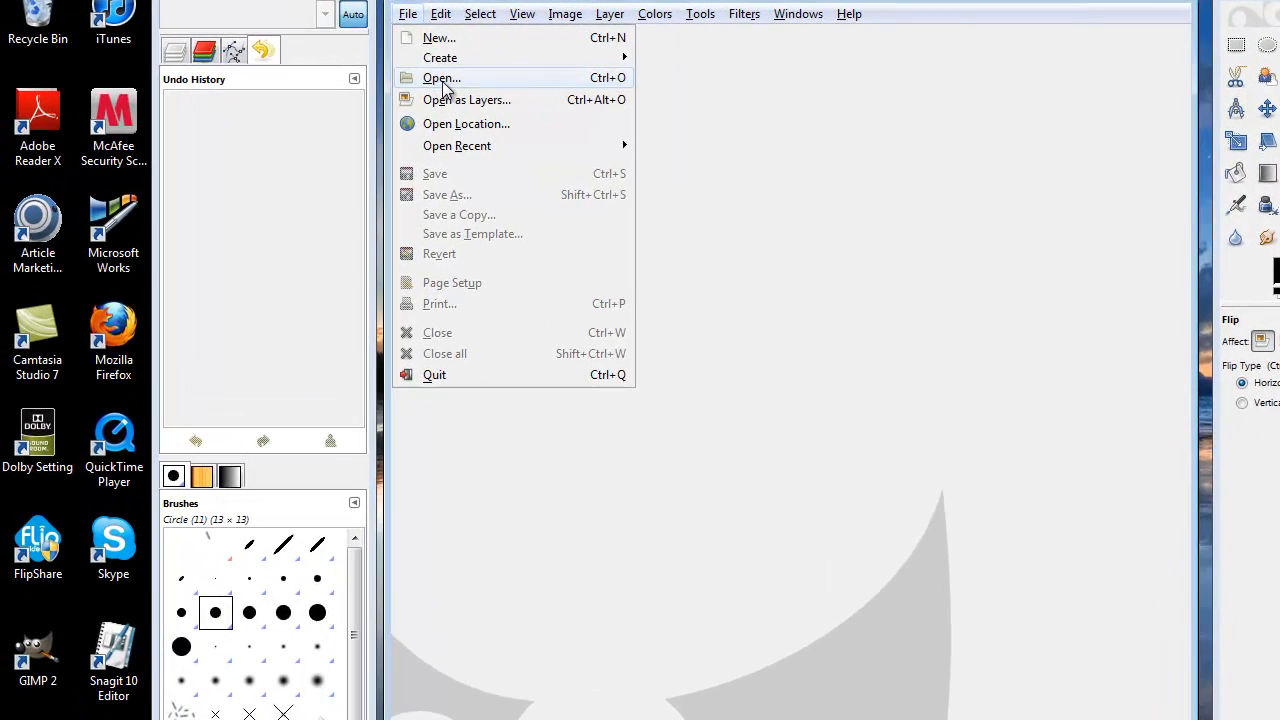
pyautogui.click(443, 80)
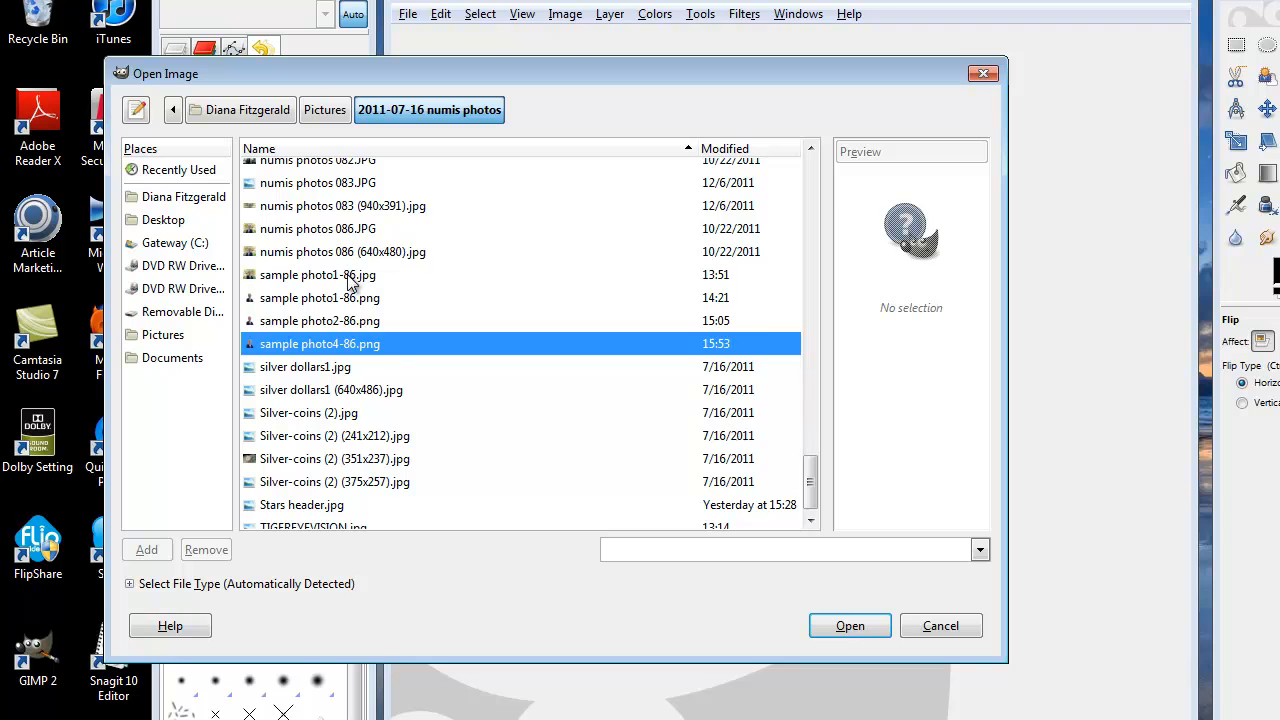
pyautogui.click(346, 276)
pyautogui.click(849, 627)
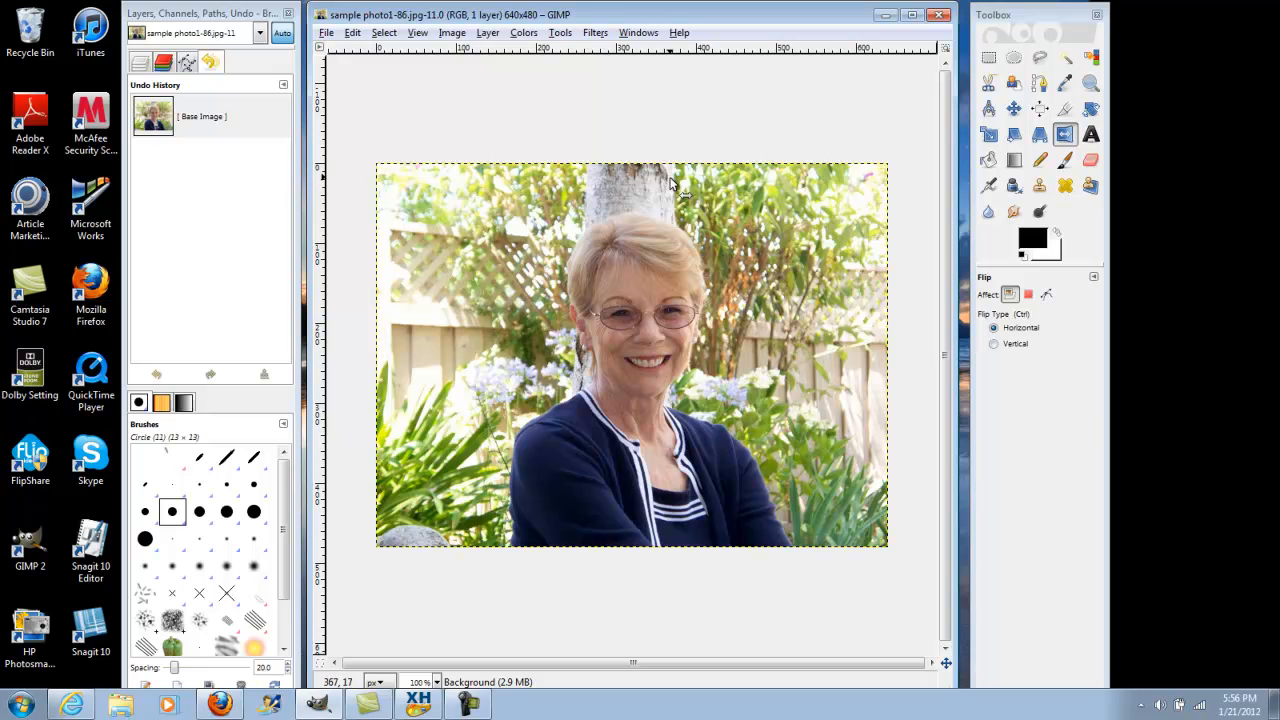
# Add an alpha channel to the photo's layer to enable transparency.
pyautogui.click(487, 33)
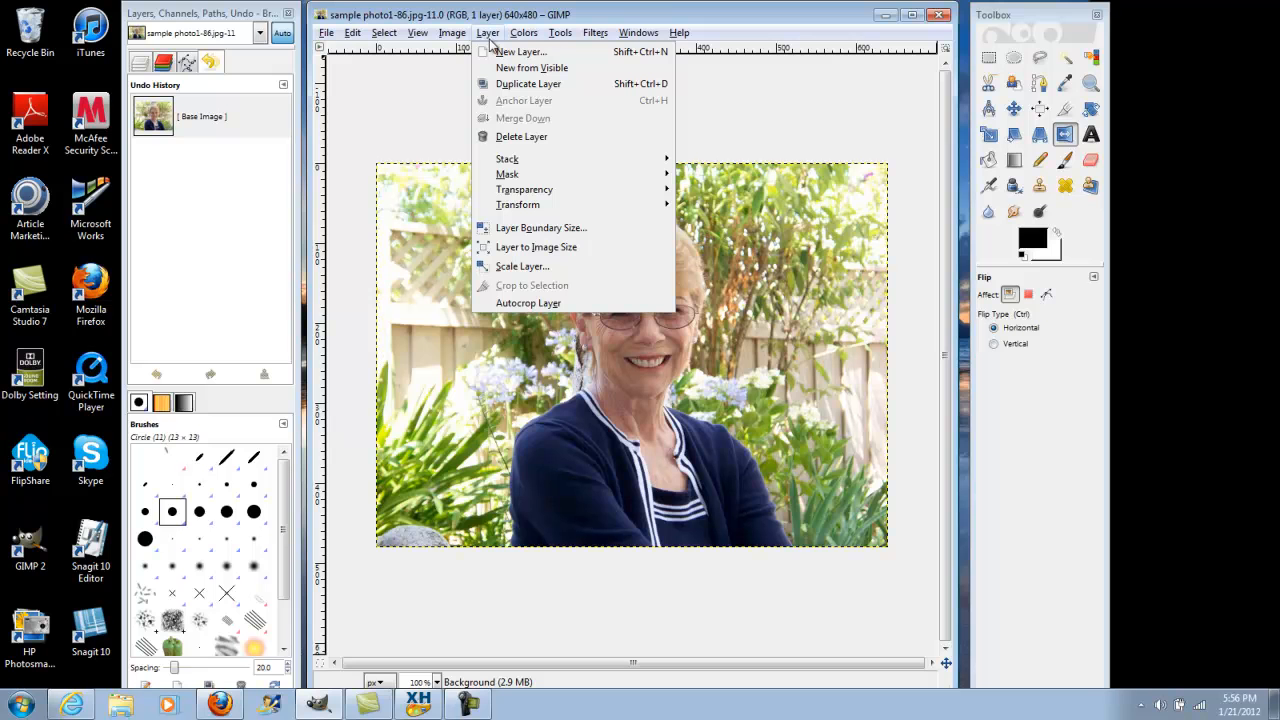
pyautogui.moveTo(523, 194)
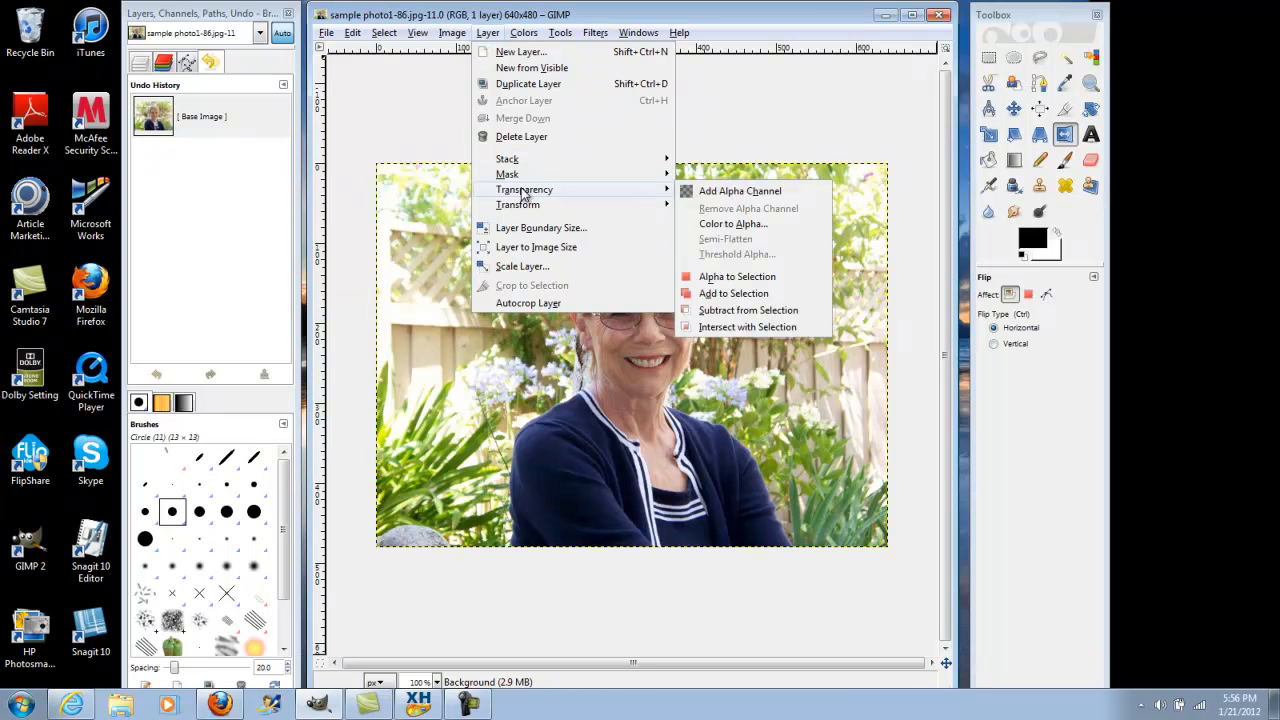
pyautogui.click(741, 192)
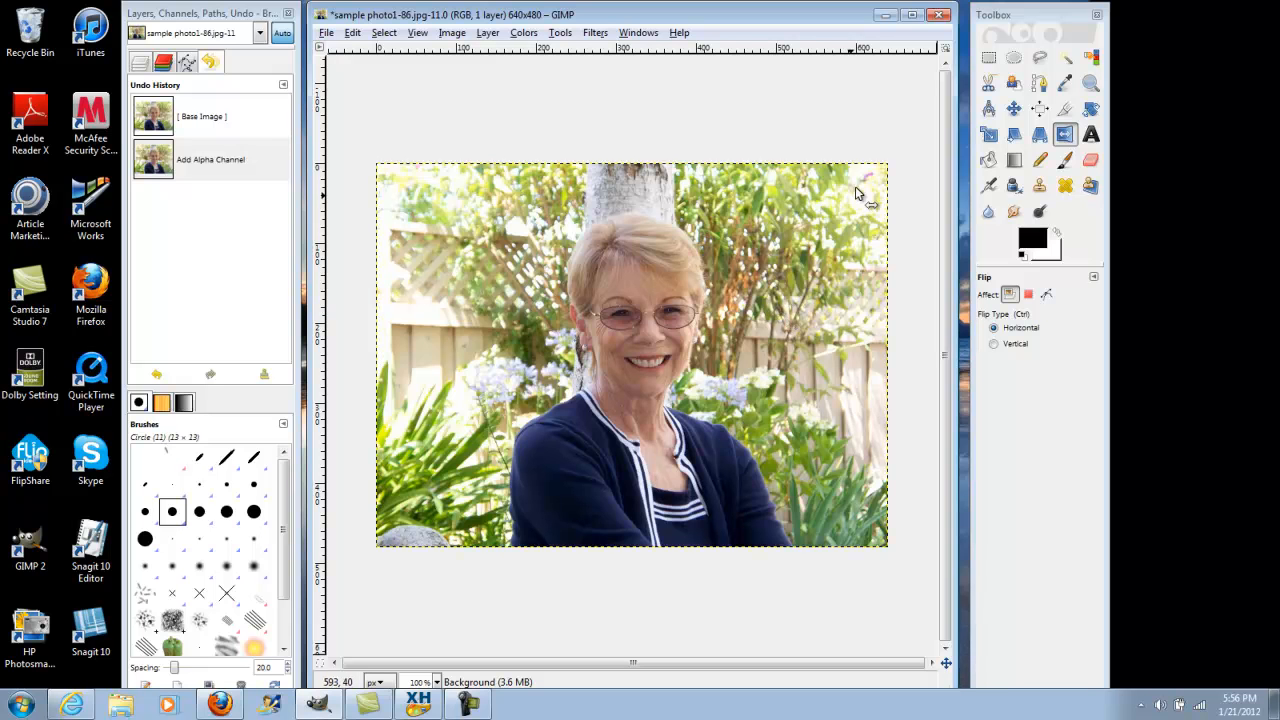
# Start a path with the Paths tool at the photo's lower edge and trace up the woman's sleeve on the image's right side.
pyautogui.click(1040, 85)
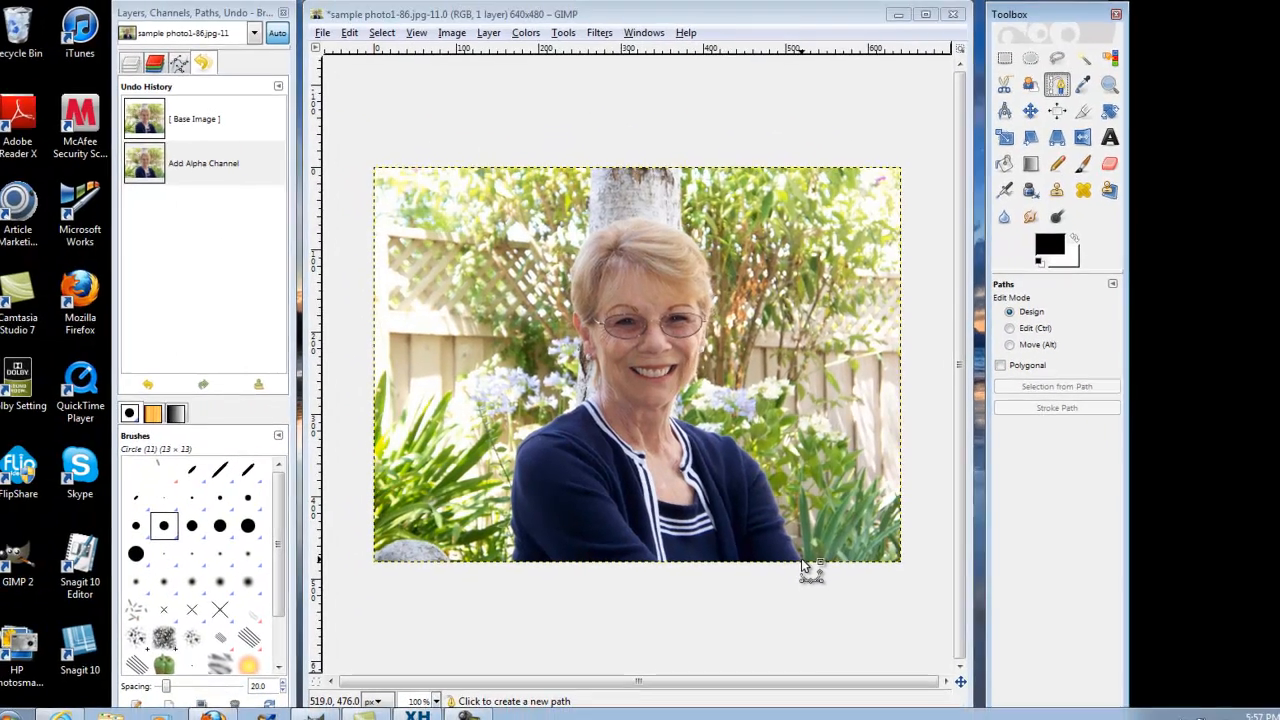
pyautogui.click(665, 565)
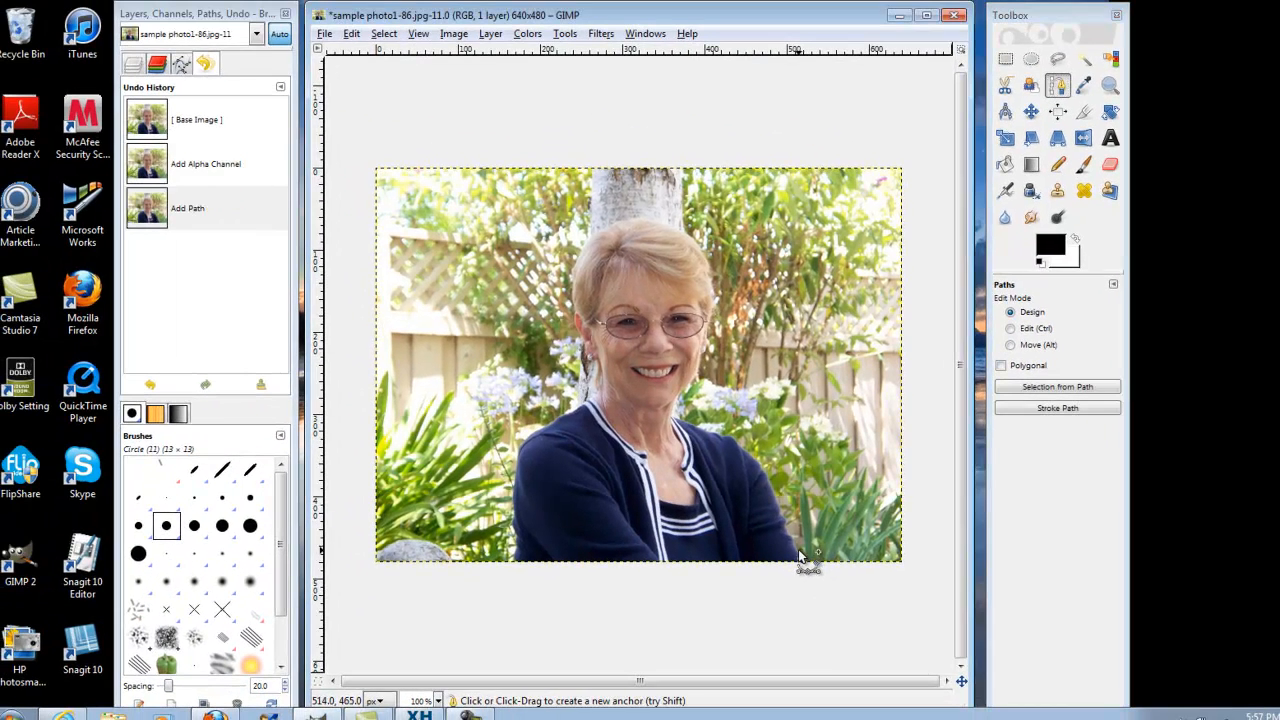
pyautogui.click(800, 556)
pyautogui.click(787, 530)
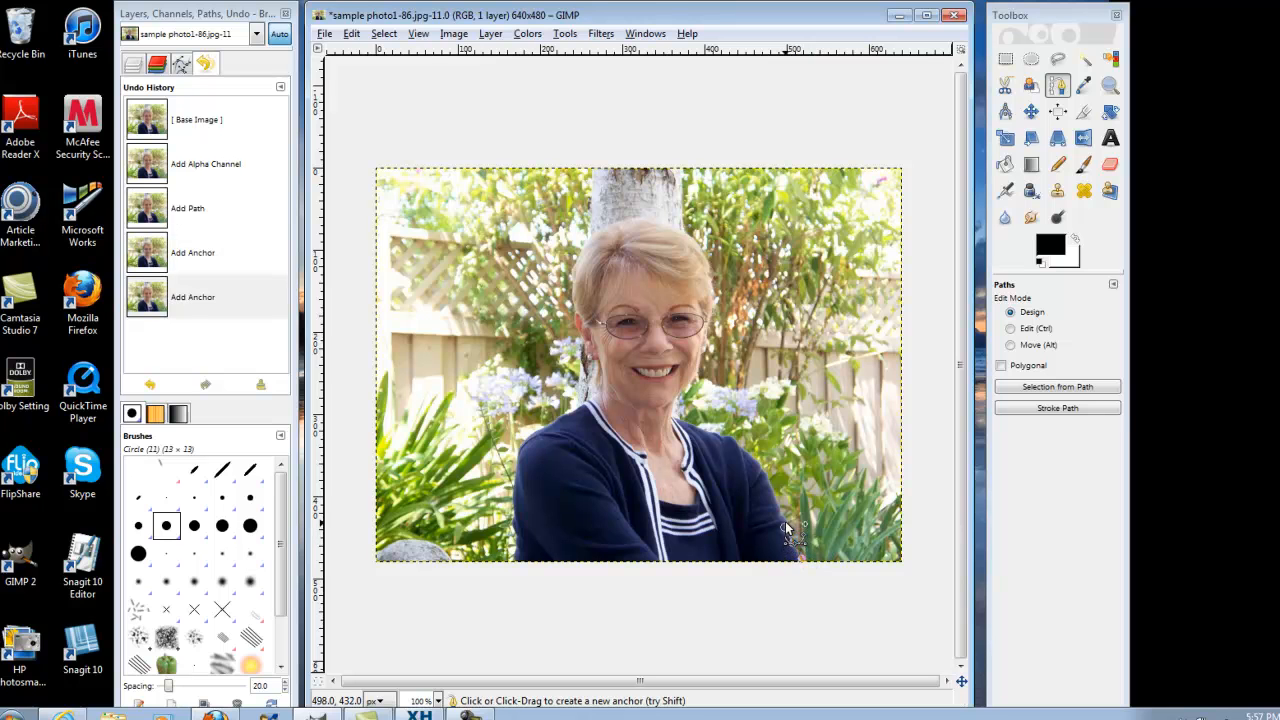
pyautogui.click(784, 518)
pyautogui.click(771, 485)
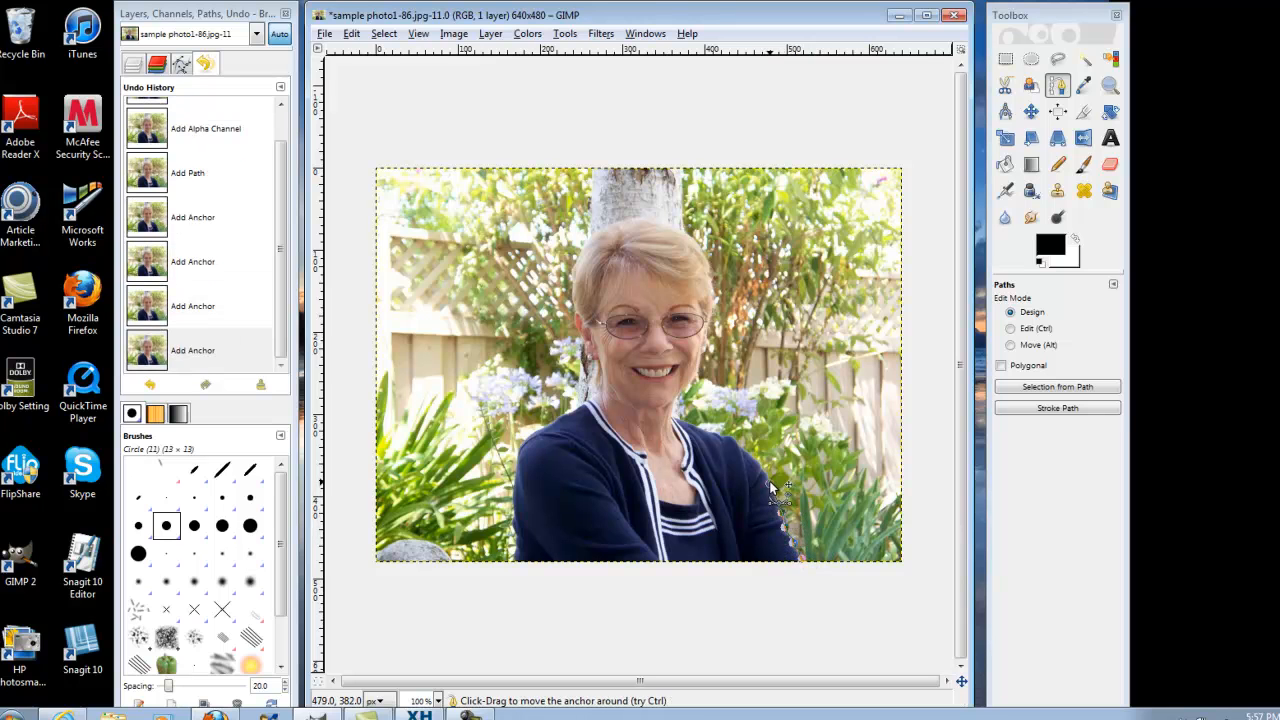
pyautogui.click(760, 470)
pyautogui.click(744, 456)
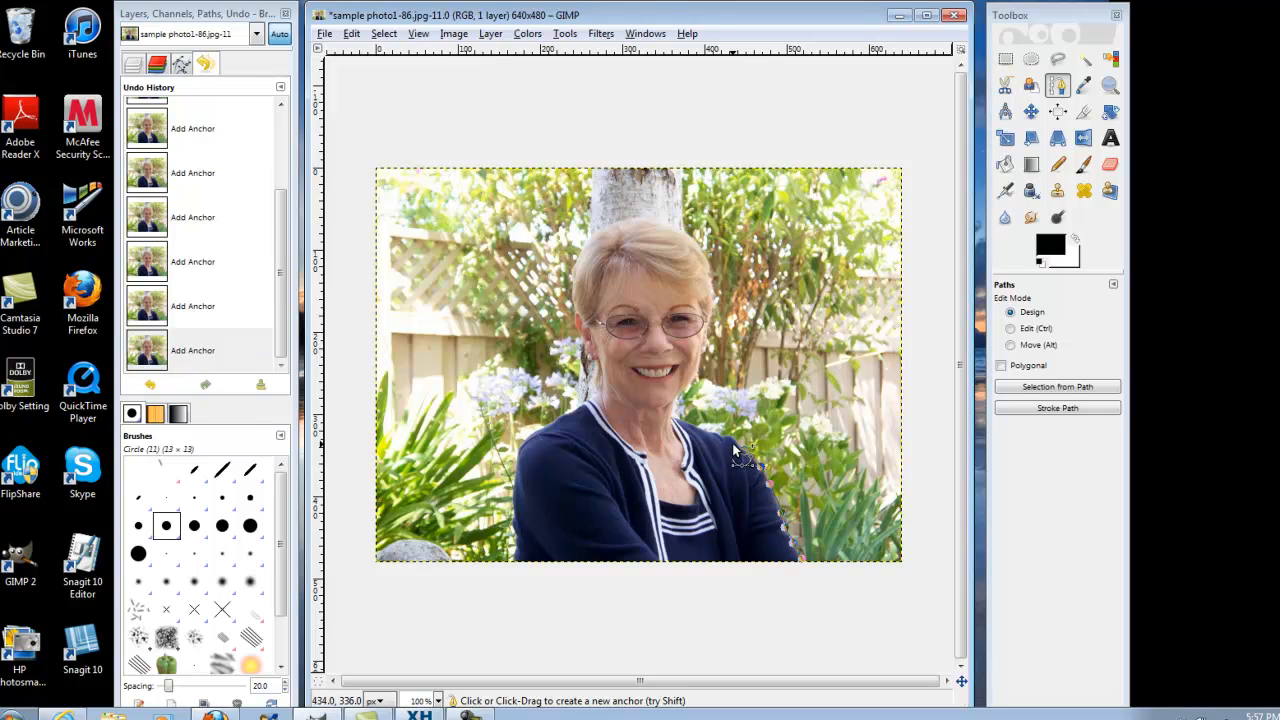
# Continue the path with anchors along the right-hand shoulder to the base of the neck.
pyautogui.click(729, 447)
pyautogui.click(711, 440)
pyautogui.click(692, 418)
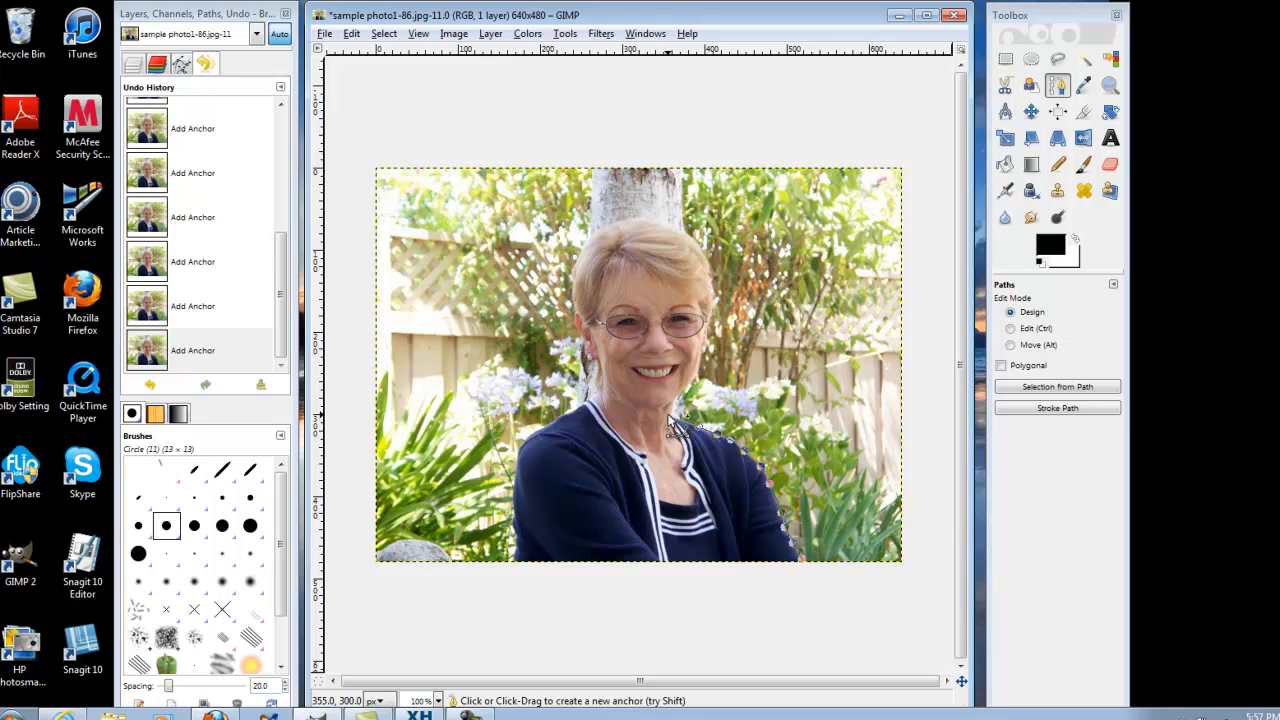
pyautogui.click(676, 416)
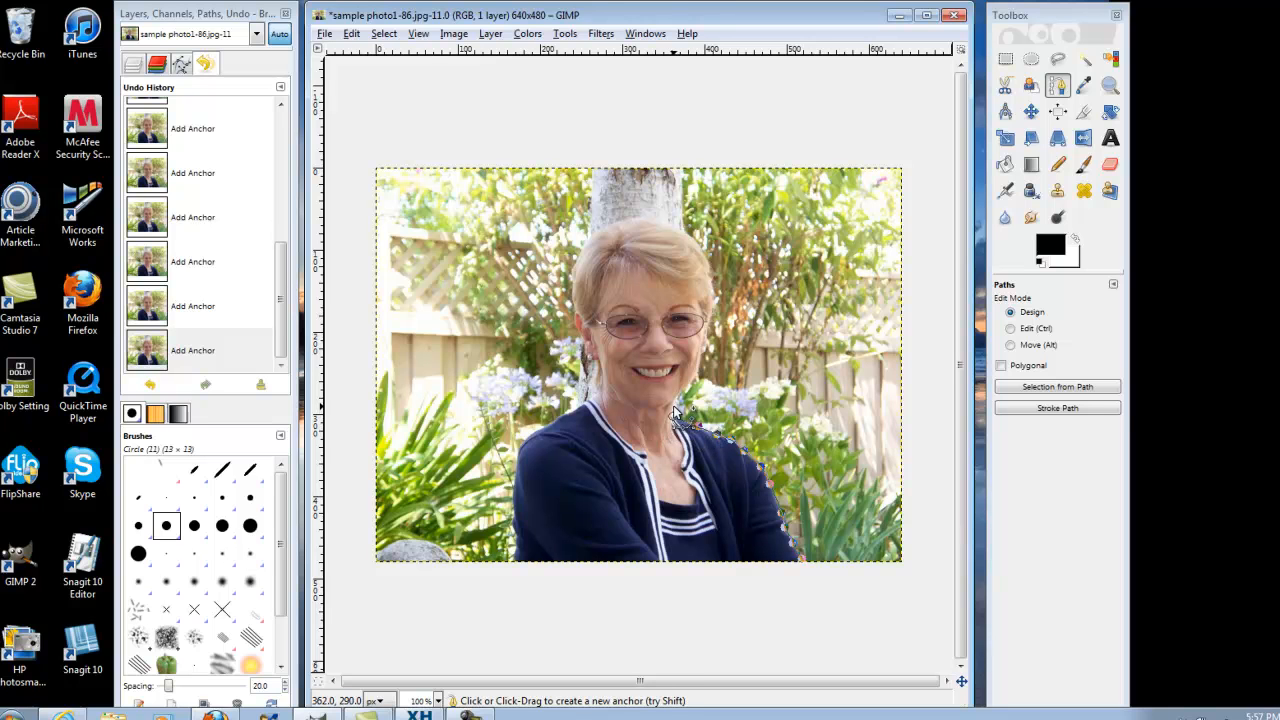
pyautogui.click(673, 416)
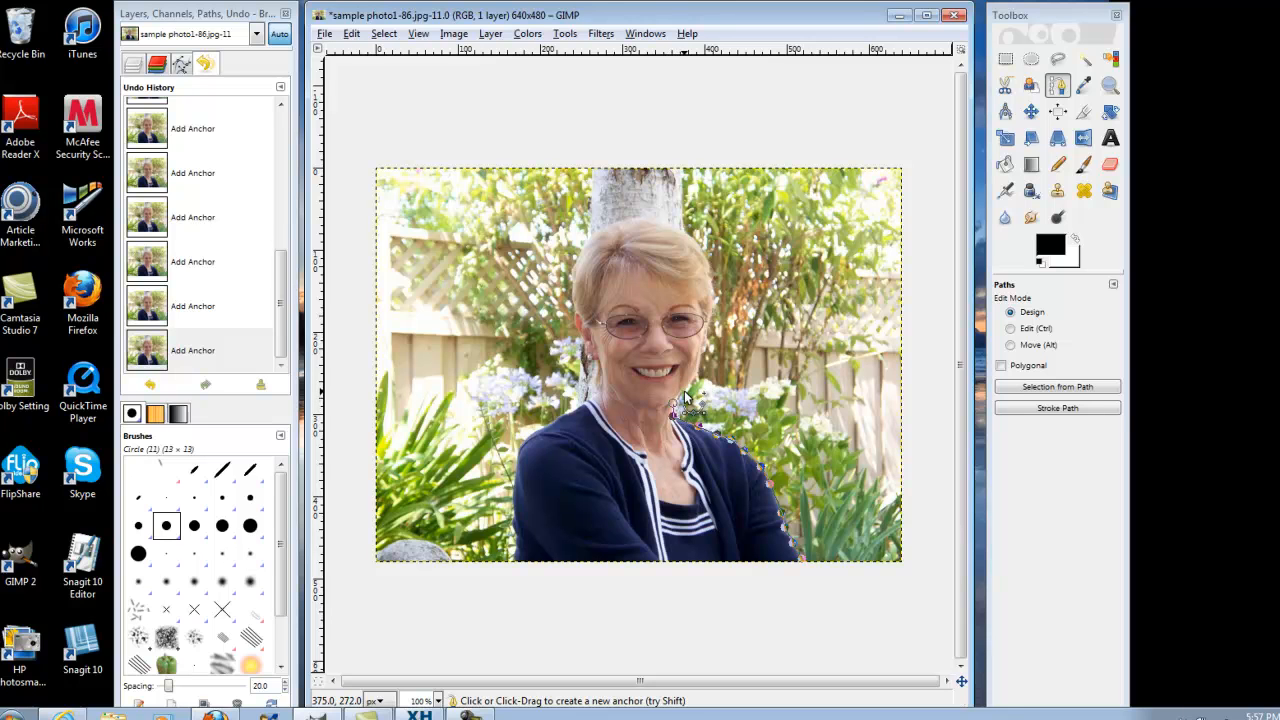
# Extend the path up the right-hand side of the neck, jaw and cheek to the hairline.
pyautogui.click(685, 390)
pyautogui.click(693, 381)
pyautogui.click(700, 357)
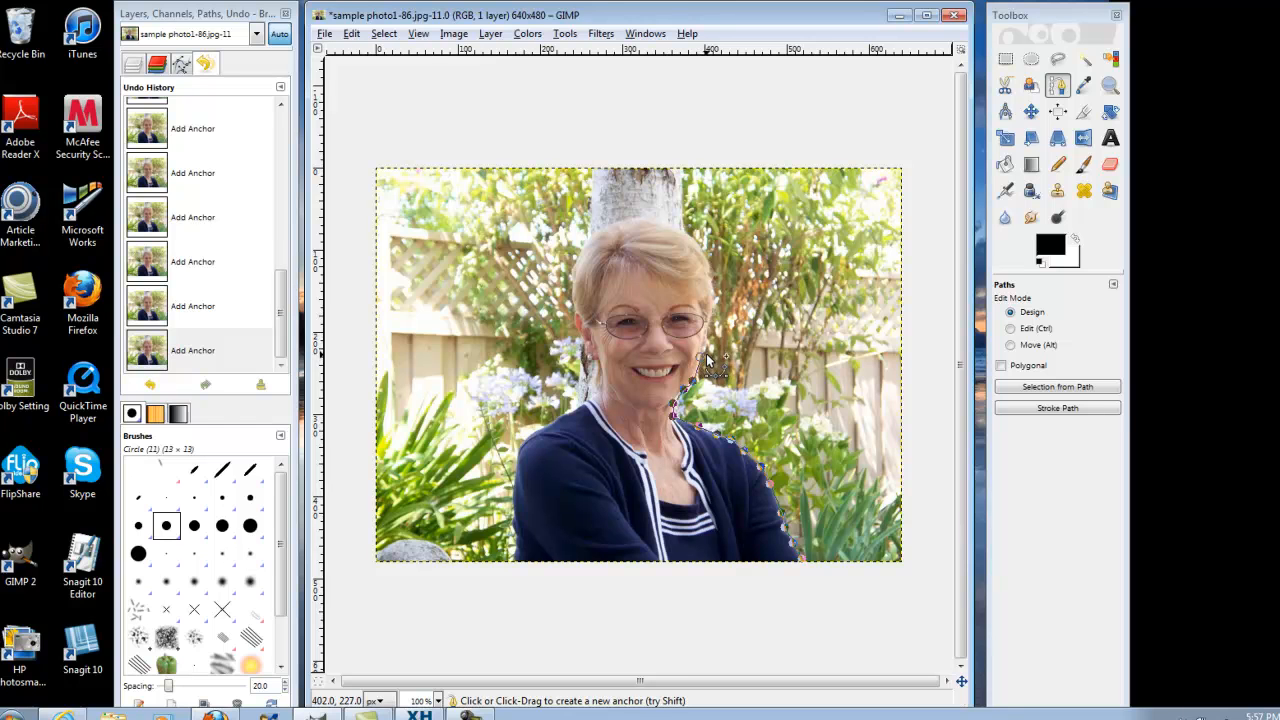
pyautogui.click(707, 338)
pyautogui.click(706, 322)
pyautogui.click(710, 308)
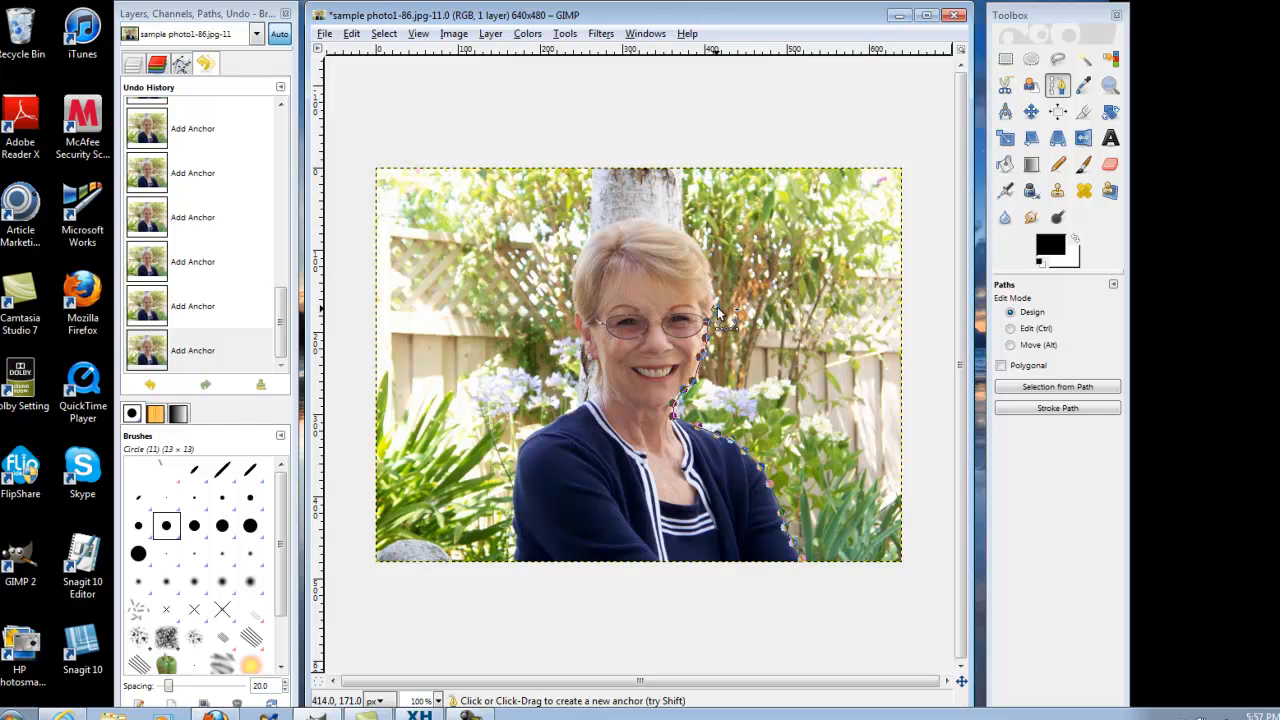
# Trace the outline of the hair over the top of the head to its left-hand side.
pyautogui.click(713, 272)
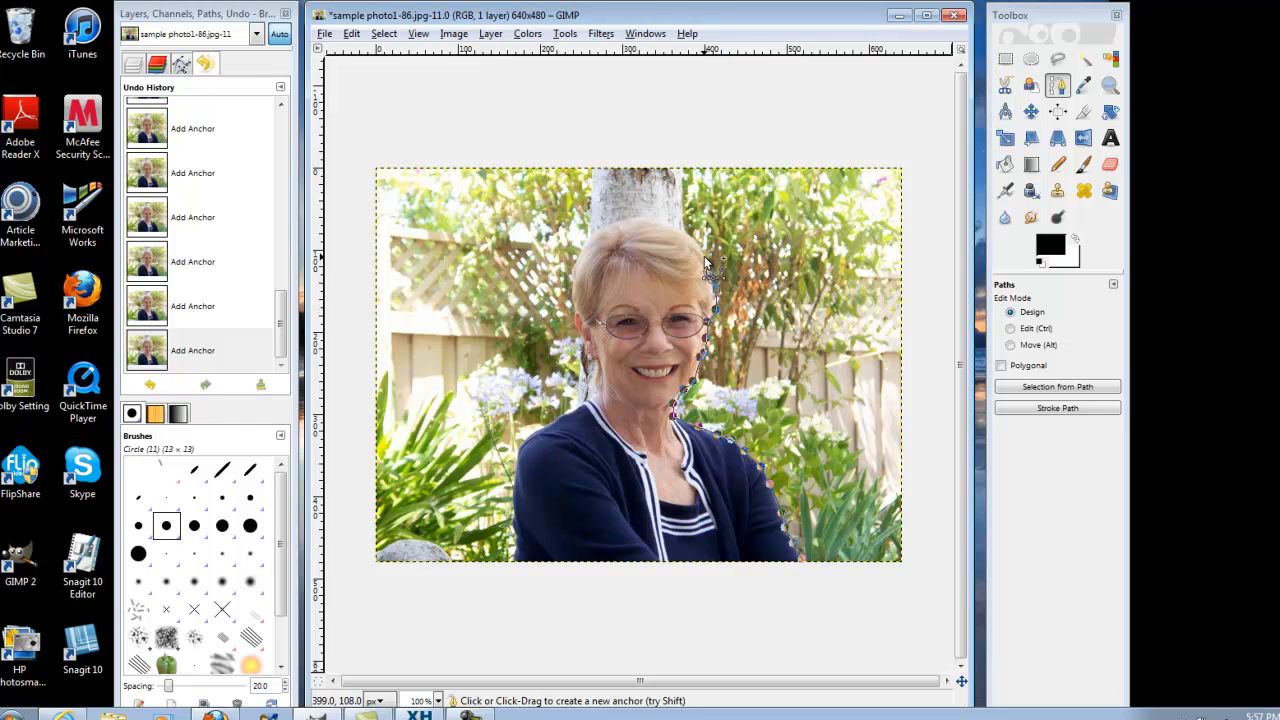
pyautogui.click(704, 252)
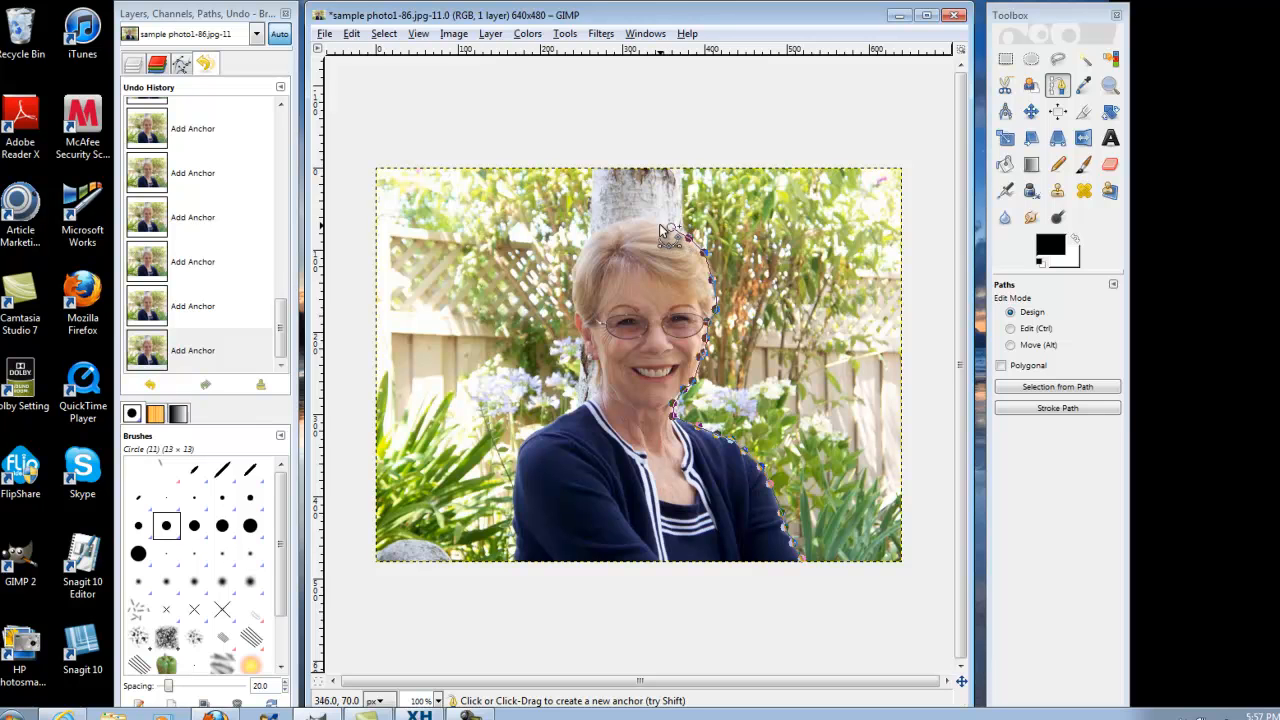
pyautogui.click(650, 222)
pyautogui.click(618, 224)
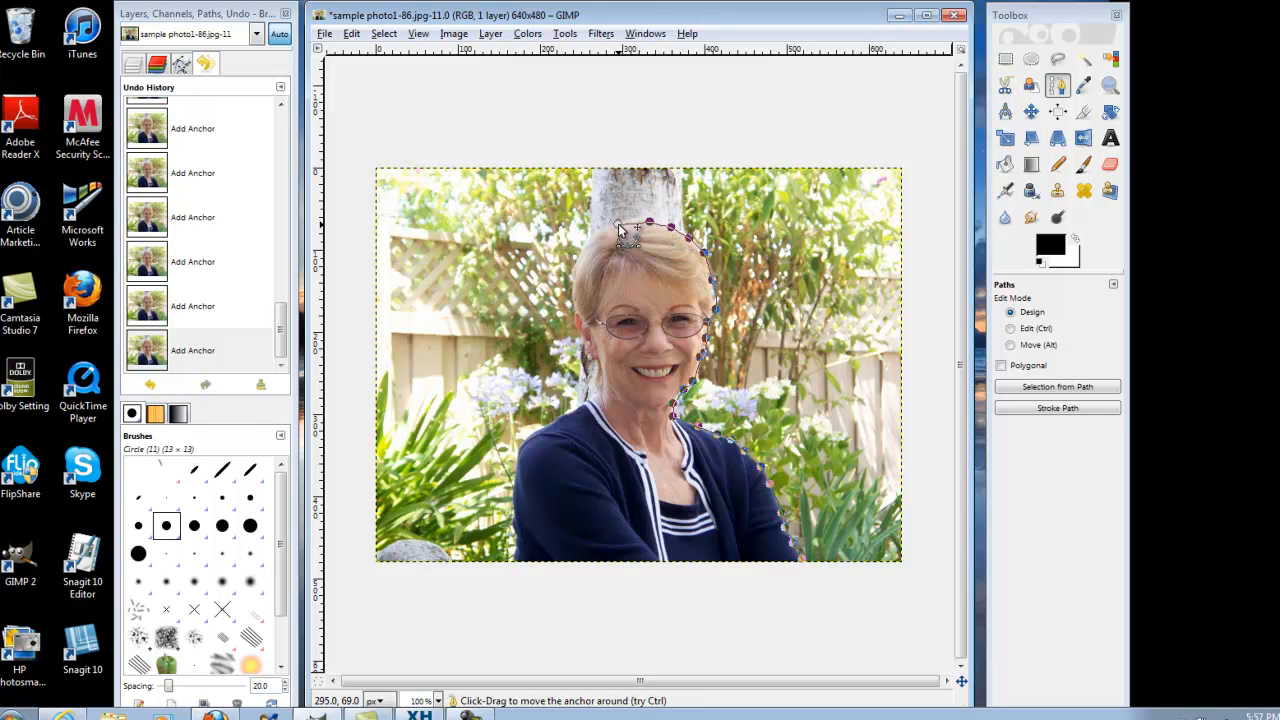
pyautogui.click(589, 239)
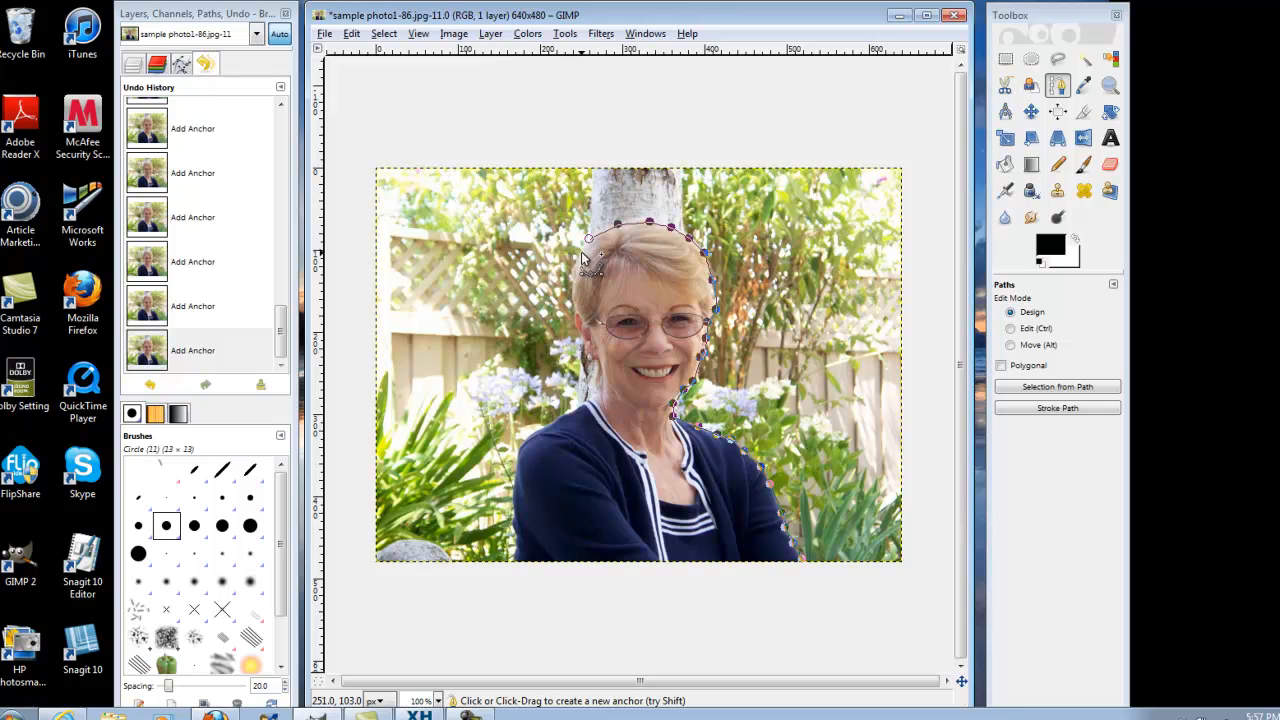
pyautogui.click(574, 260)
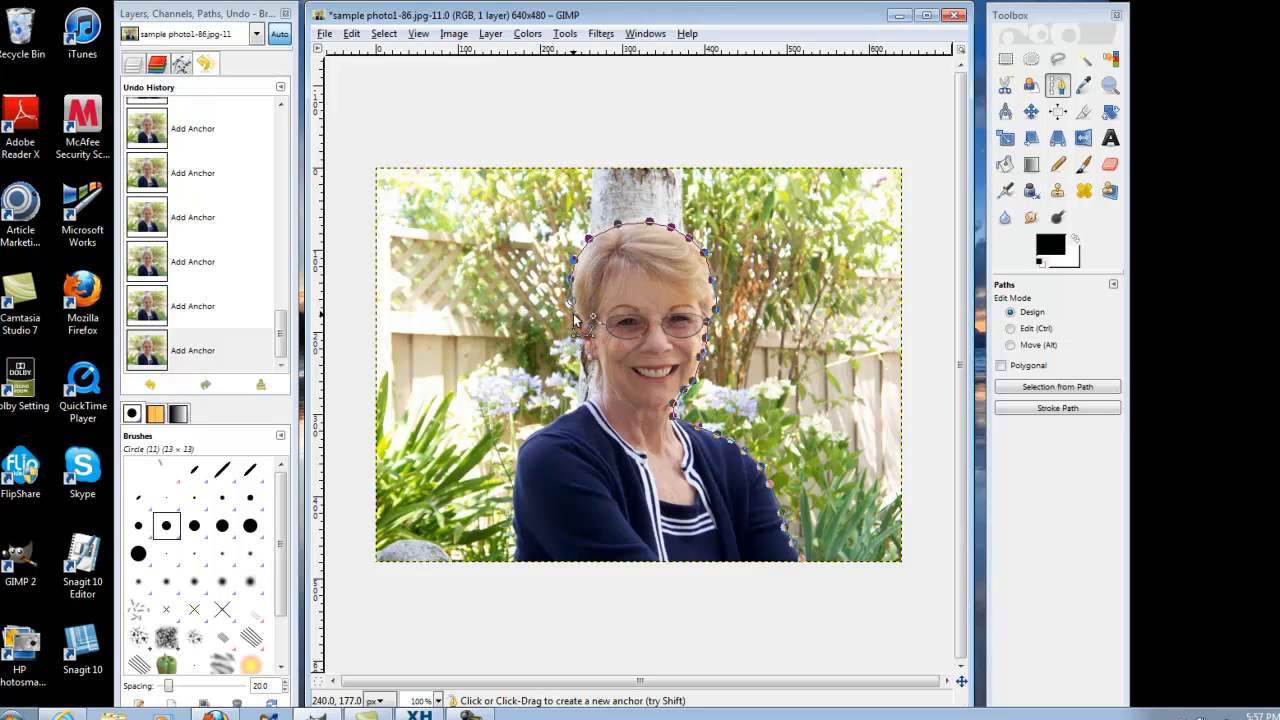
# Continue the path down the left-hand side of the hair, past the ear to the neck.
pyautogui.click(575, 310)
pyautogui.click(574, 327)
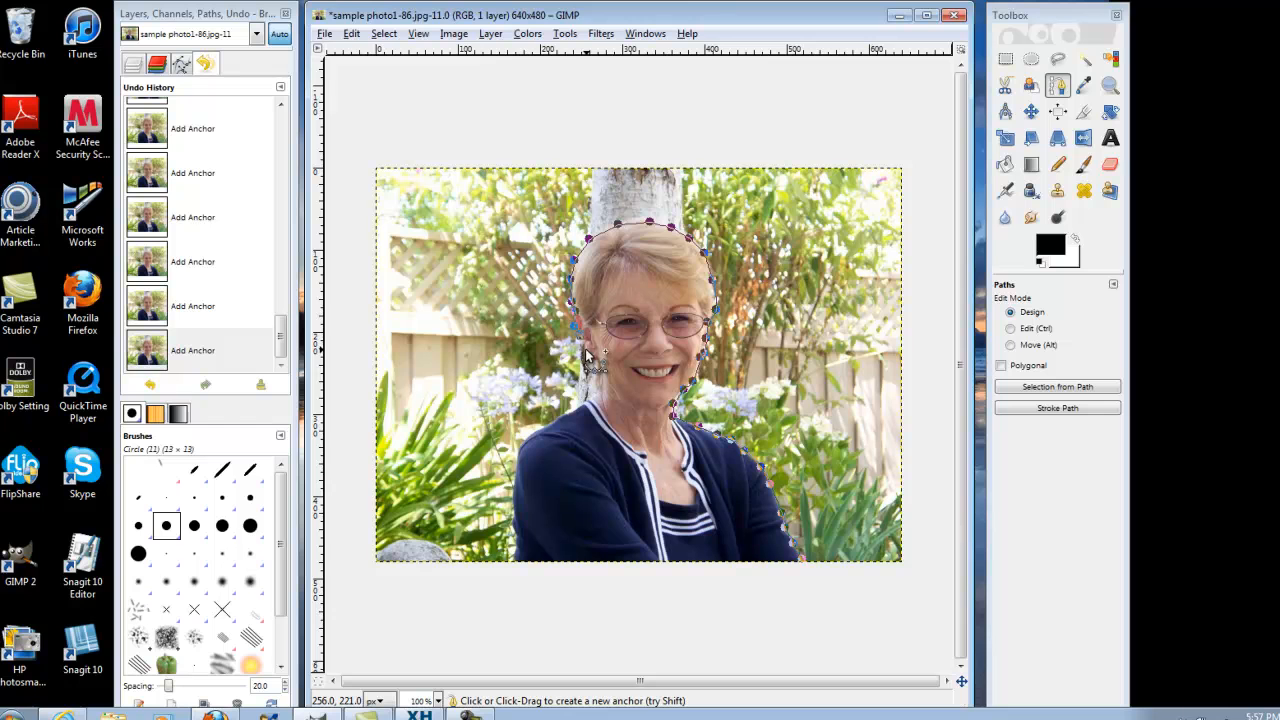
pyautogui.click(580, 344)
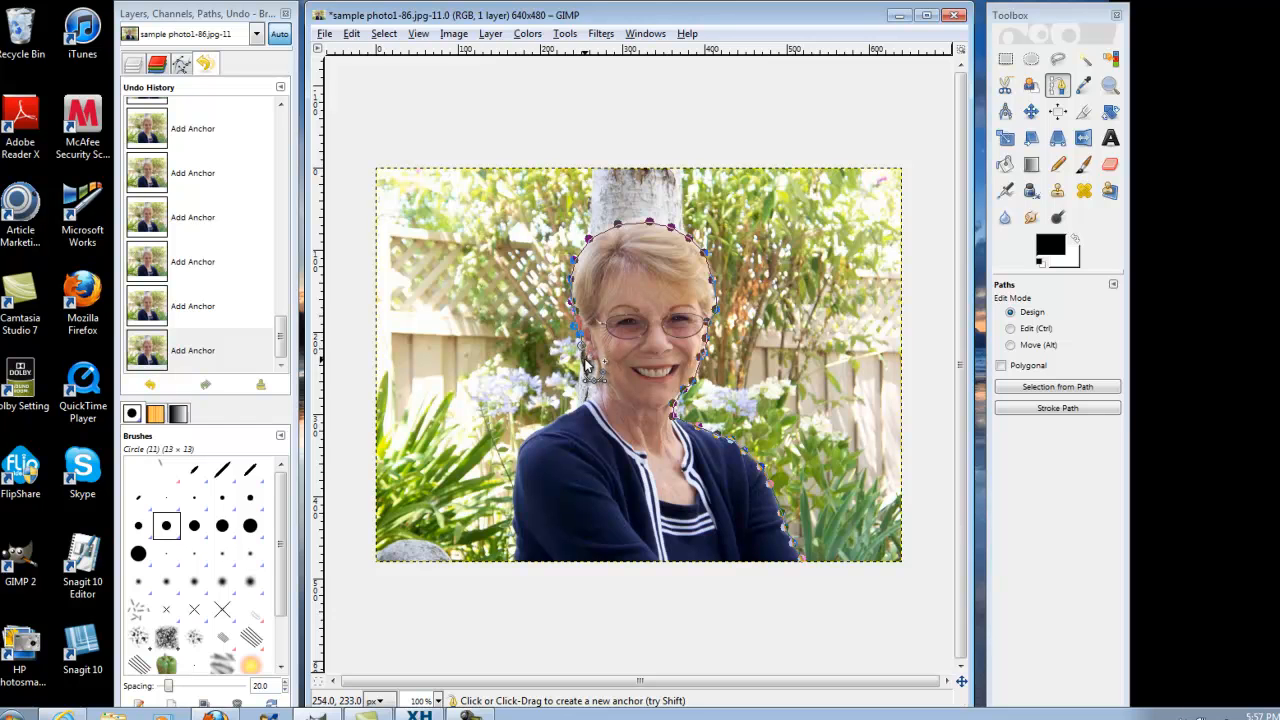
pyautogui.click(593, 361)
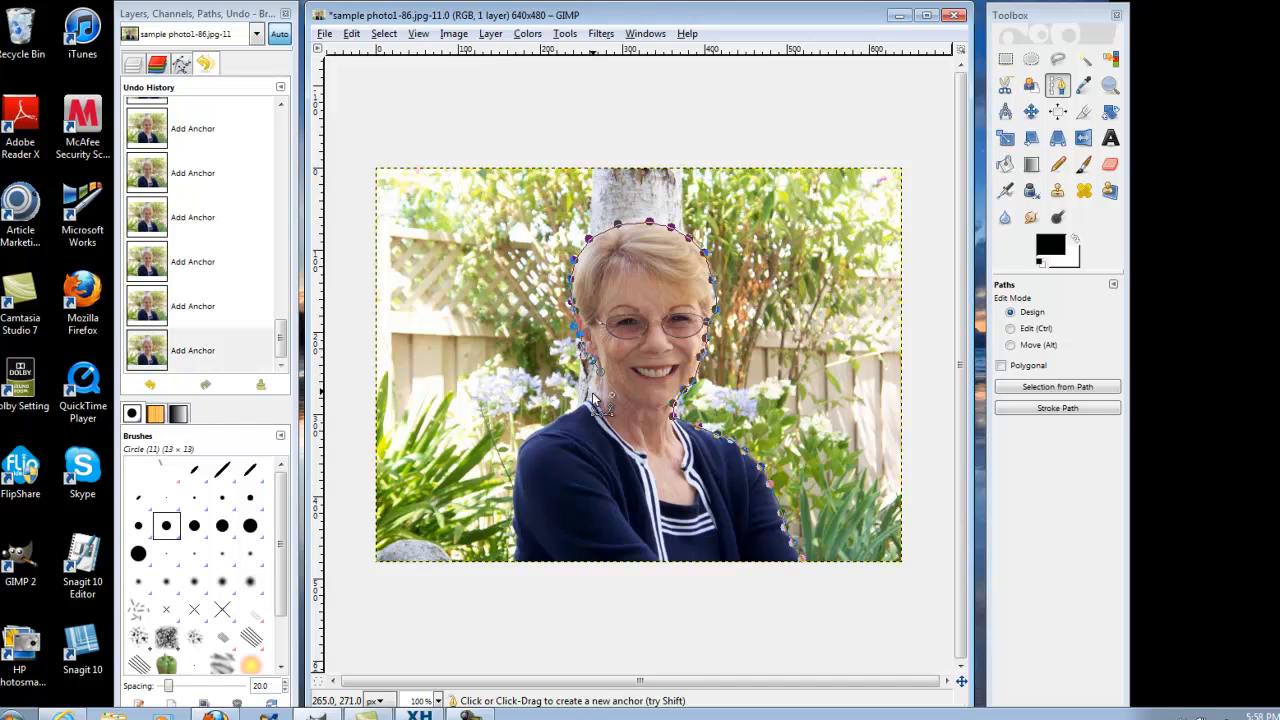
pyautogui.click(599, 384)
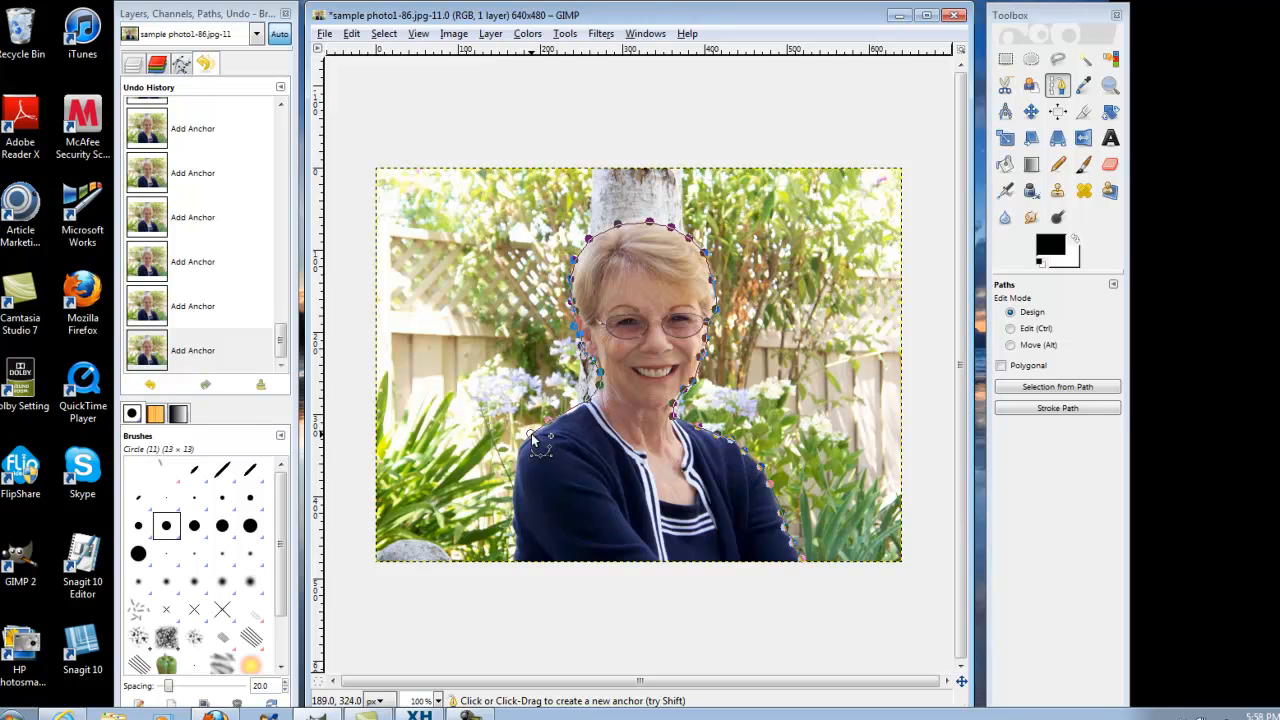
# Trace the left-hand shoulder and sleeve with anchors down to the photo's lower edge.
pyautogui.click(515, 454)
pyautogui.click(515, 502)
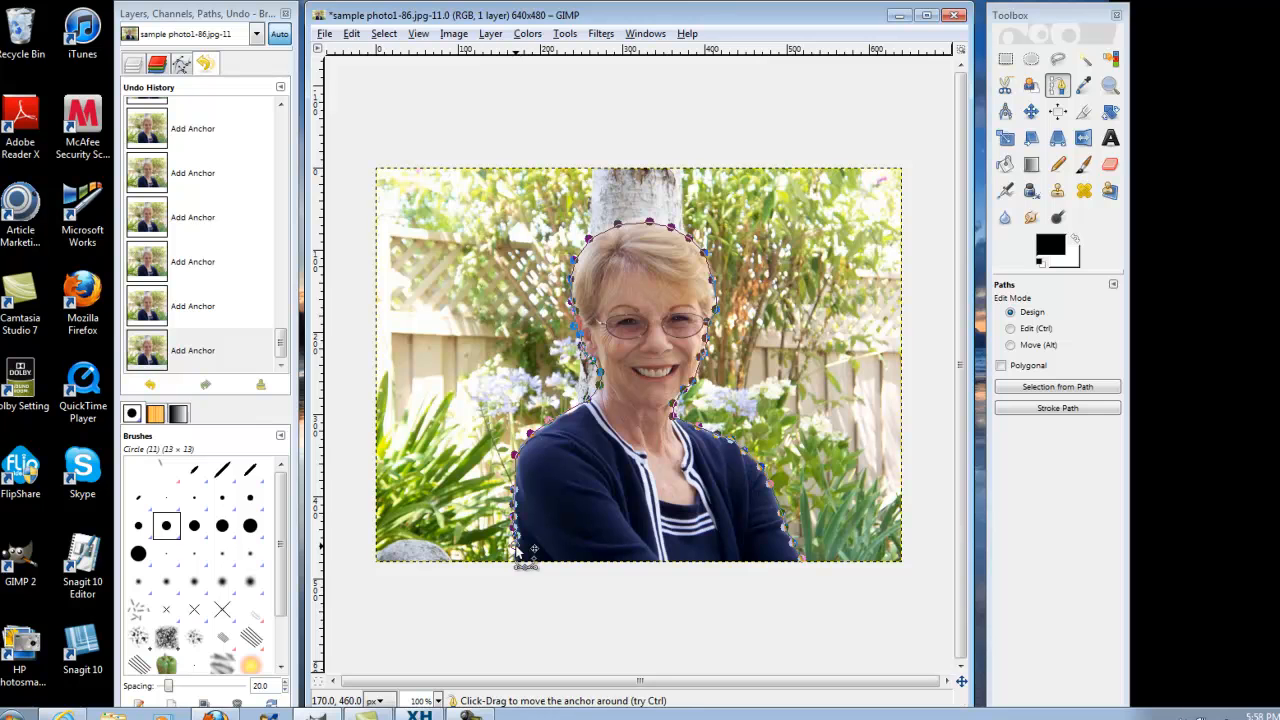
pyautogui.moveTo(515, 560); pyautogui.dragTo(514, 563)
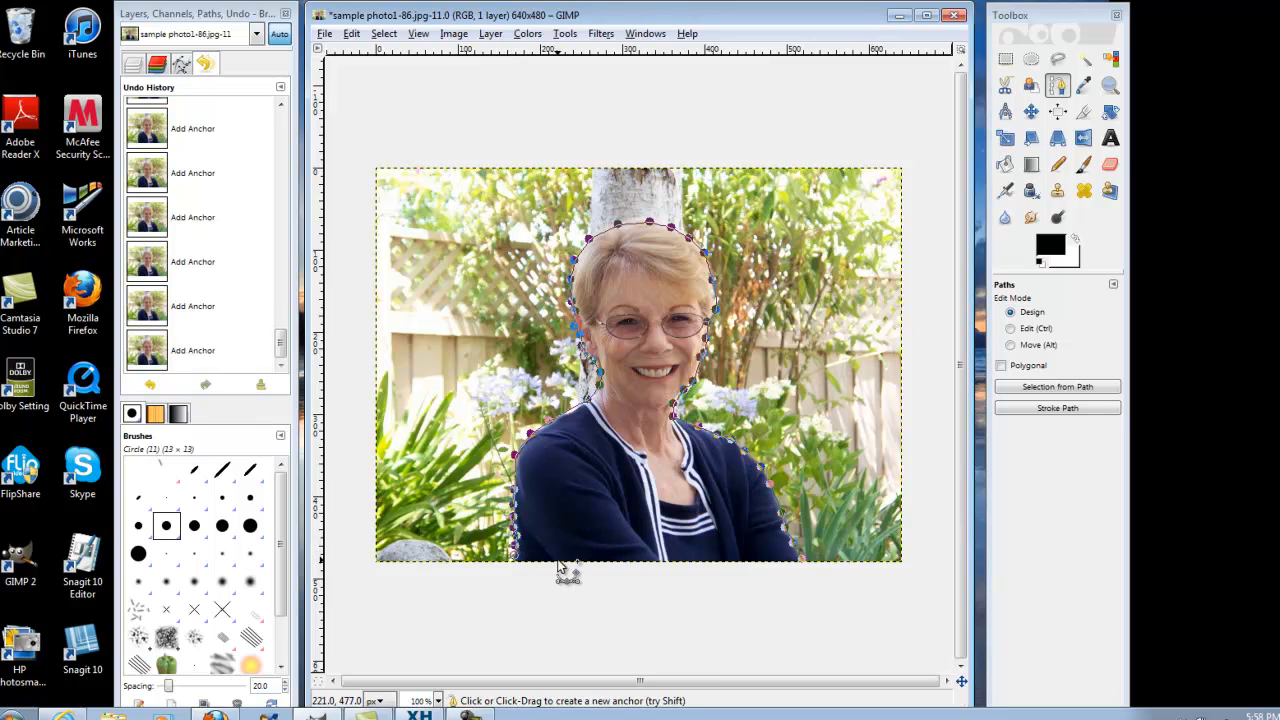
# Place path anchors across the bottom of the navy cardigan, from the left sleeve towards the starting point.
pyautogui.click(558, 561)
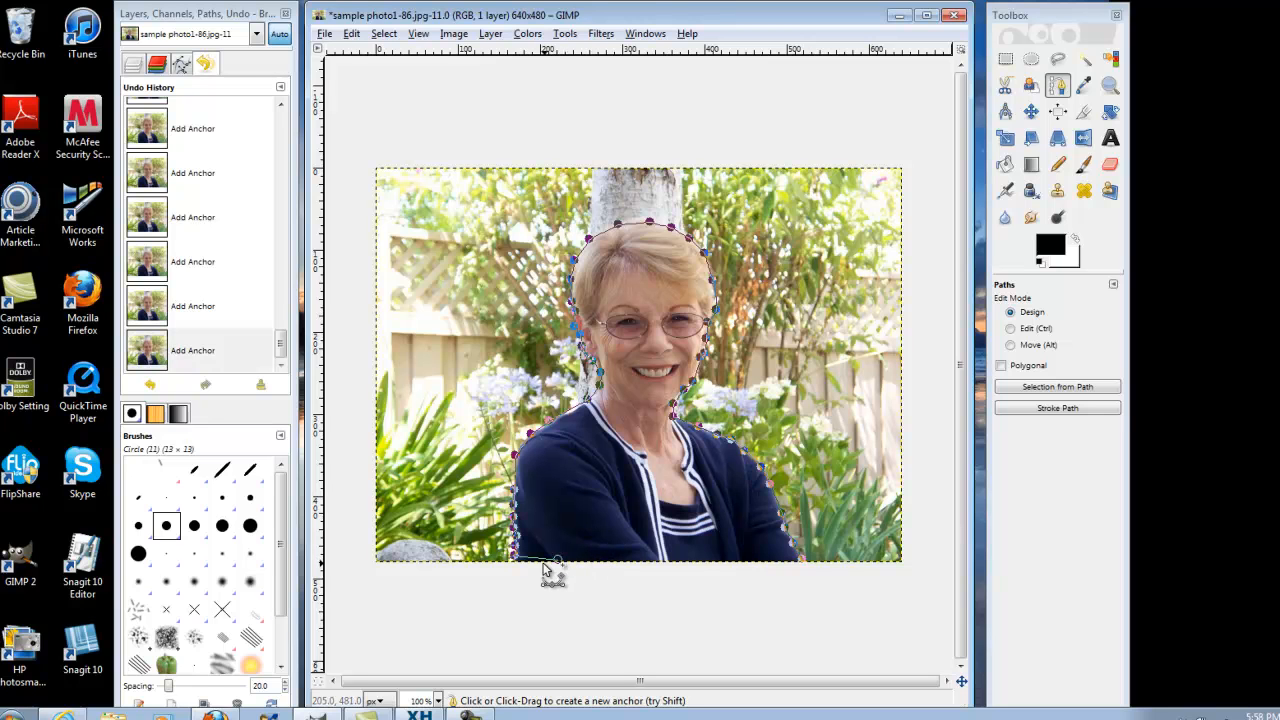
pyautogui.click(558, 563)
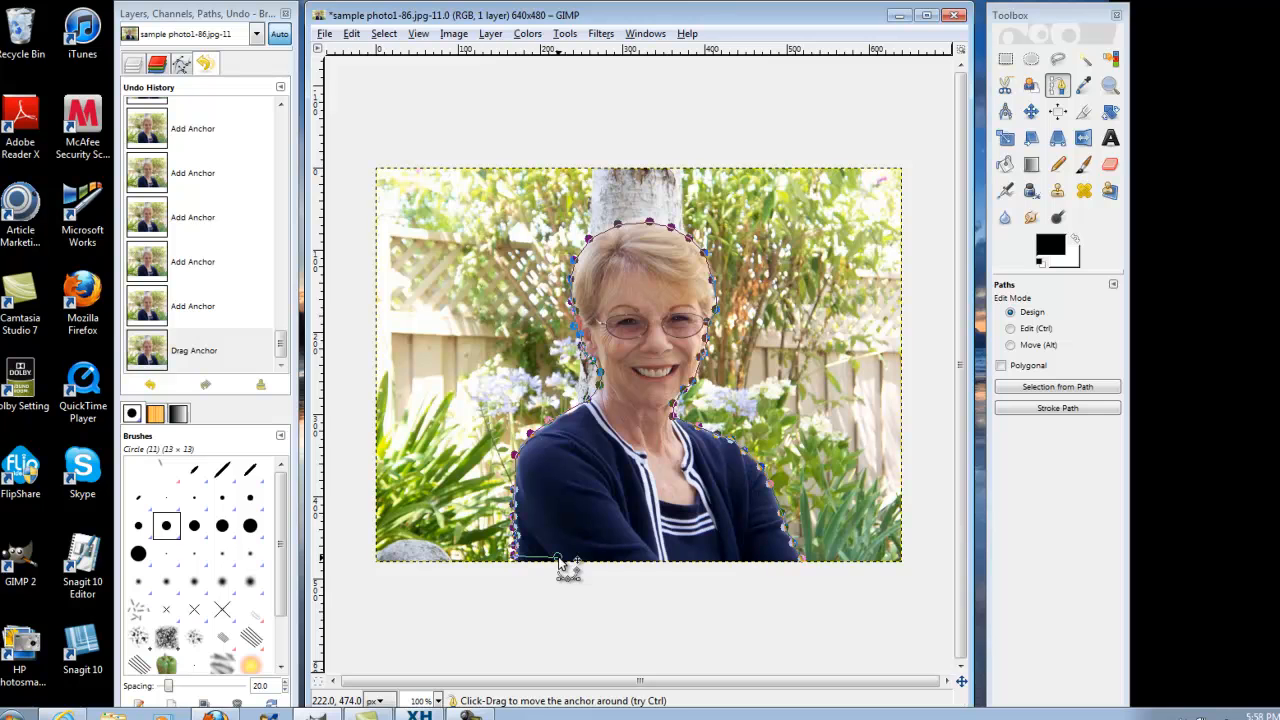
pyautogui.click(591, 560)
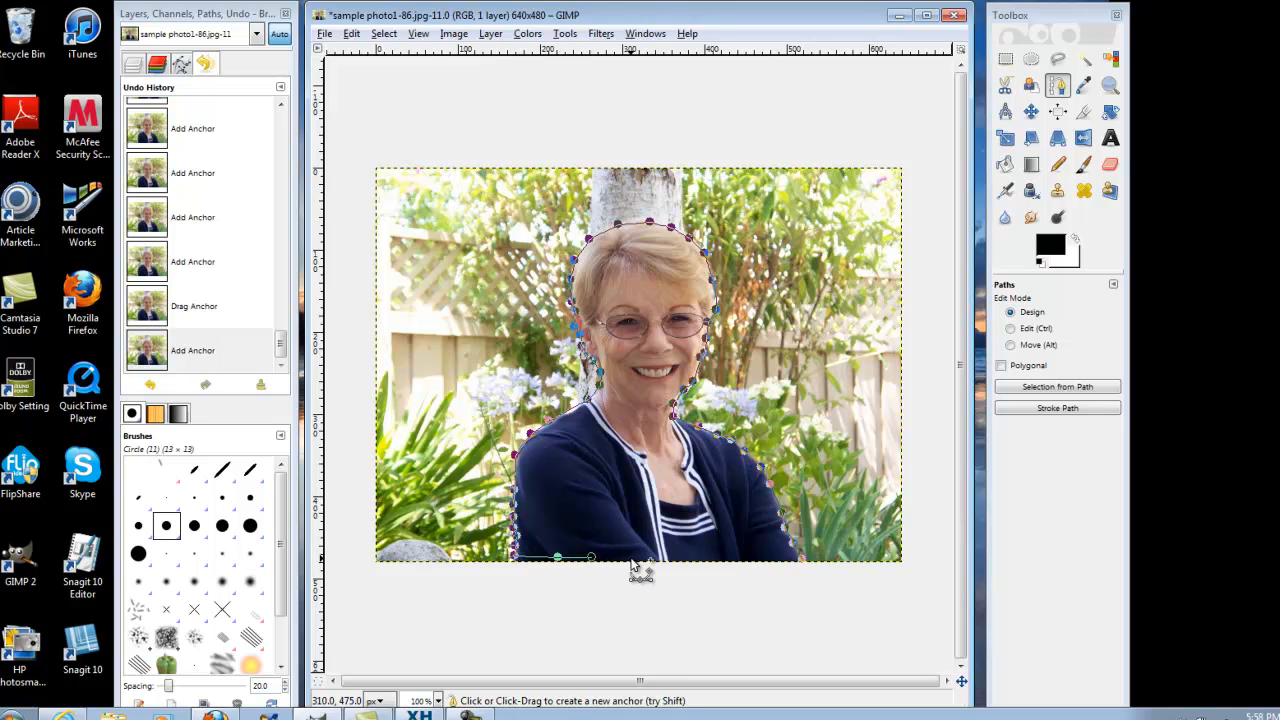
pyautogui.click(631, 558)
pyautogui.click(665, 556)
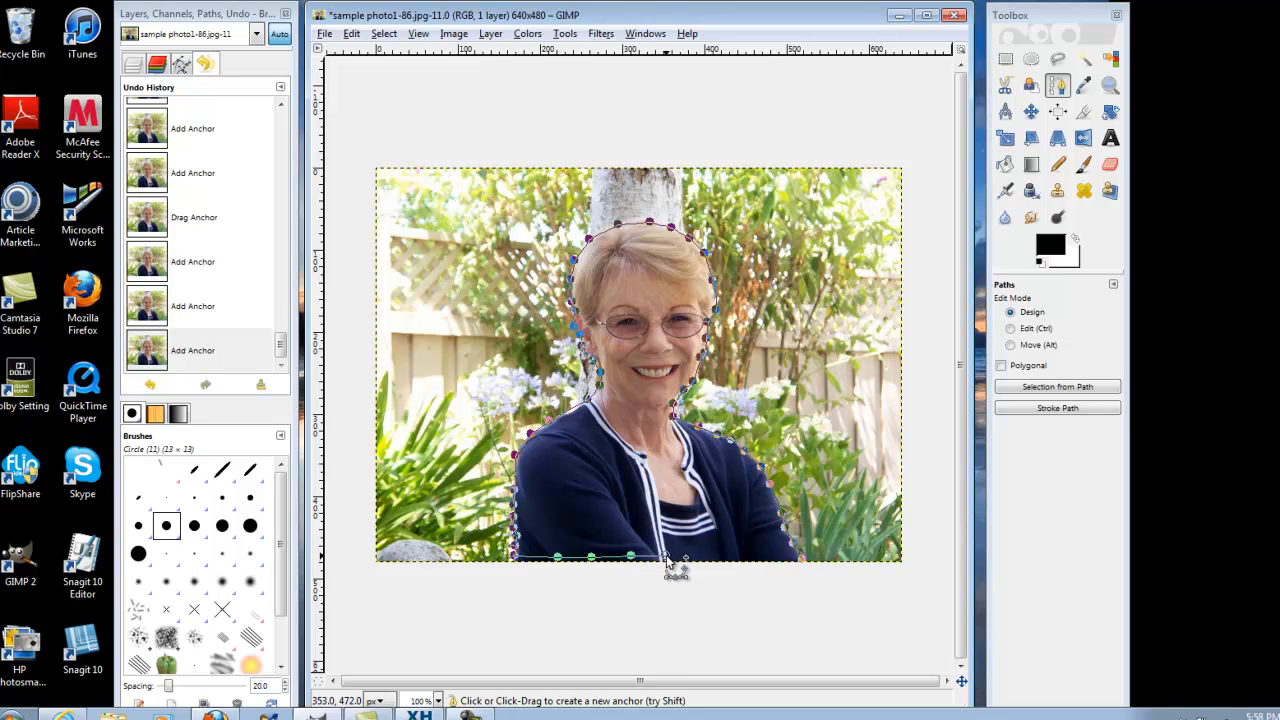
pyautogui.click(699, 556)
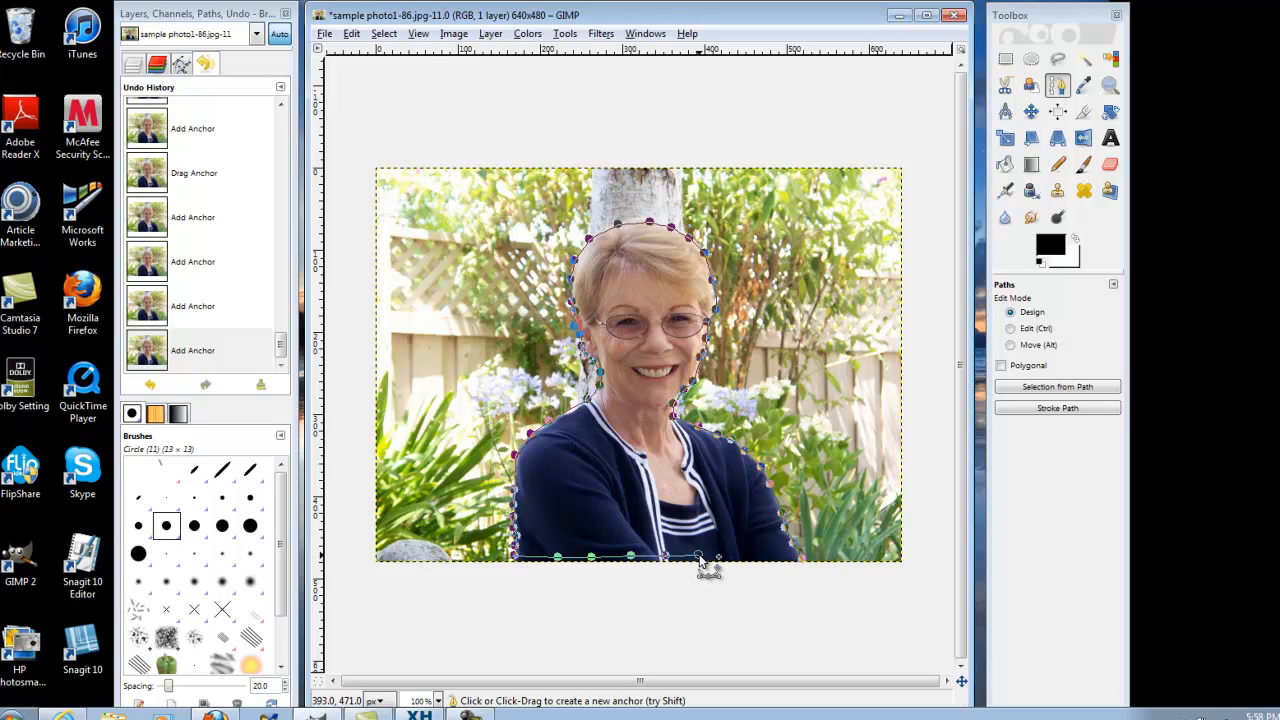
pyautogui.click(745, 560)
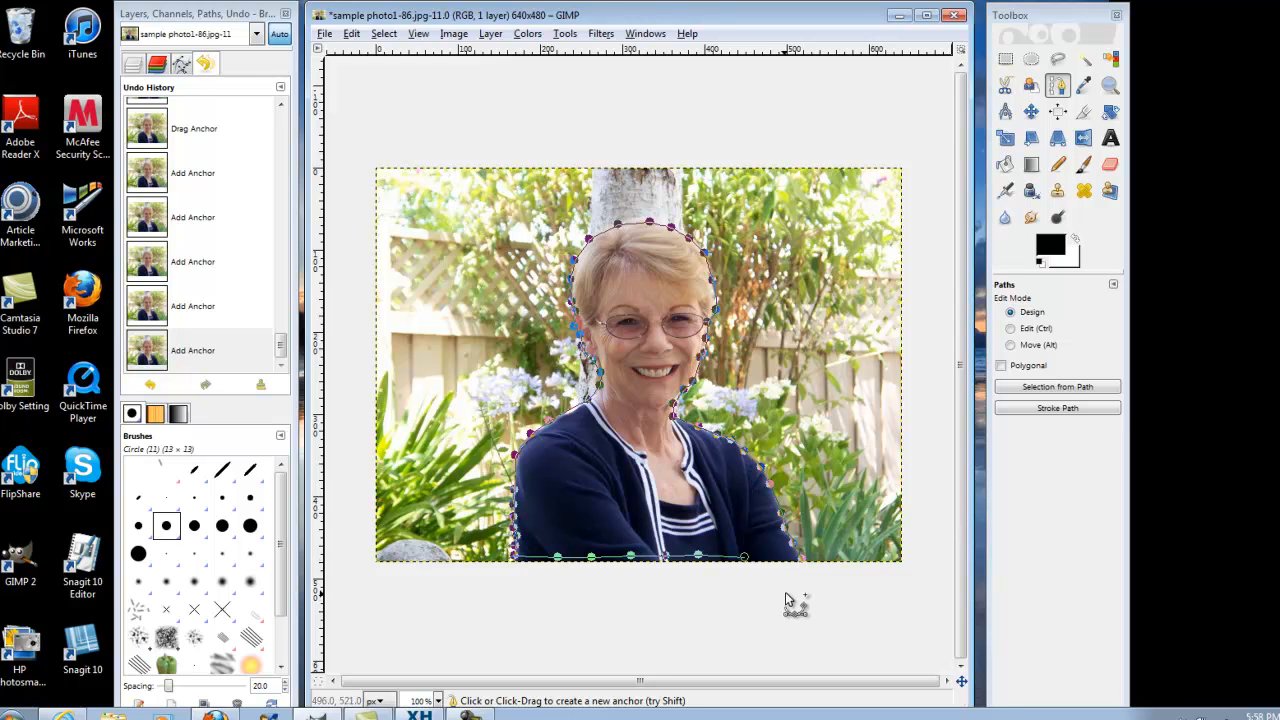
# Move the path anchors along the bottom of the cardigan down onto the photo's lower edge.
pyautogui.click(515, 558)
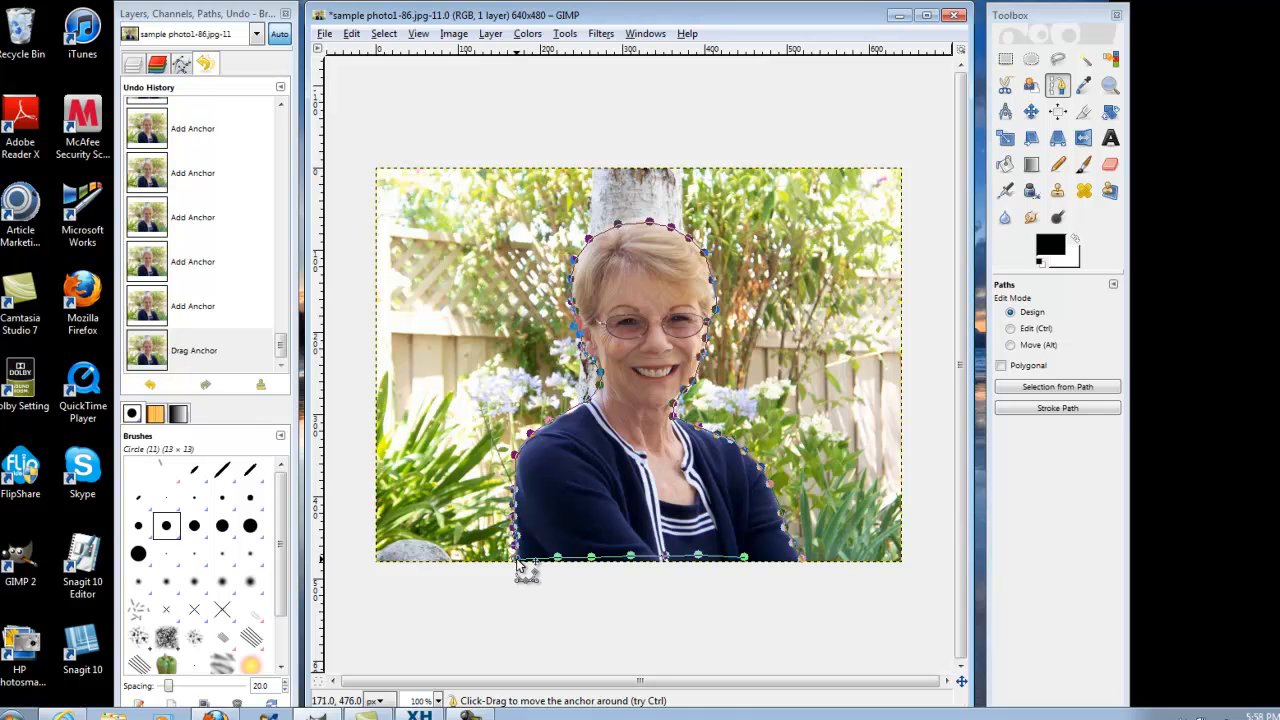
pyautogui.moveTo(518, 563); pyautogui.dragTo(746, 560)
pyautogui.click(698, 555)
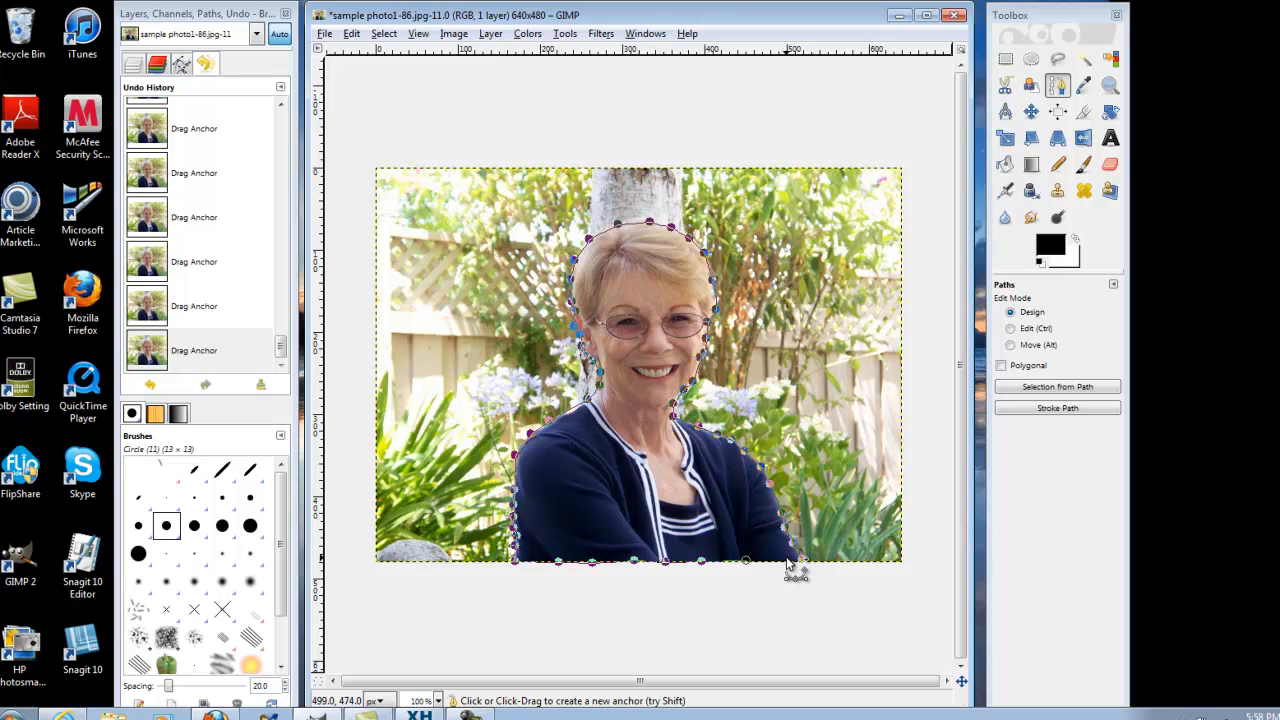
# Finish the path along the cardigan's bottom edge to the sleeve corner and convert the path to a selection.
pyautogui.click(772, 560)
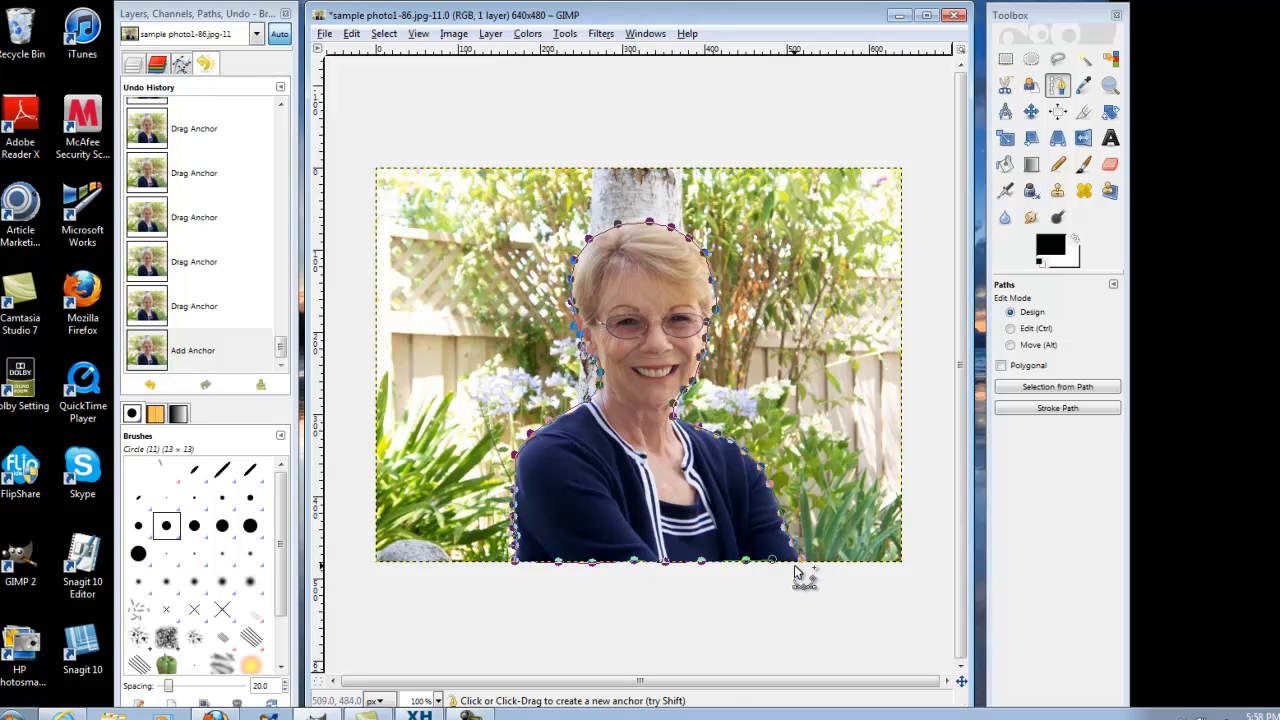
pyautogui.moveTo(801, 558); pyautogui.dragTo(801, 560)
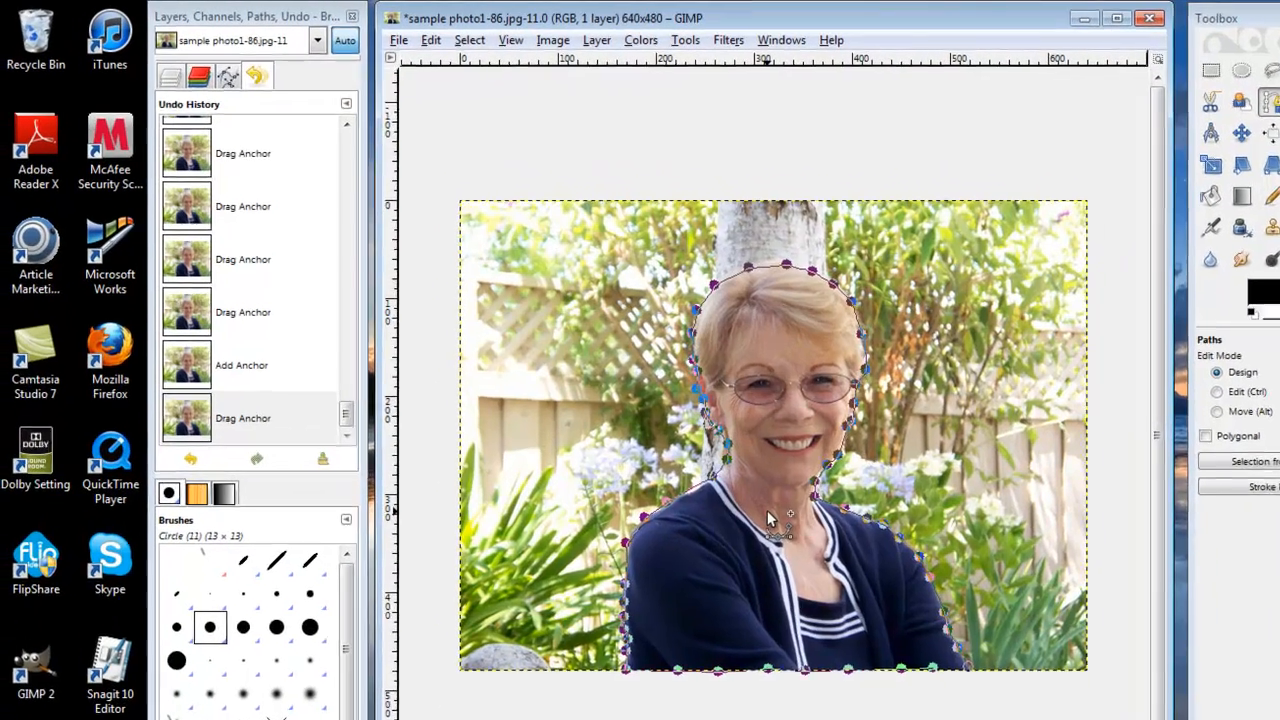
pyautogui.rightClick(634, 435)
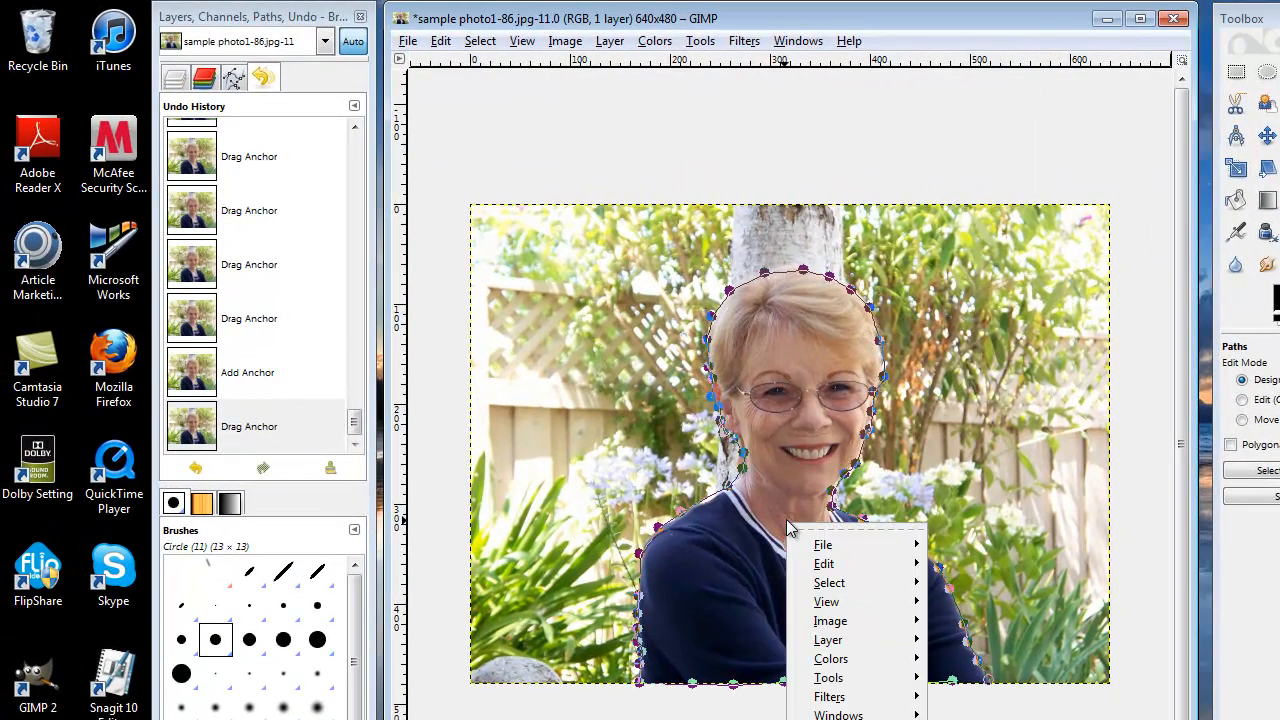
pyautogui.moveTo(838, 593)
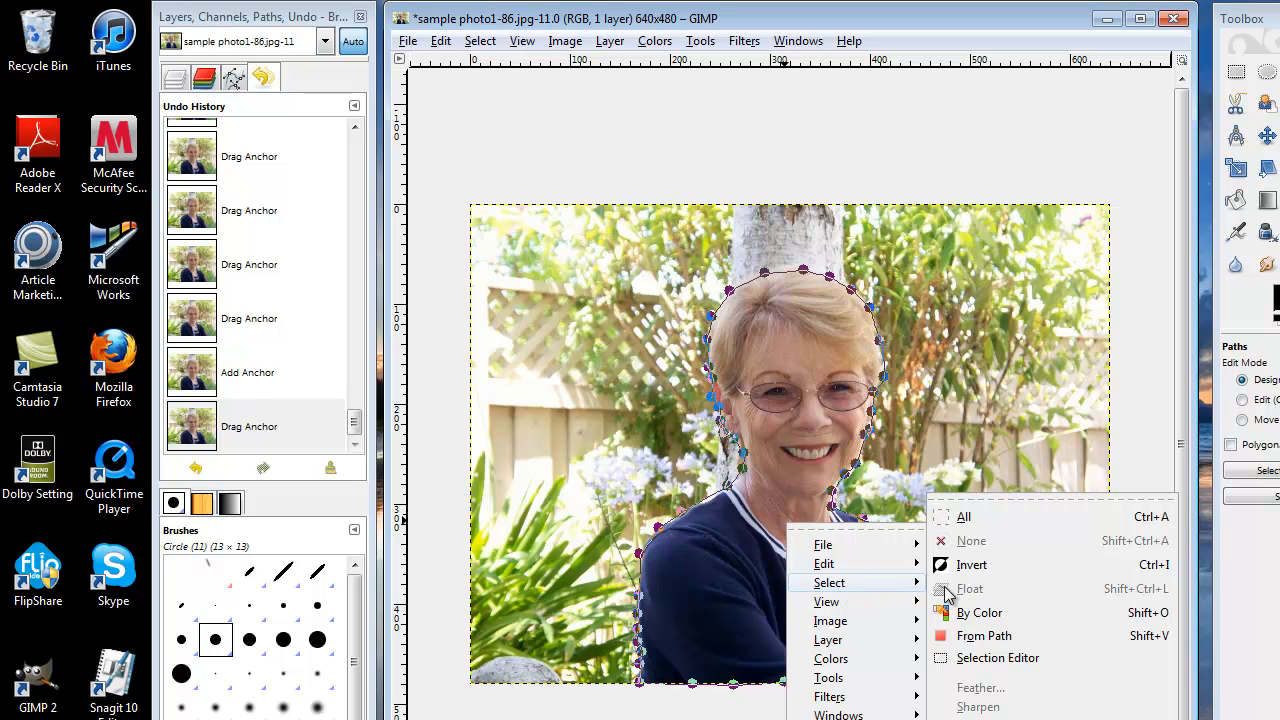
pyautogui.click(984, 638)
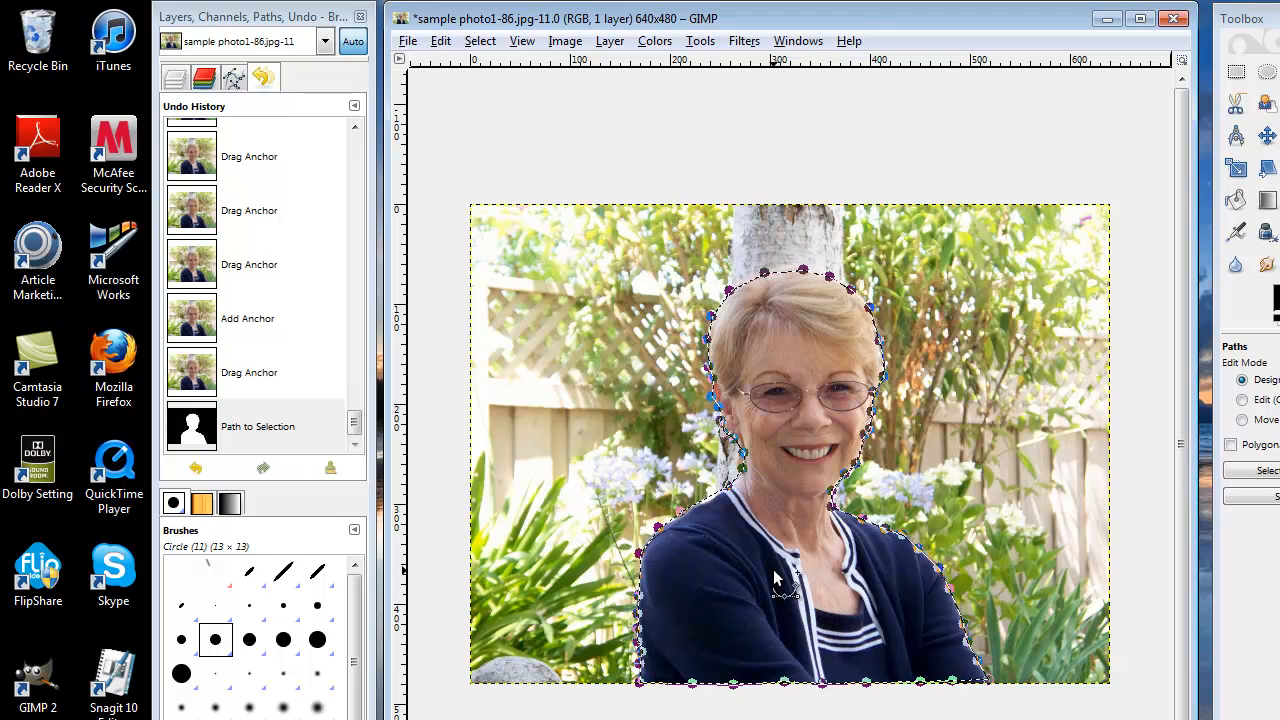
# Invert the selection and delete the garden background around the woman.
pyautogui.press('ctrl')
pyautogui.hotkey('ctrl', 'i')
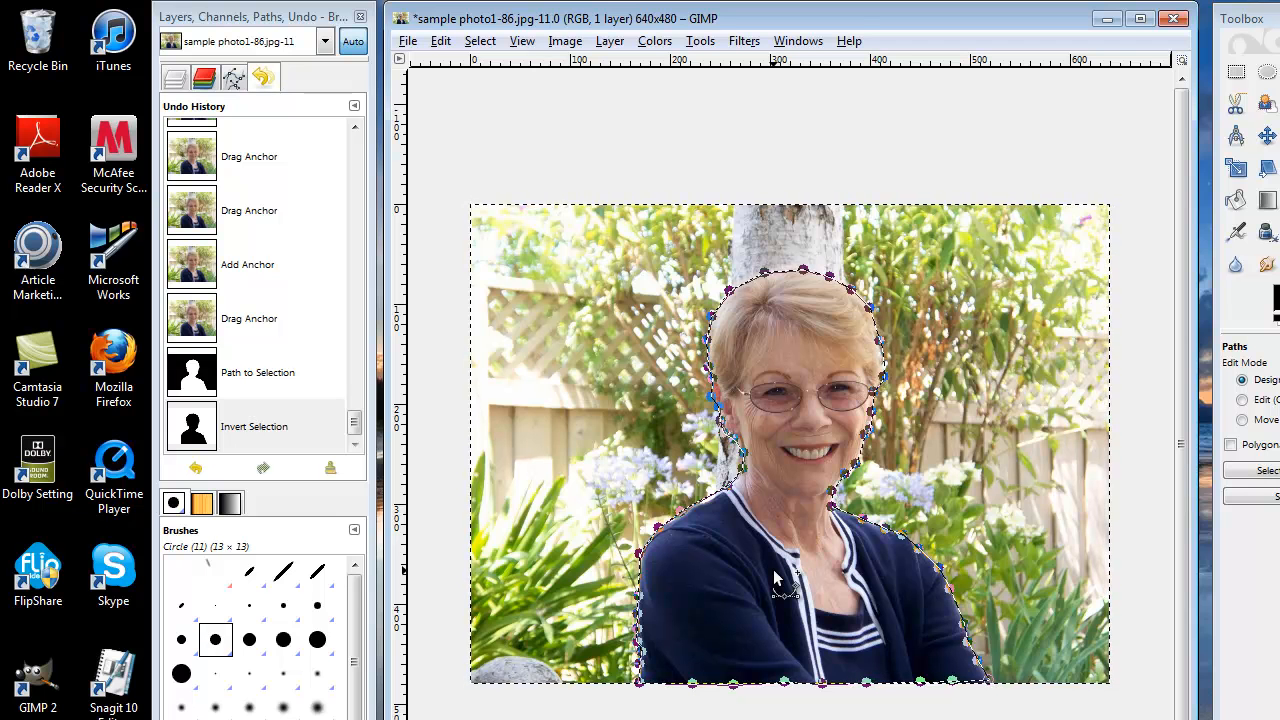
pyautogui.press('Delete')
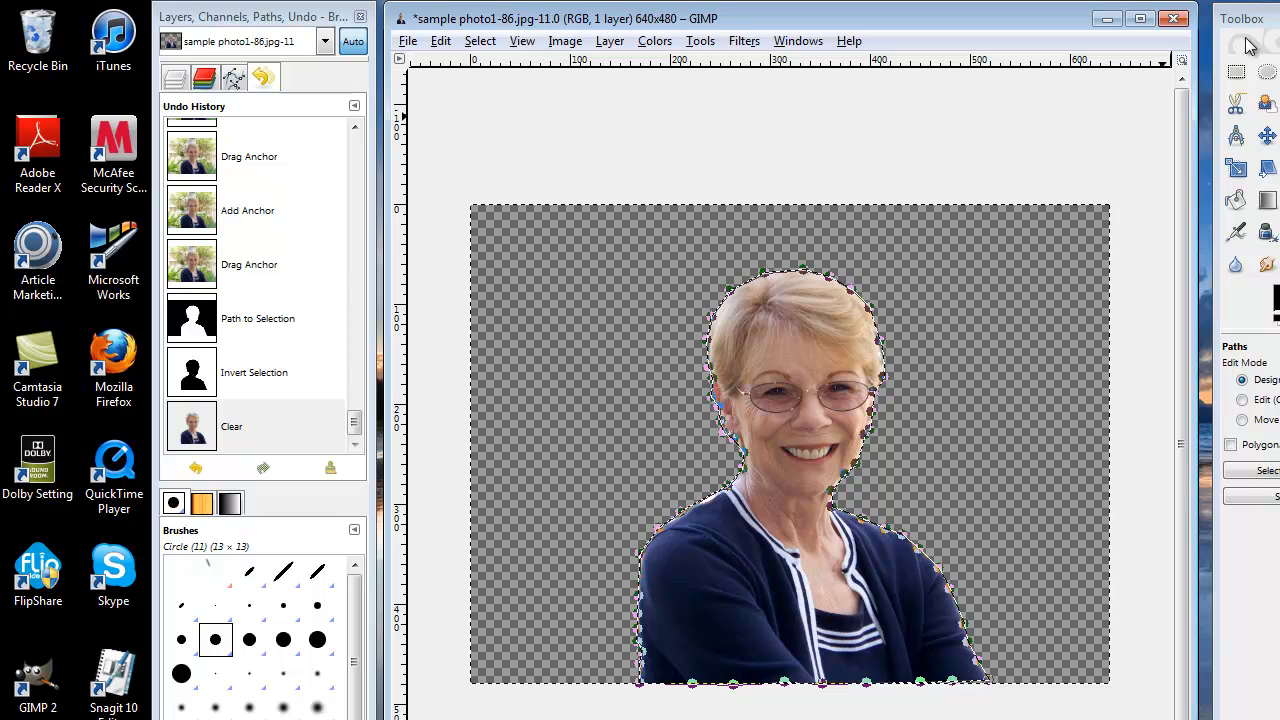
# Begin saving the cutout as a new file, changing the name to sample photo5-86.
pyautogui.click(1175, 19)
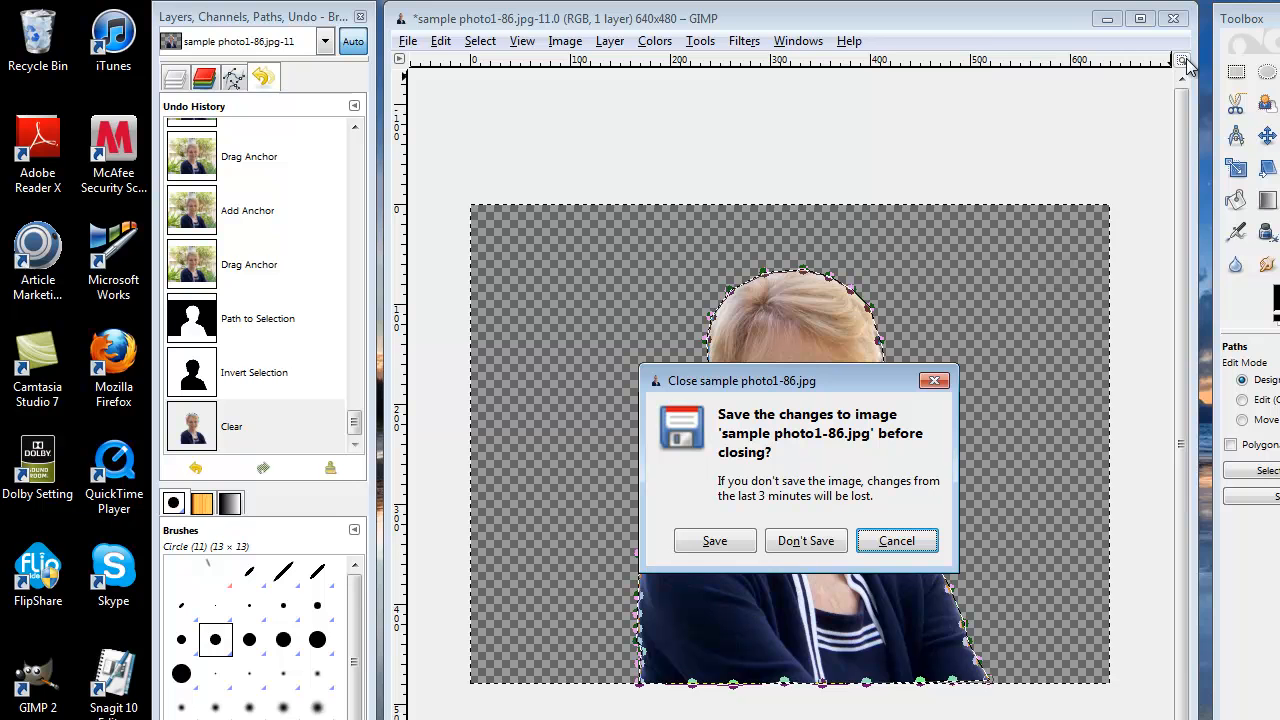
pyautogui.click(896, 545)
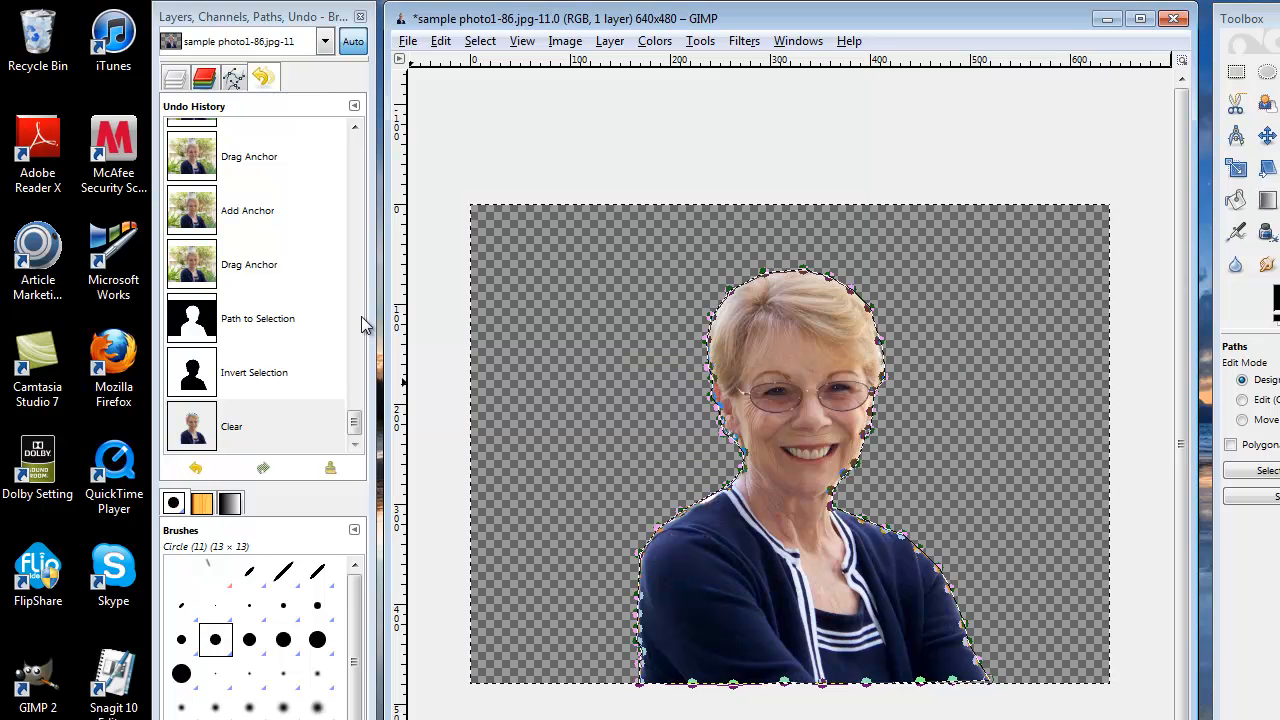
pyautogui.click(407, 43)
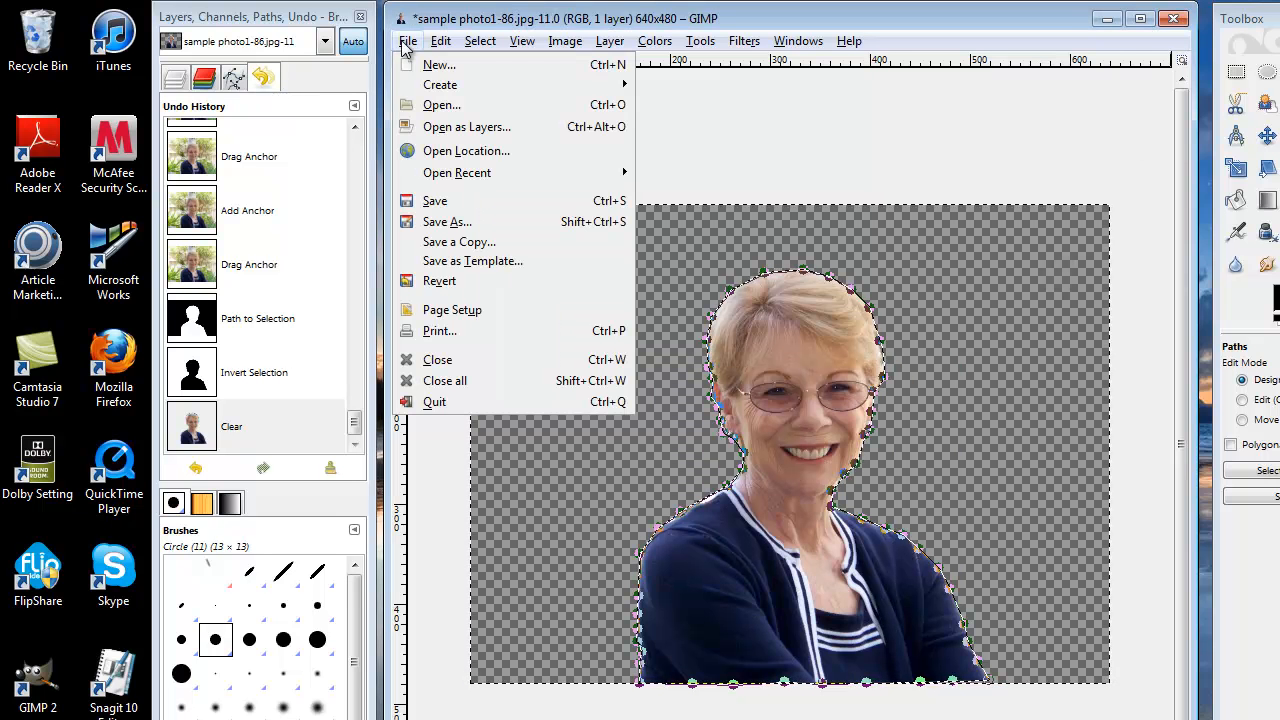
pyautogui.click(437, 224)
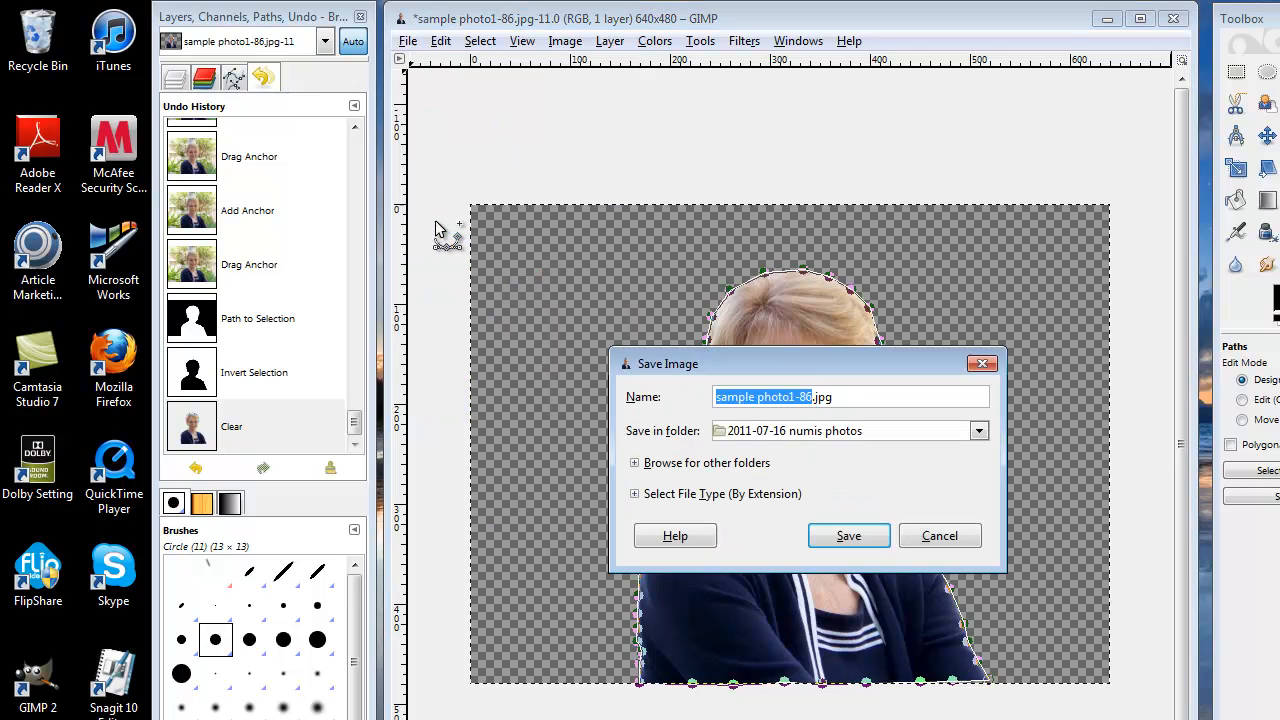
pyautogui.click(864, 396)
pyautogui.click(790, 397)
pyautogui.press('BackSpace')
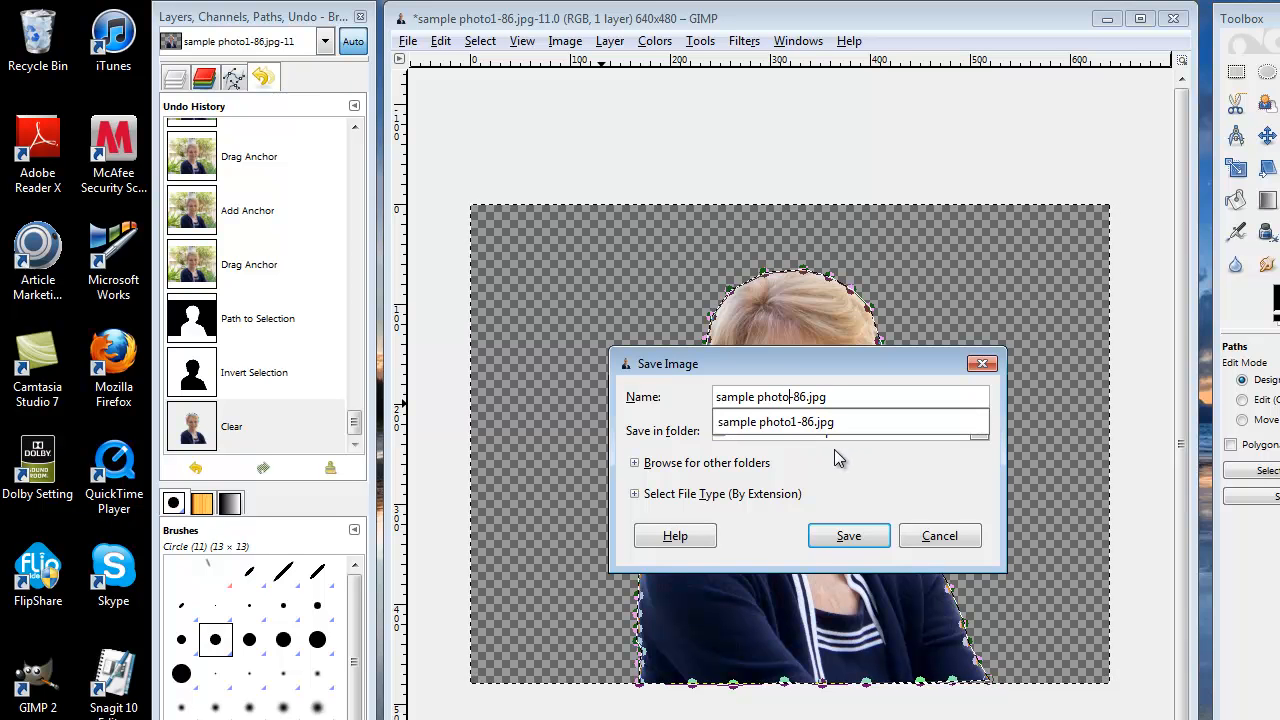
pyautogui.write('5')
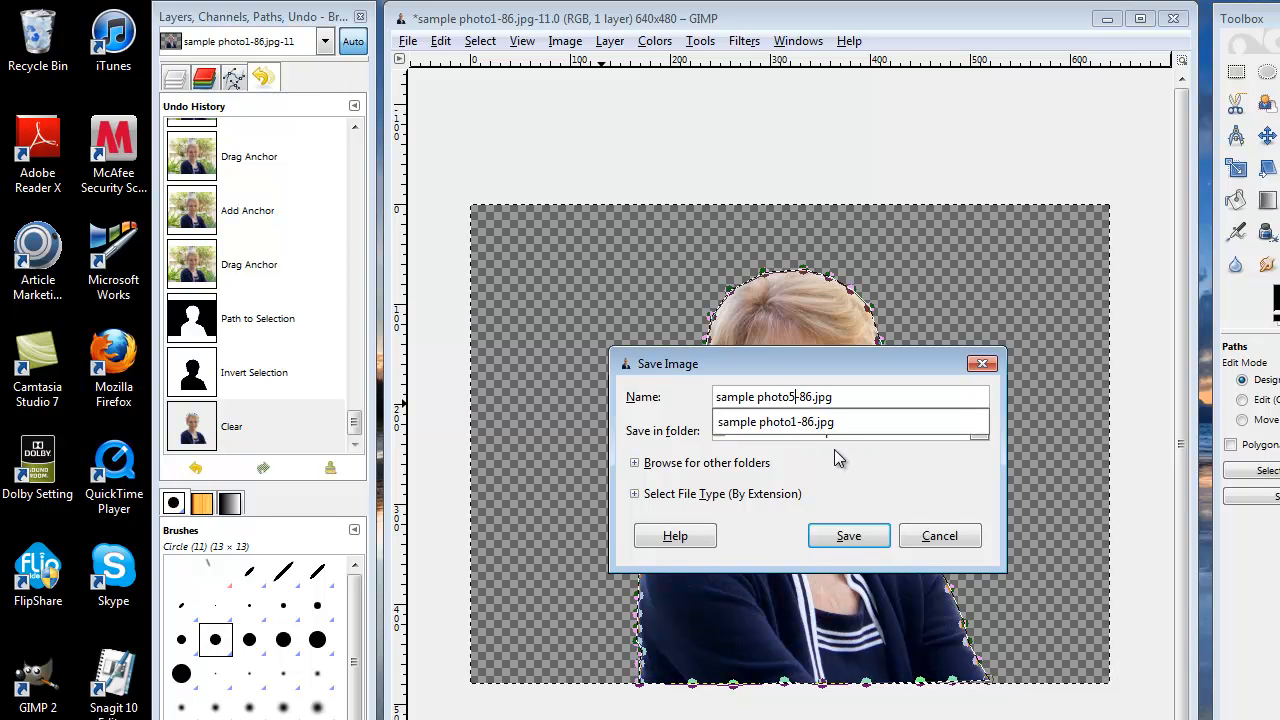
# Change the new file's extension to png and save it with the preset PNG options.
pyautogui.click(834, 398)
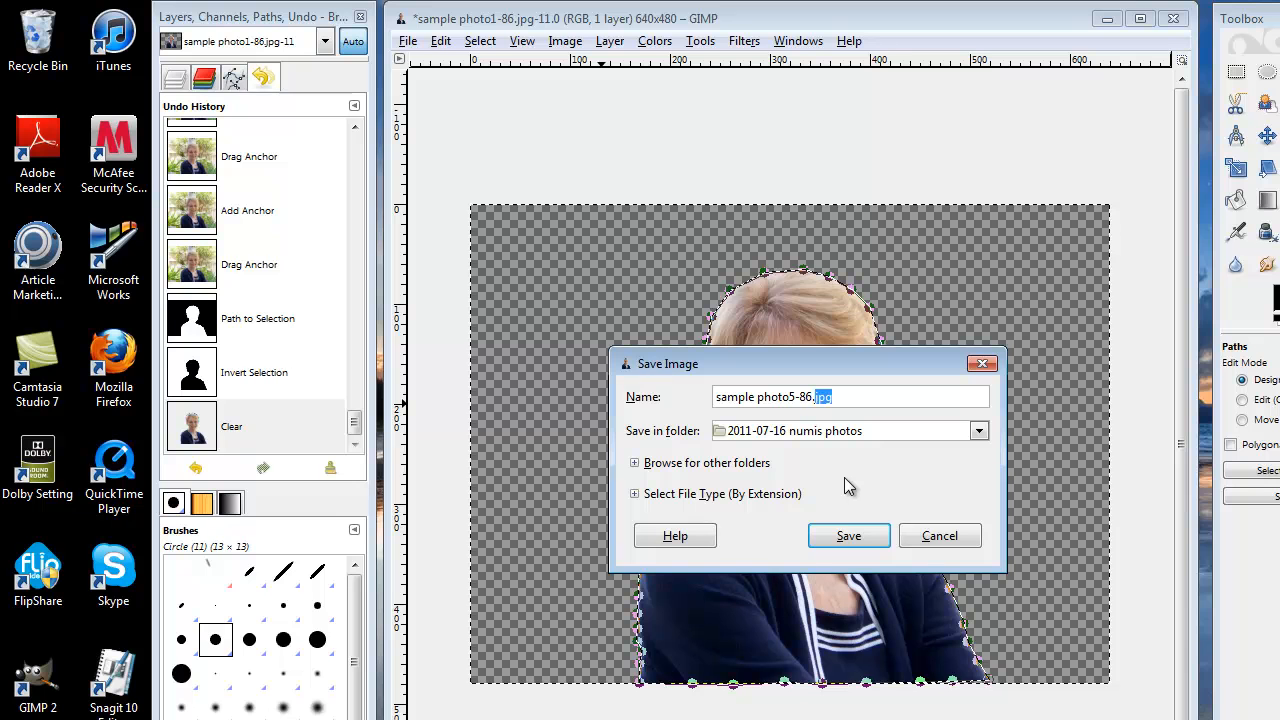
pyautogui.write('pn')
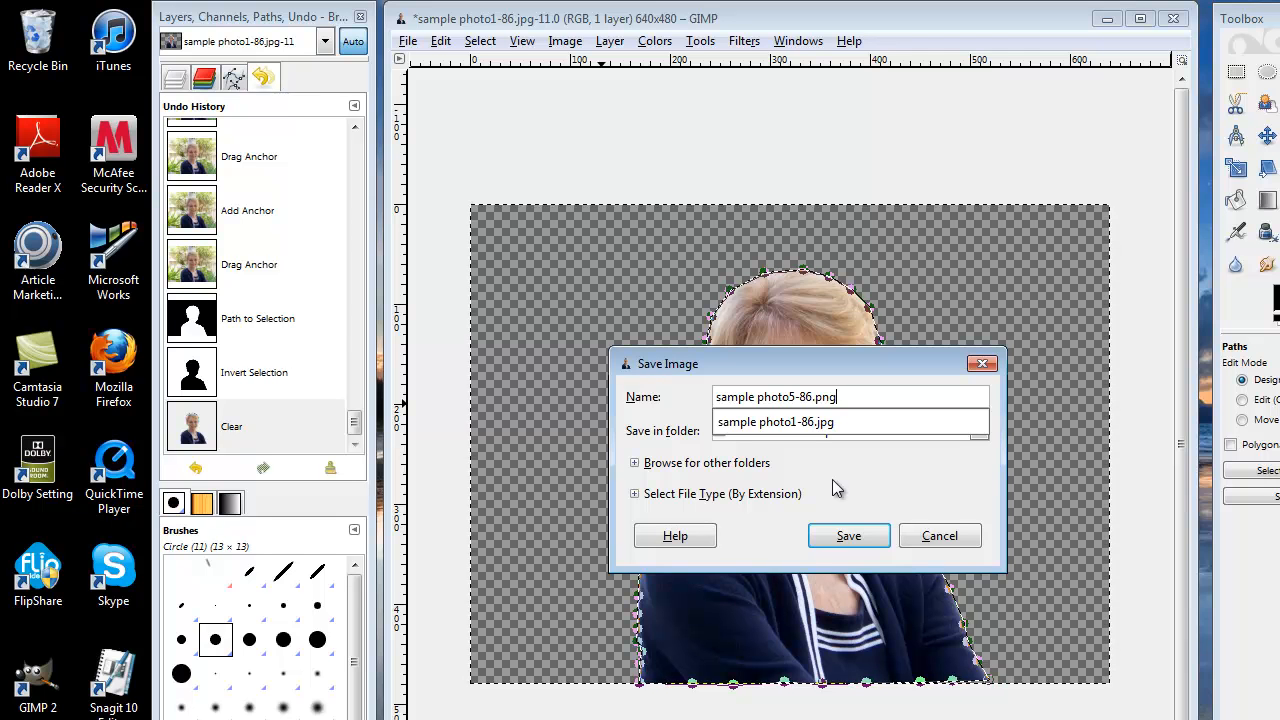
pyautogui.click(849, 545)
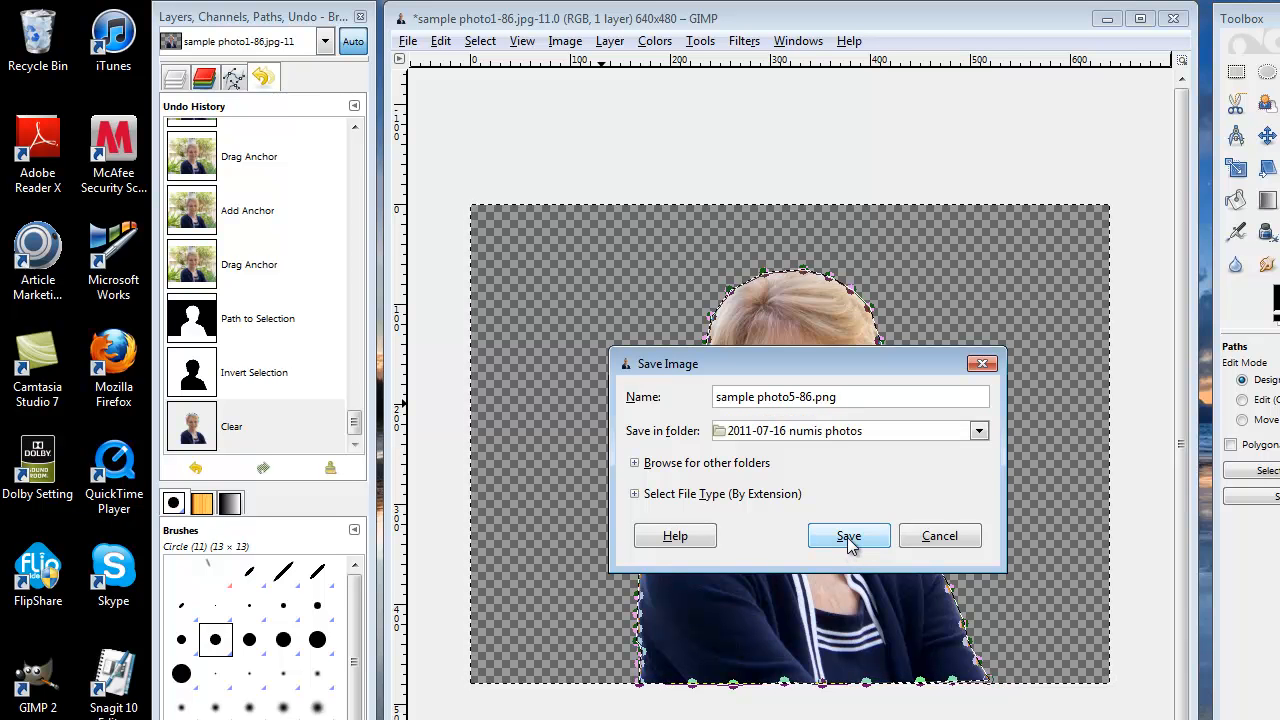
pyautogui.click(847, 539)
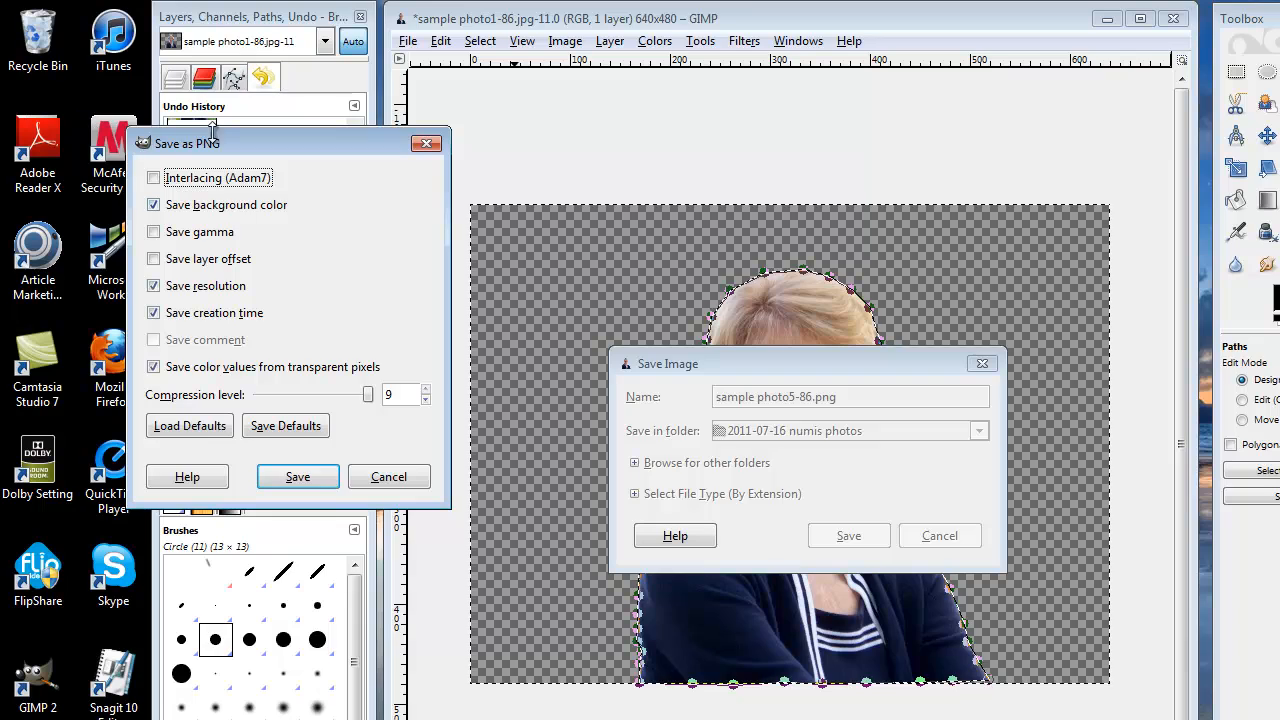
pyautogui.click(300, 478)
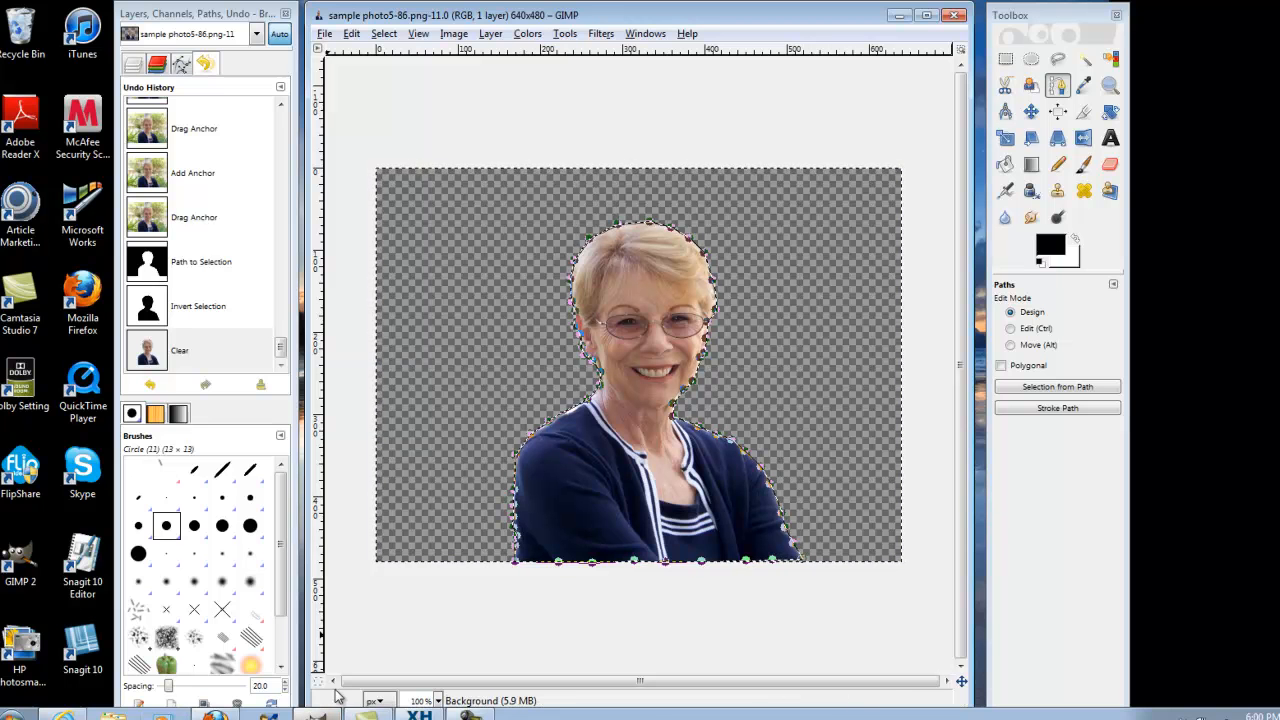
# Close the current image and open sample photo5-86.png from the 2011-07-16 numis photos folder.
pyautogui.click(955, 16)
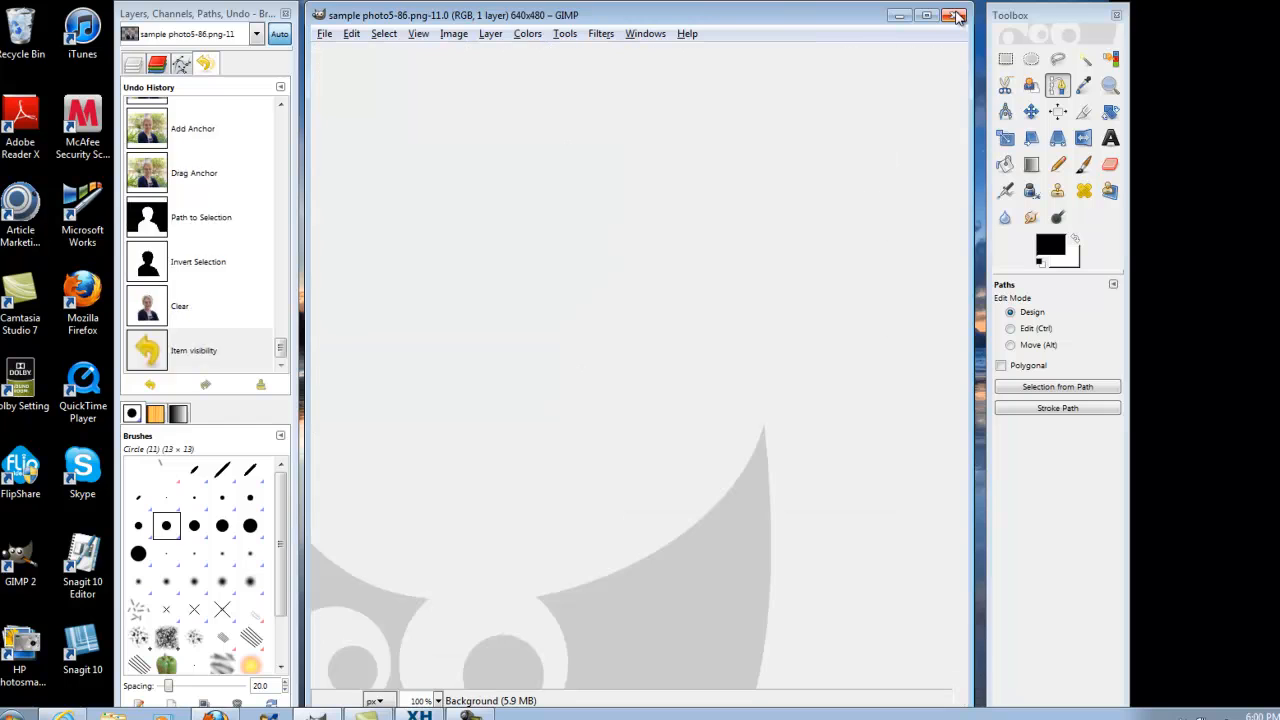
pyautogui.click(325, 35)
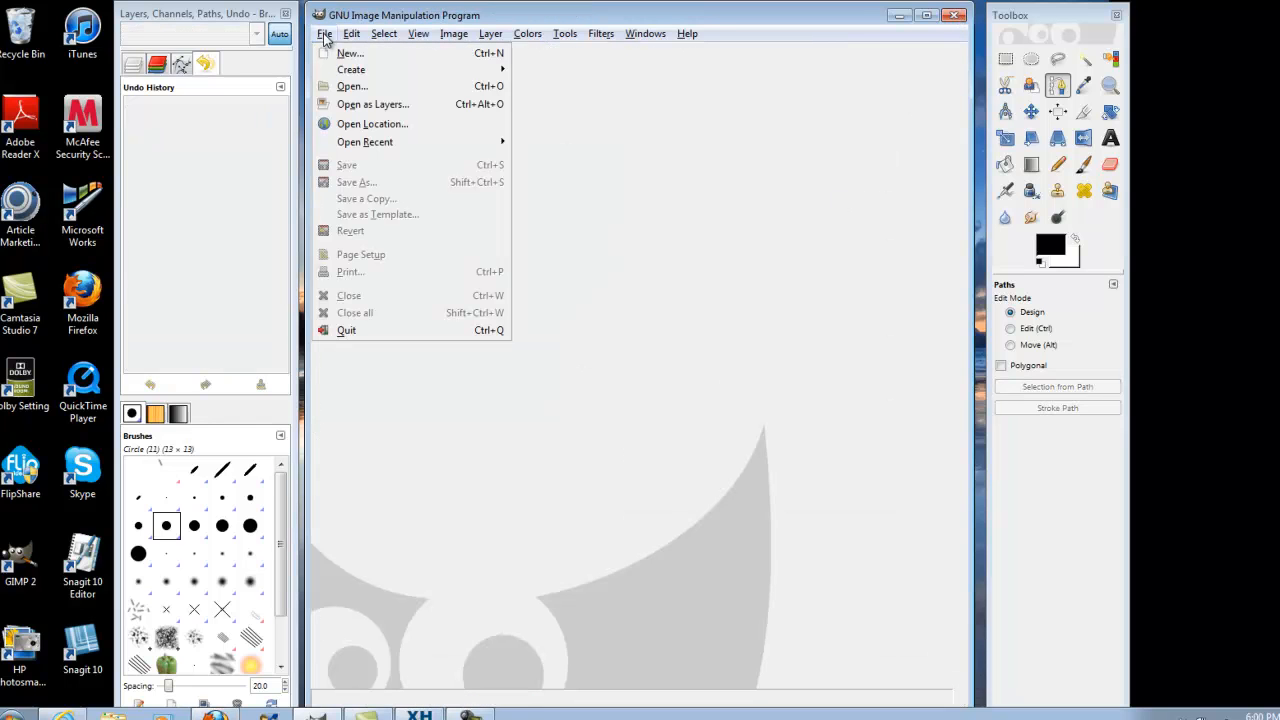
pyautogui.click(352, 88)
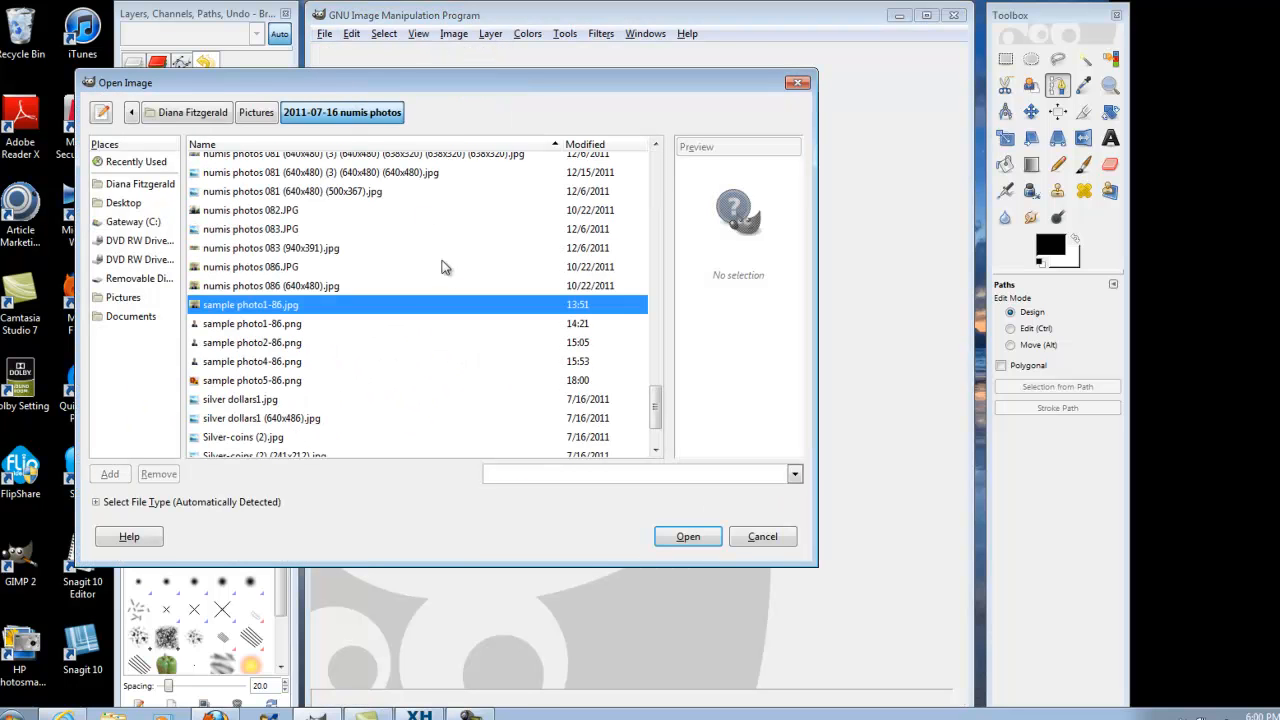
pyautogui.click(295, 385)
pyautogui.click(688, 539)
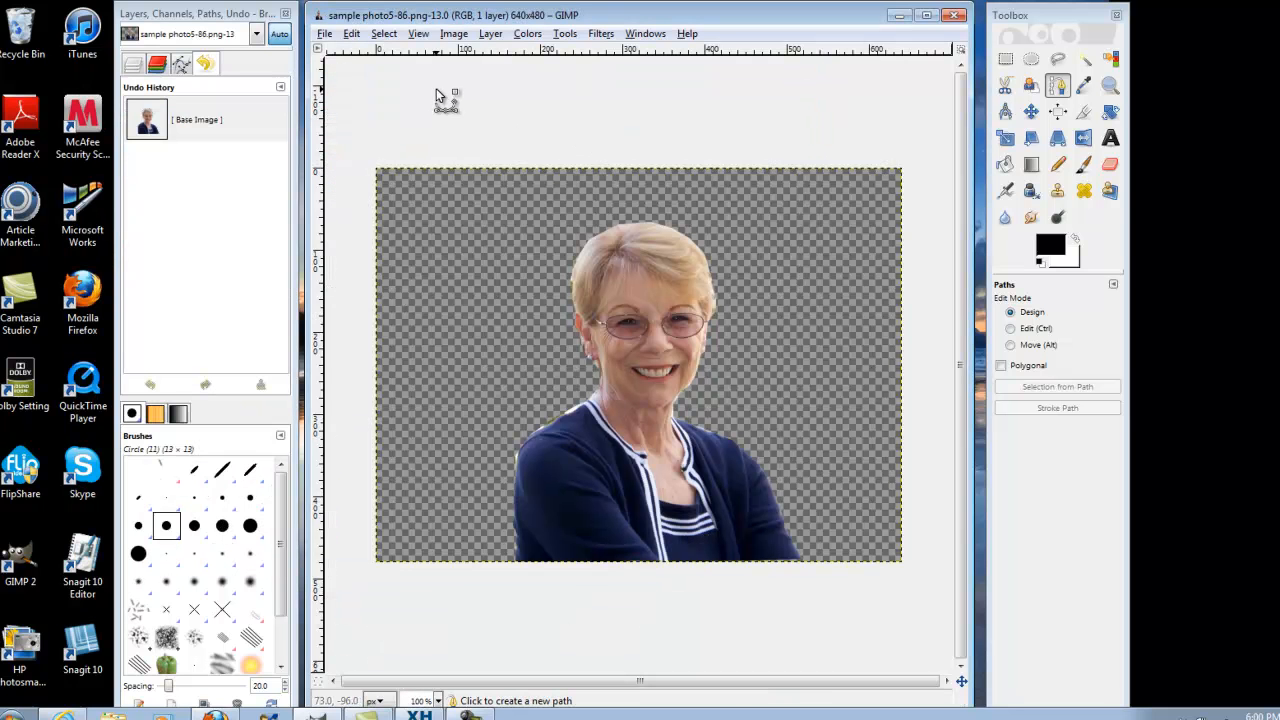
# Scale the image to a width of 250 pixels with its proportions kept linked.
pyautogui.click(450, 34)
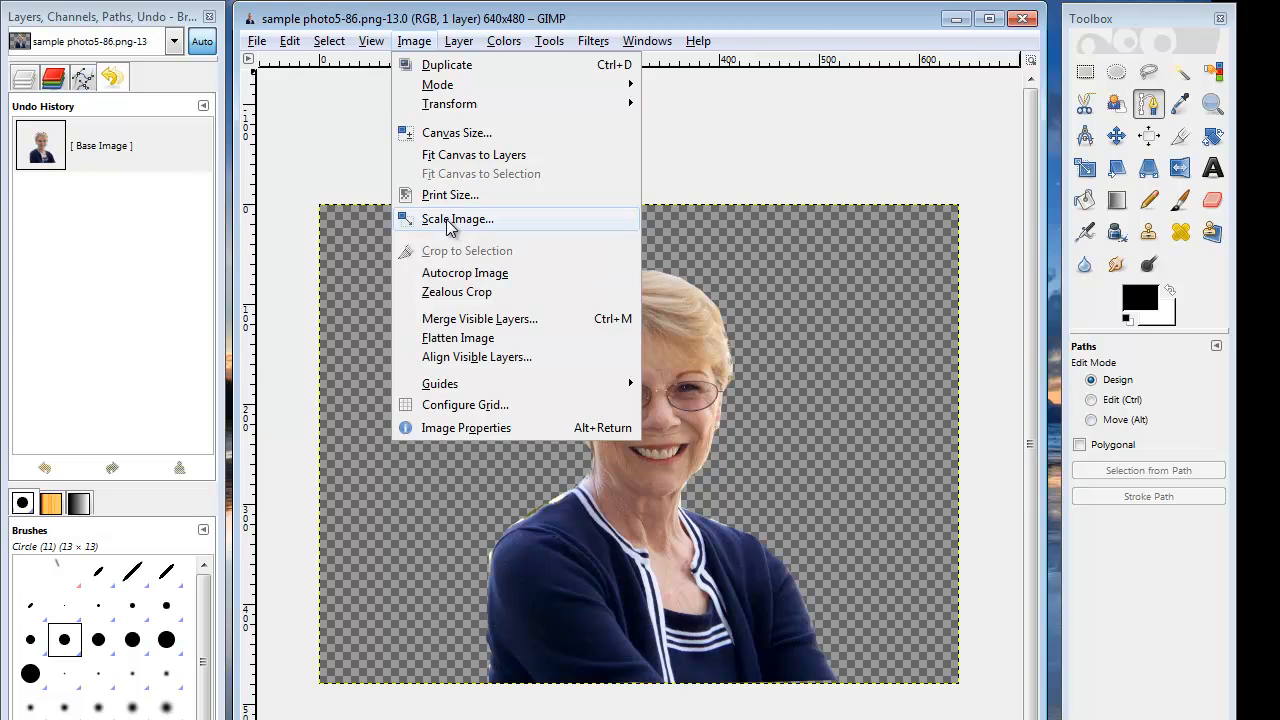
pyautogui.click(449, 220)
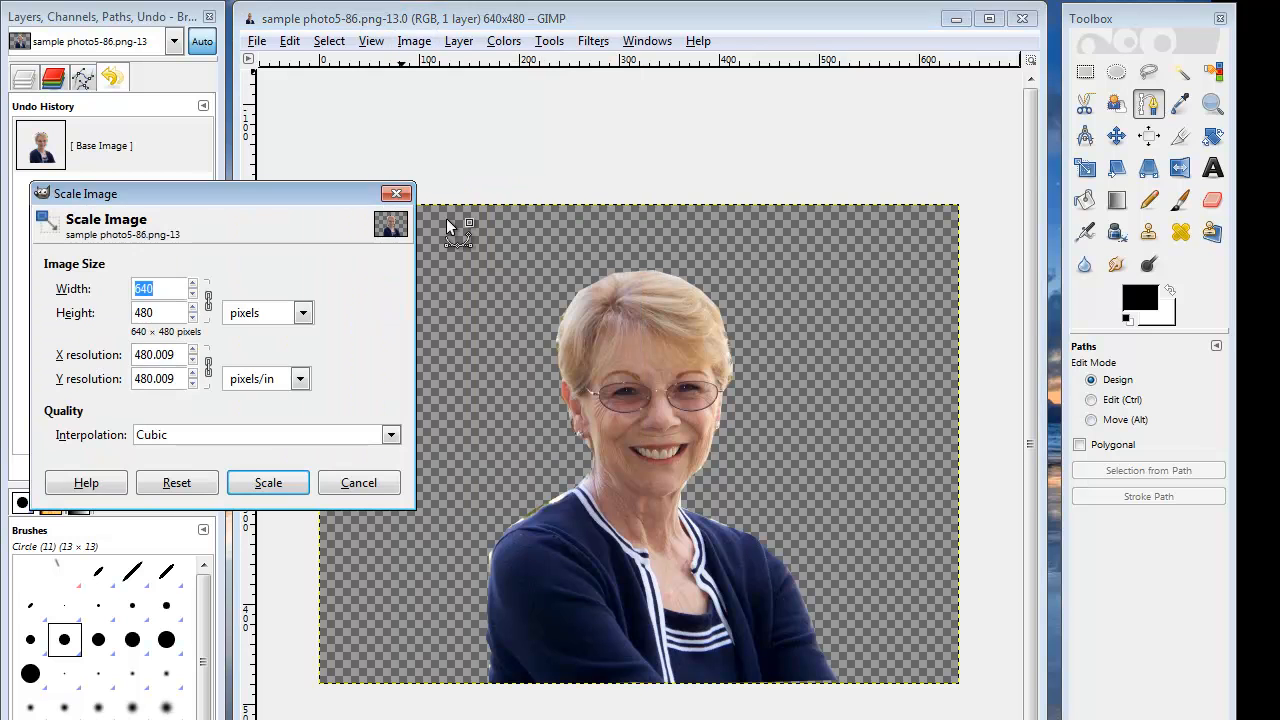
pyautogui.click(210, 308)
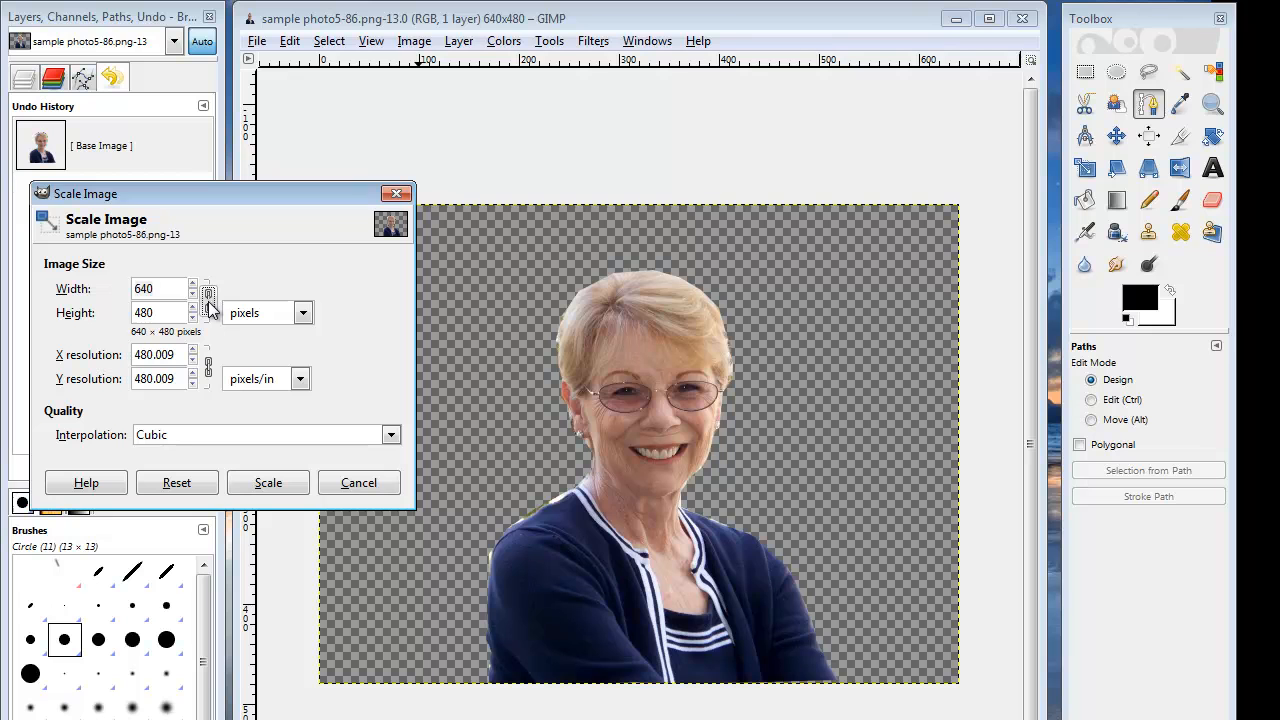
pyautogui.moveTo(155, 288); pyautogui.dragTo(130, 289)
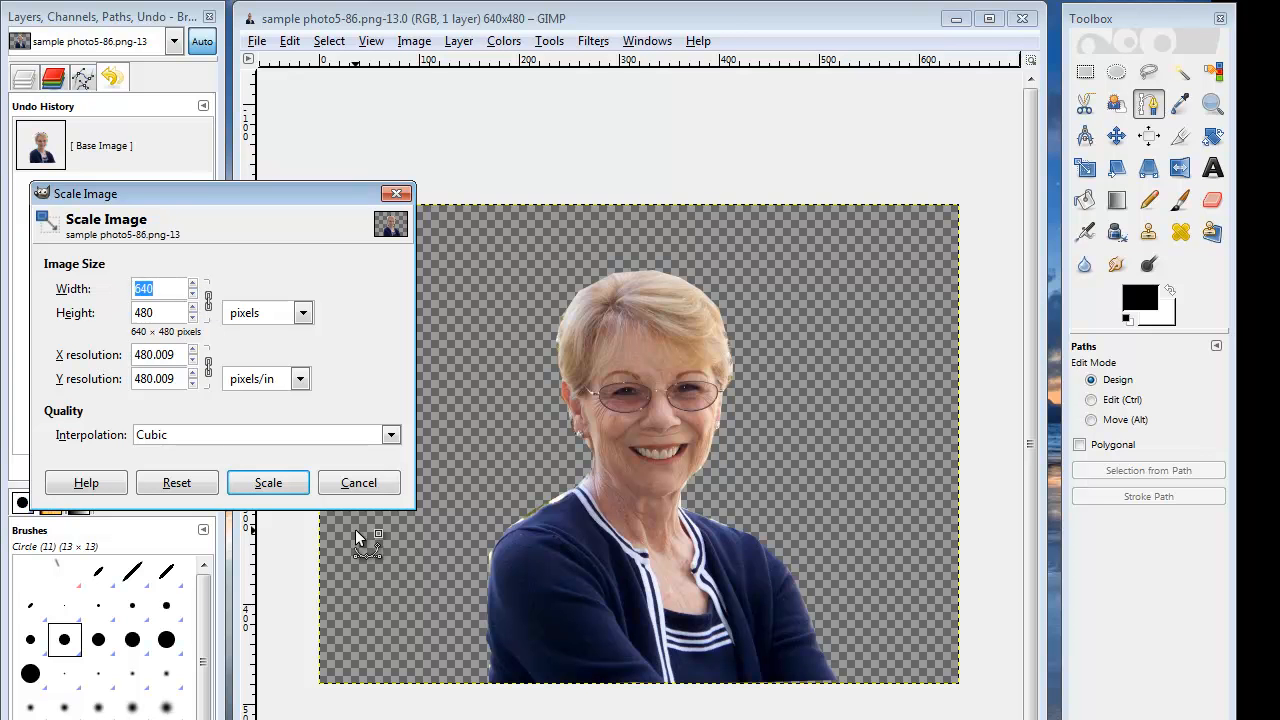
pyautogui.write('250')
pyautogui.click(278, 486)
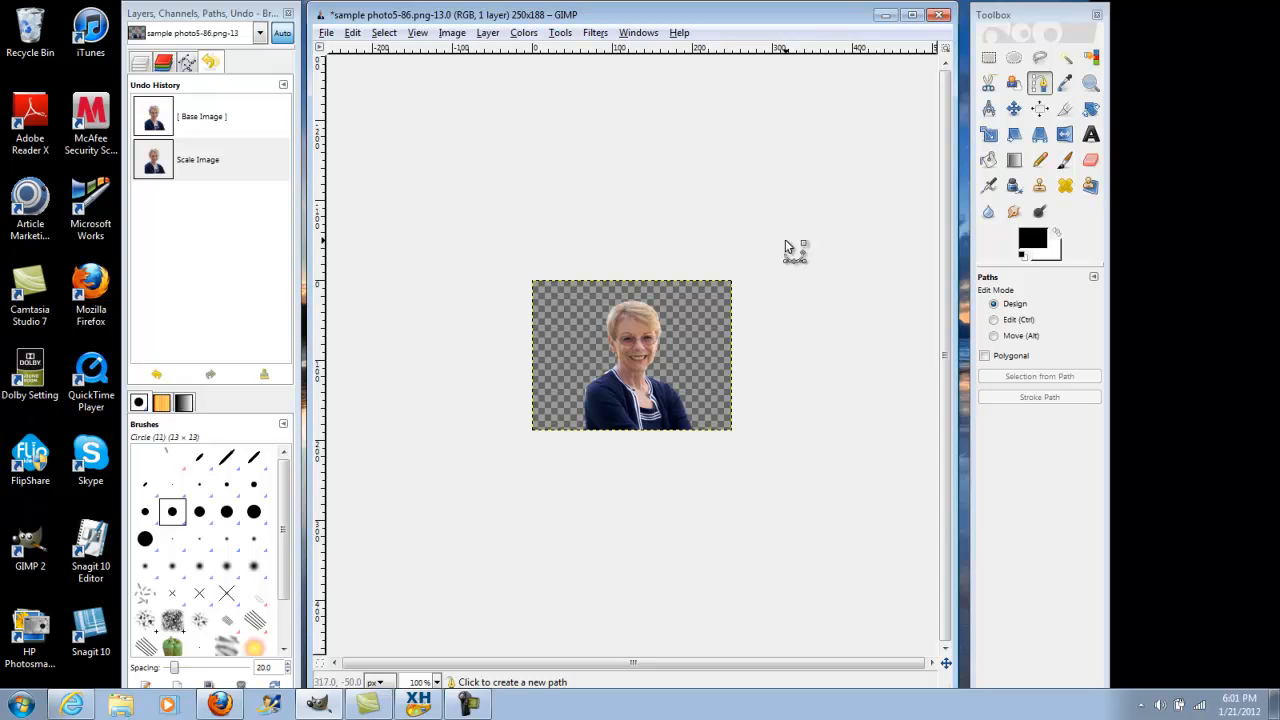
# Try mirroring the cutout with horizontal flips, then return it to its original orientation.
pyautogui.click(1066, 140)
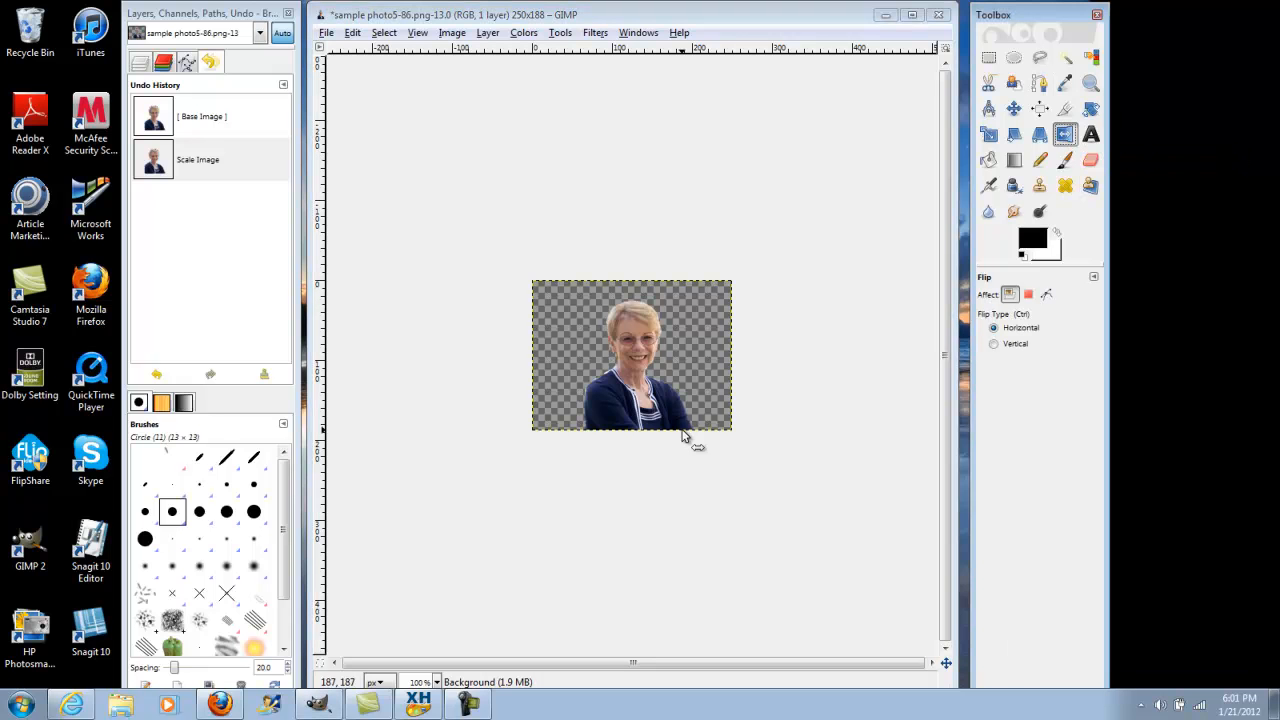
pyautogui.click(625, 390)
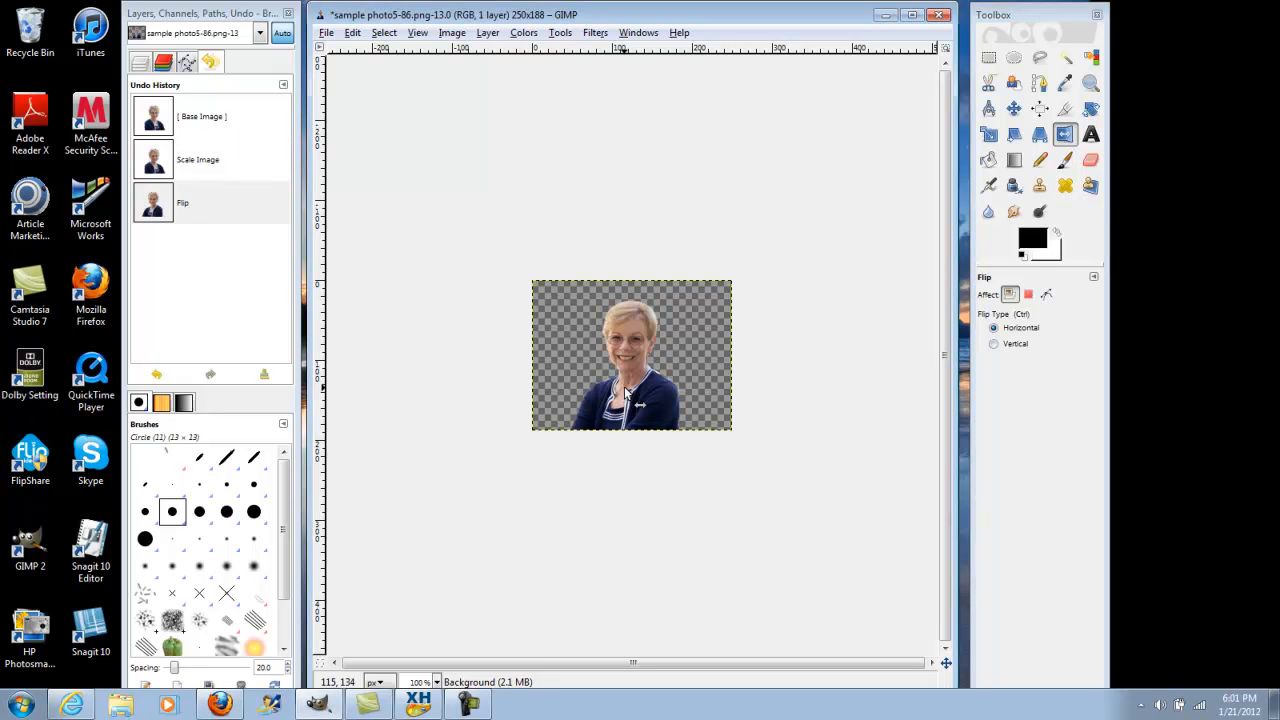
pyautogui.click(626, 392)
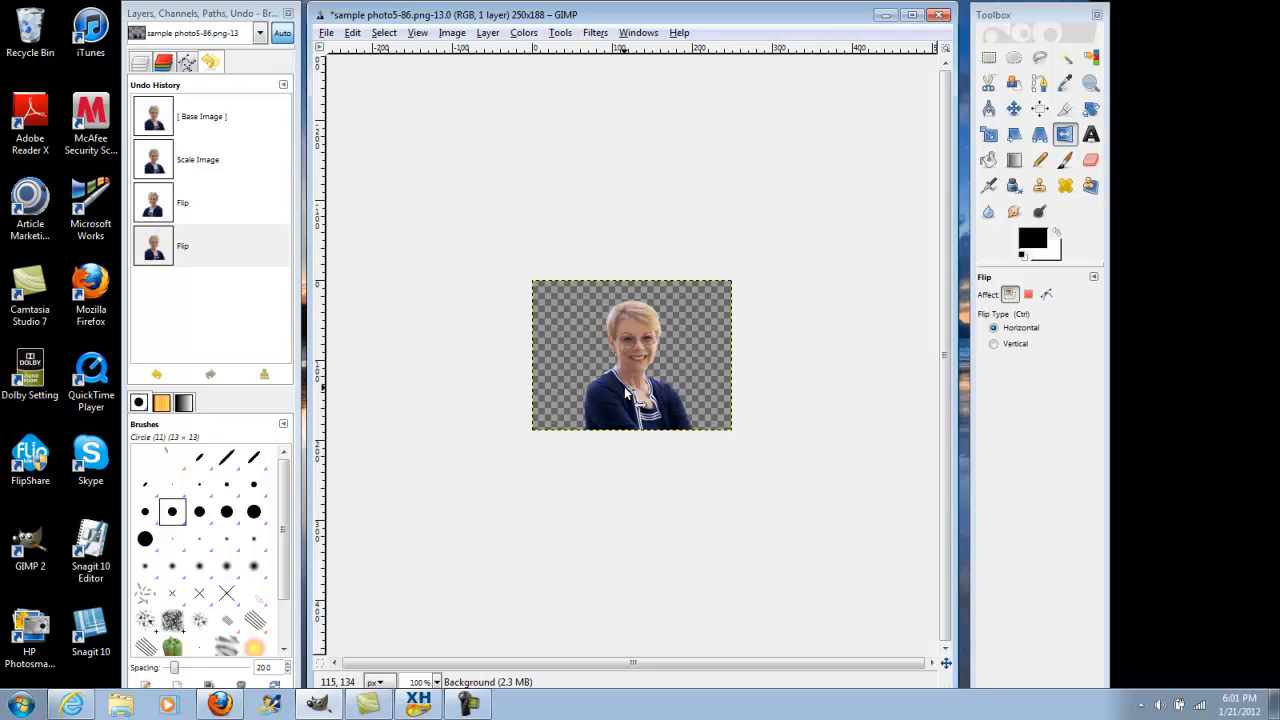
pyautogui.click(633, 395)
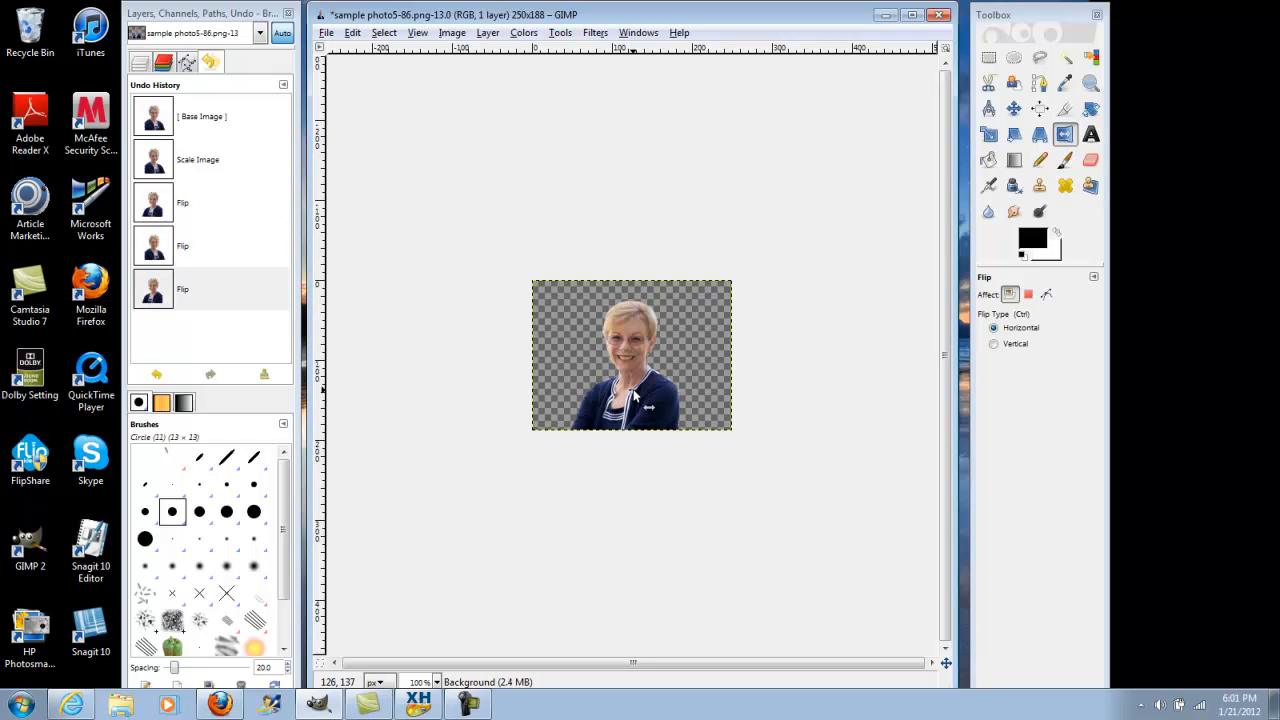
pyautogui.click(633, 395)
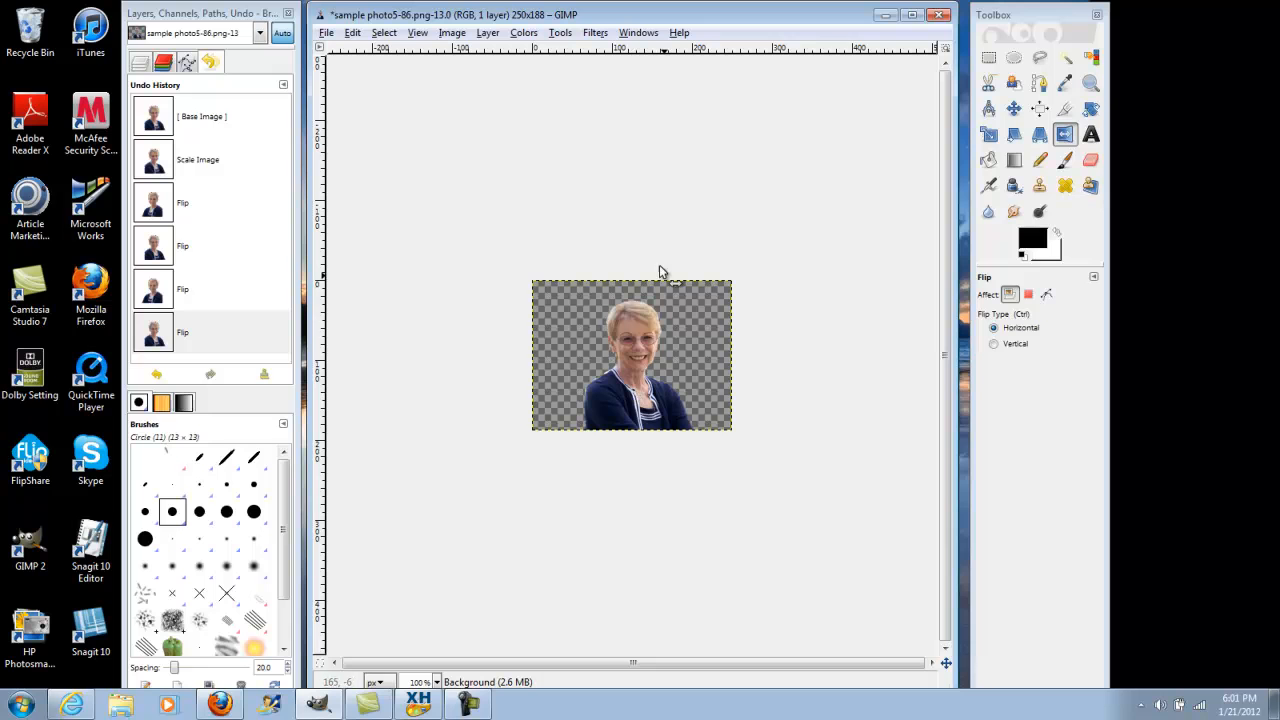
# Save the scaled image under its existing file name and close it.
pyautogui.click(326, 36)
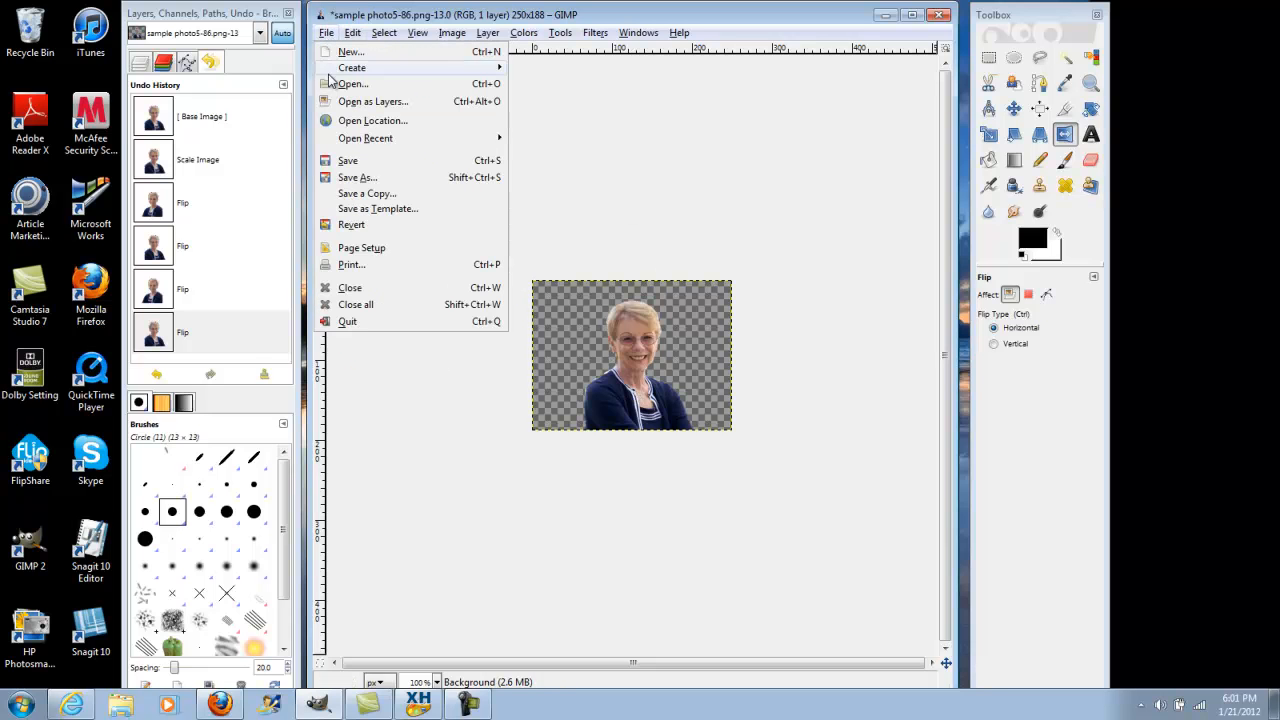
pyautogui.click(343, 163)
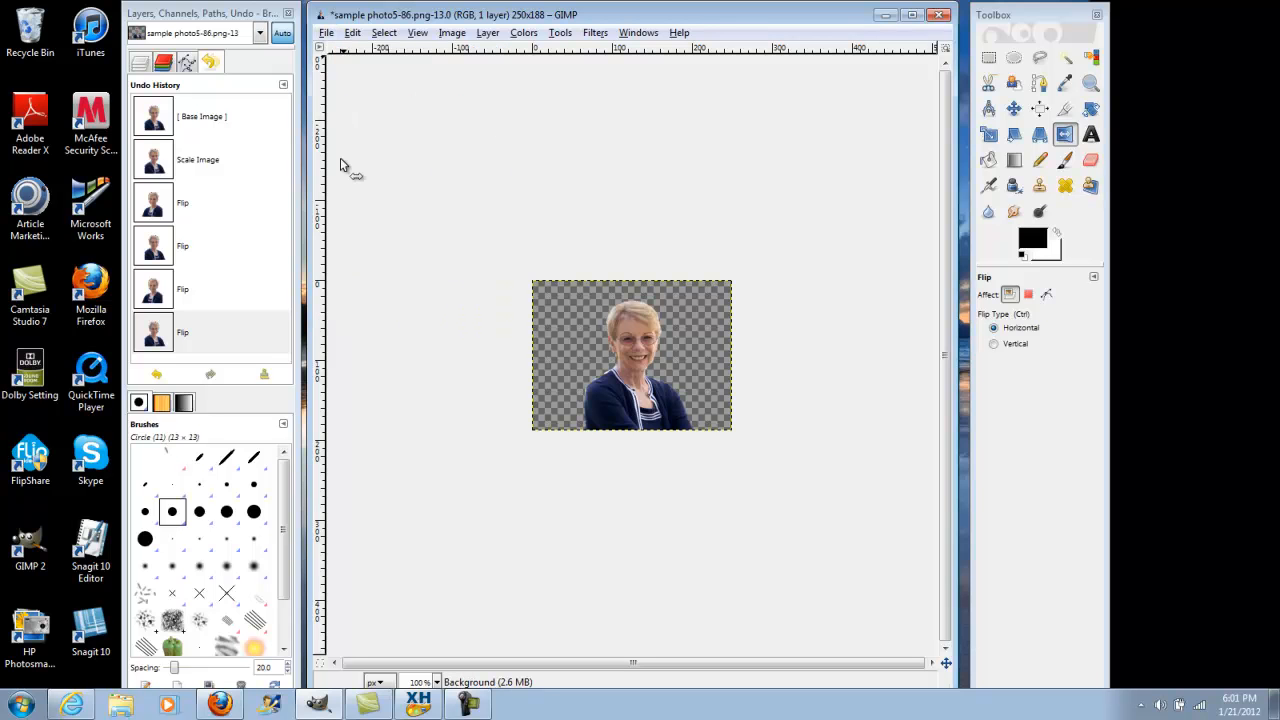
pyautogui.click(940, 17)
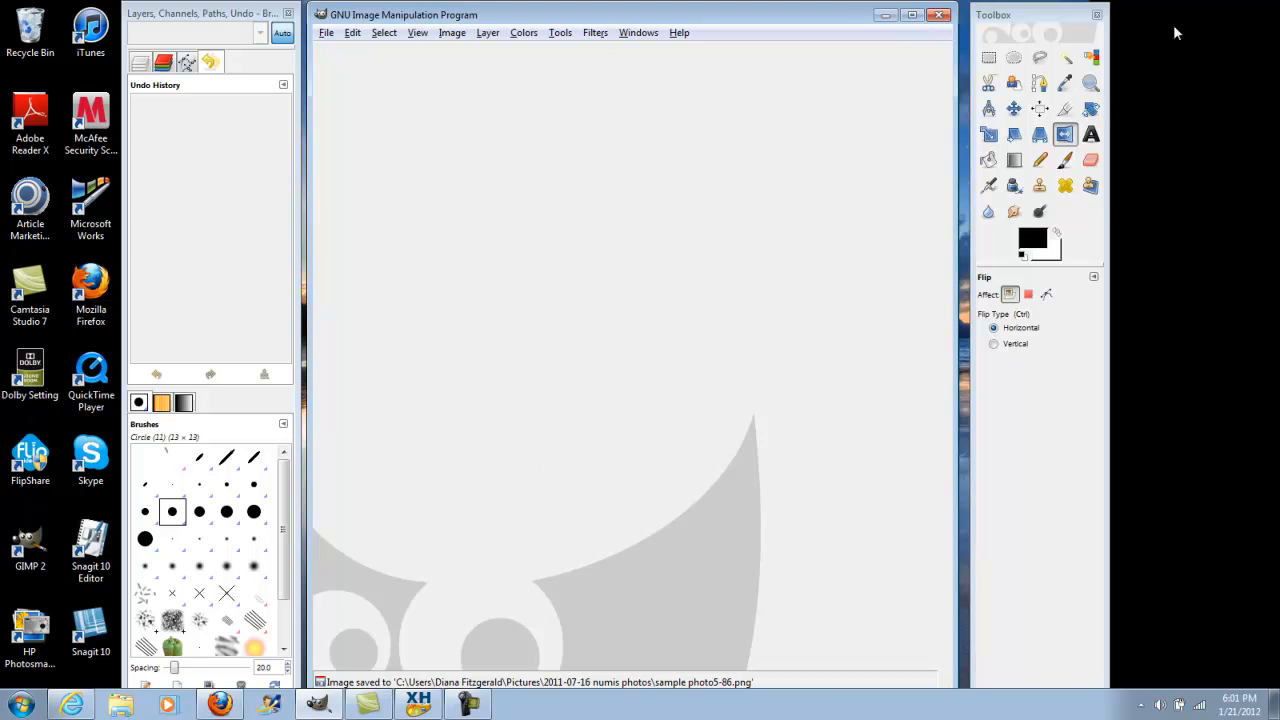
# Switch to Firefox and open the Water & Beaches headers under Nature & Scenic in the Free Web Headers site's free web headers.
pyautogui.click(219, 704)
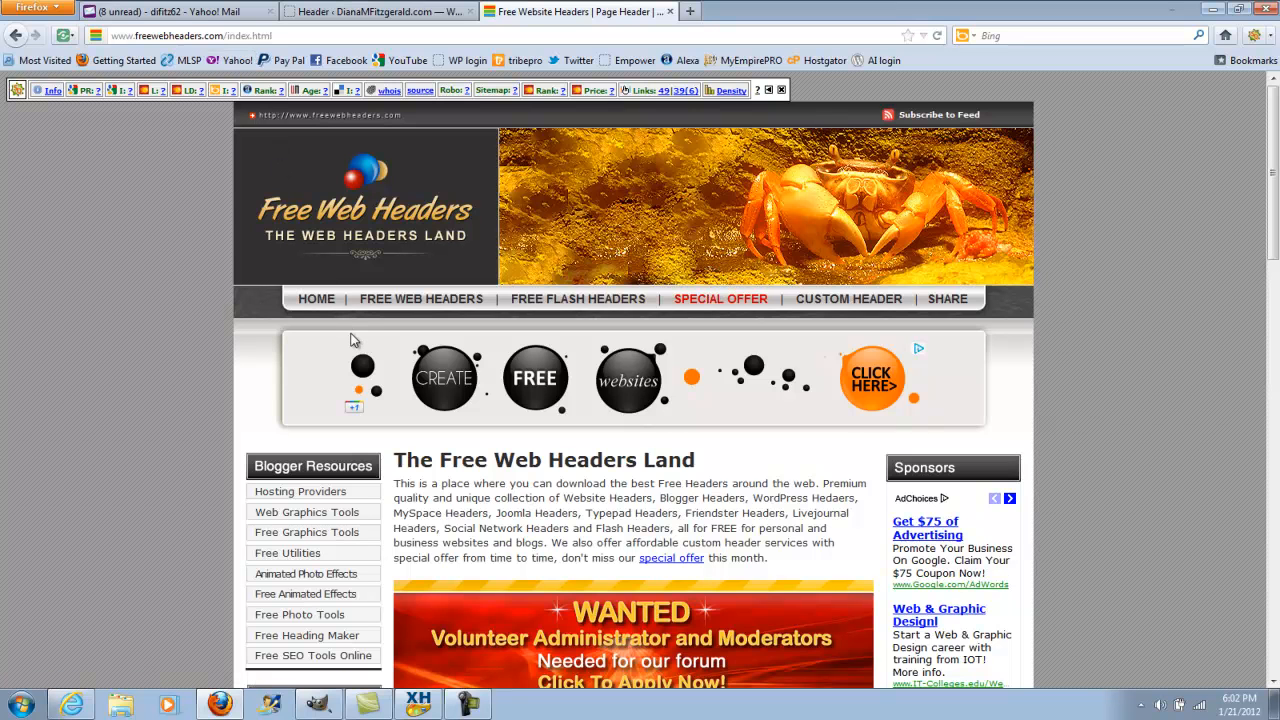
pyautogui.click(425, 298)
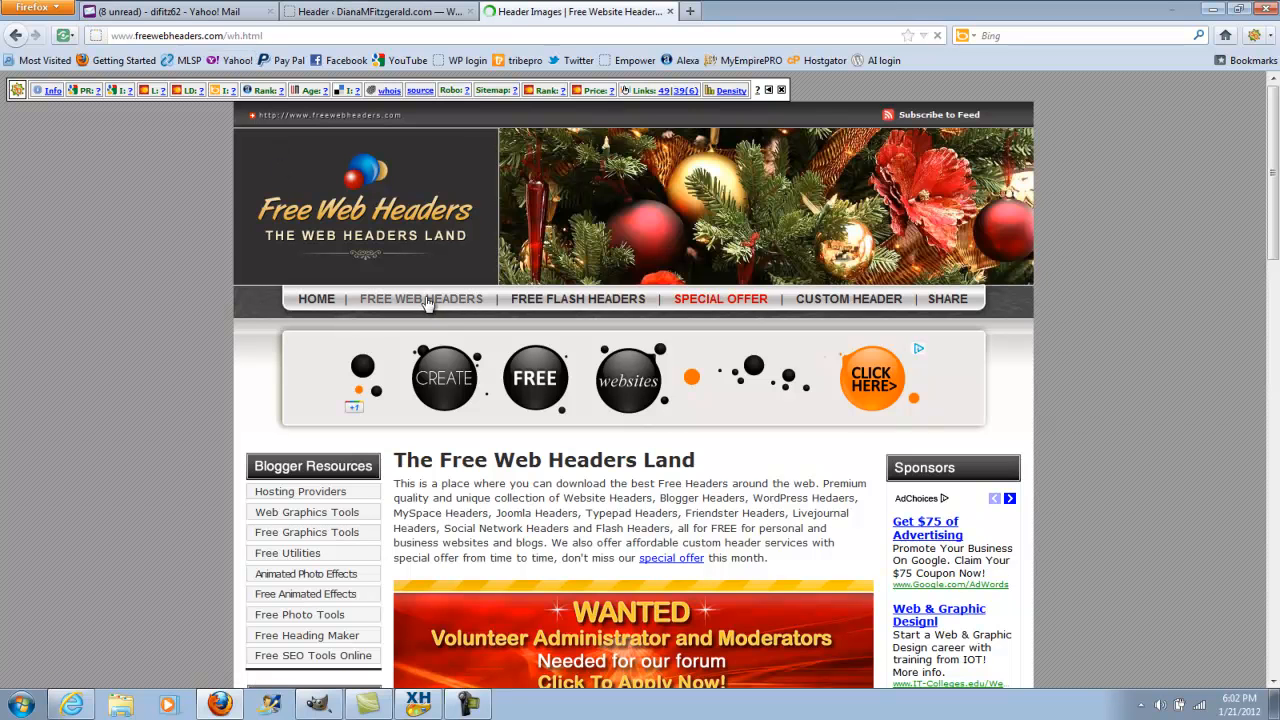
pyautogui.scroll(-6, 1151, 372)
pyautogui.scroll(-2, 1152, 370)
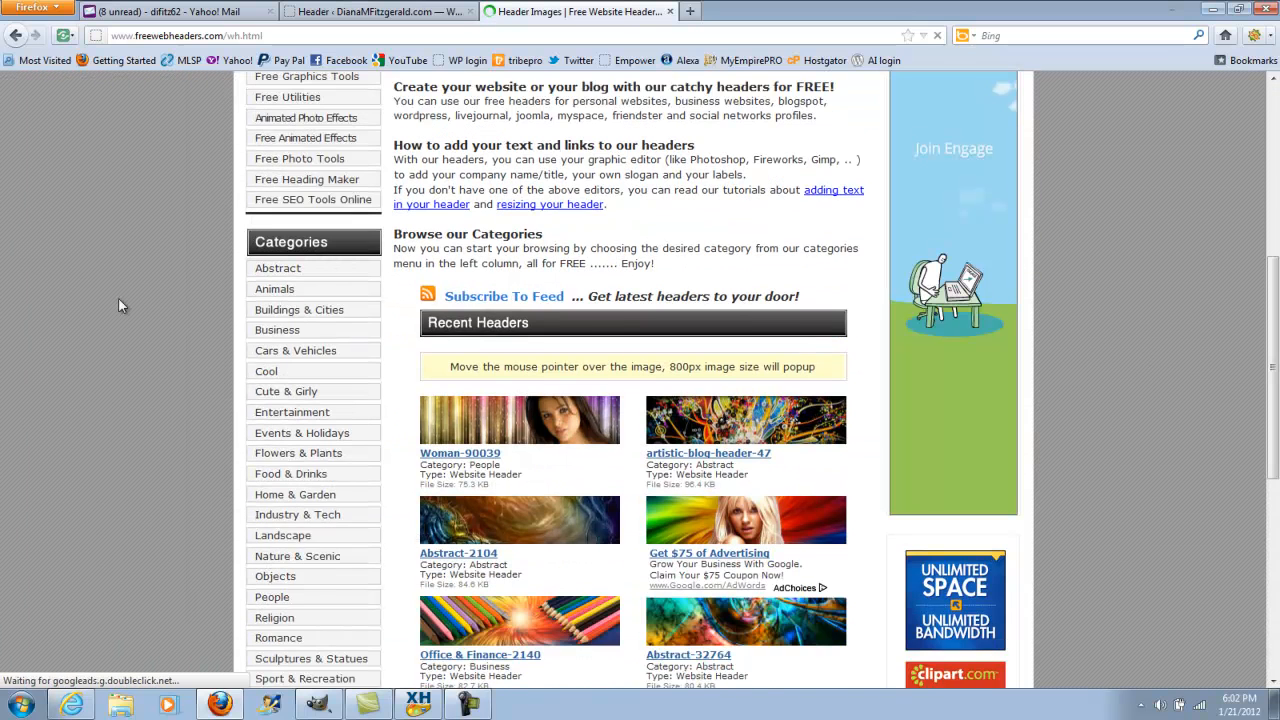
pyautogui.scroll(-2, 115, 305)
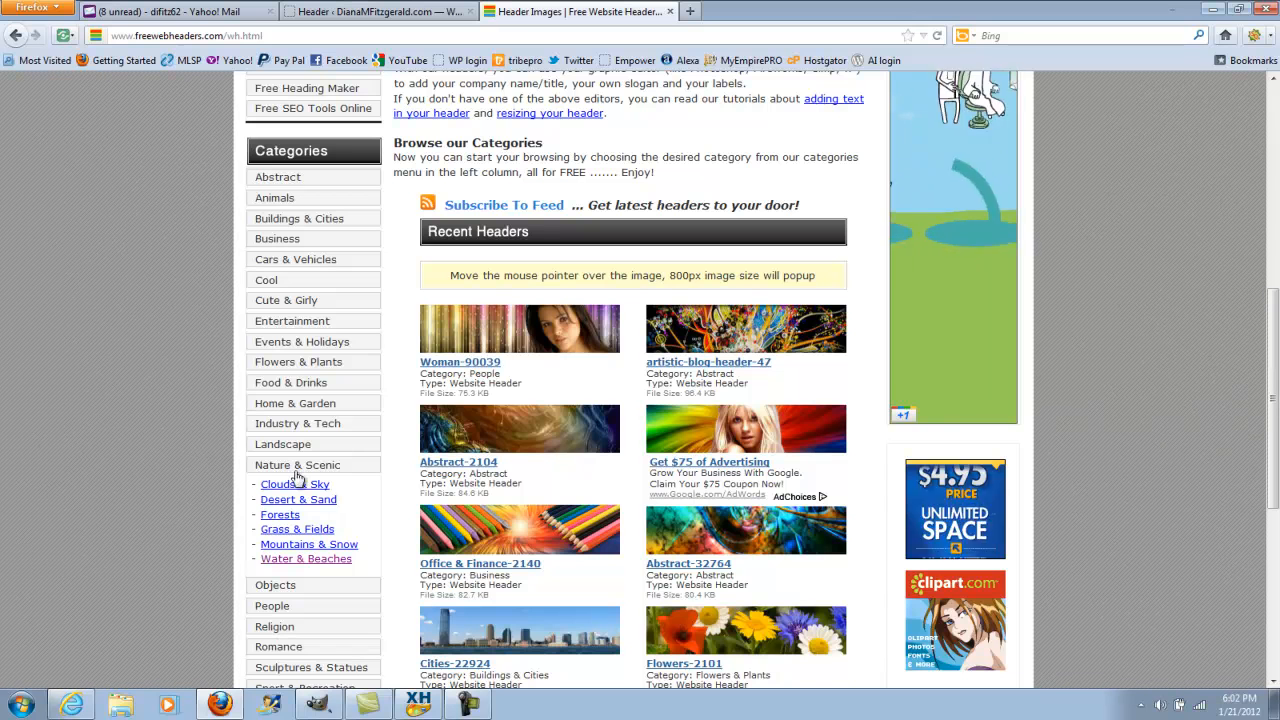
pyautogui.click(331, 467)
pyautogui.click(331, 467)
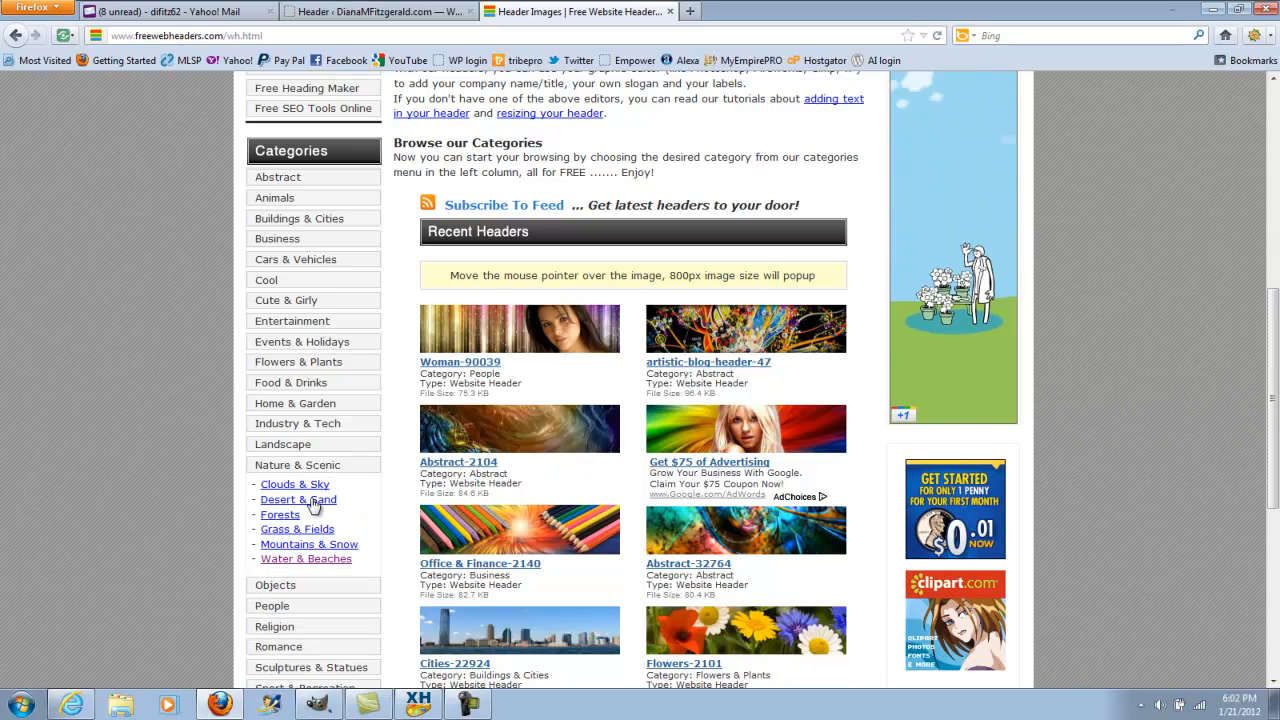
pyautogui.click(296, 560)
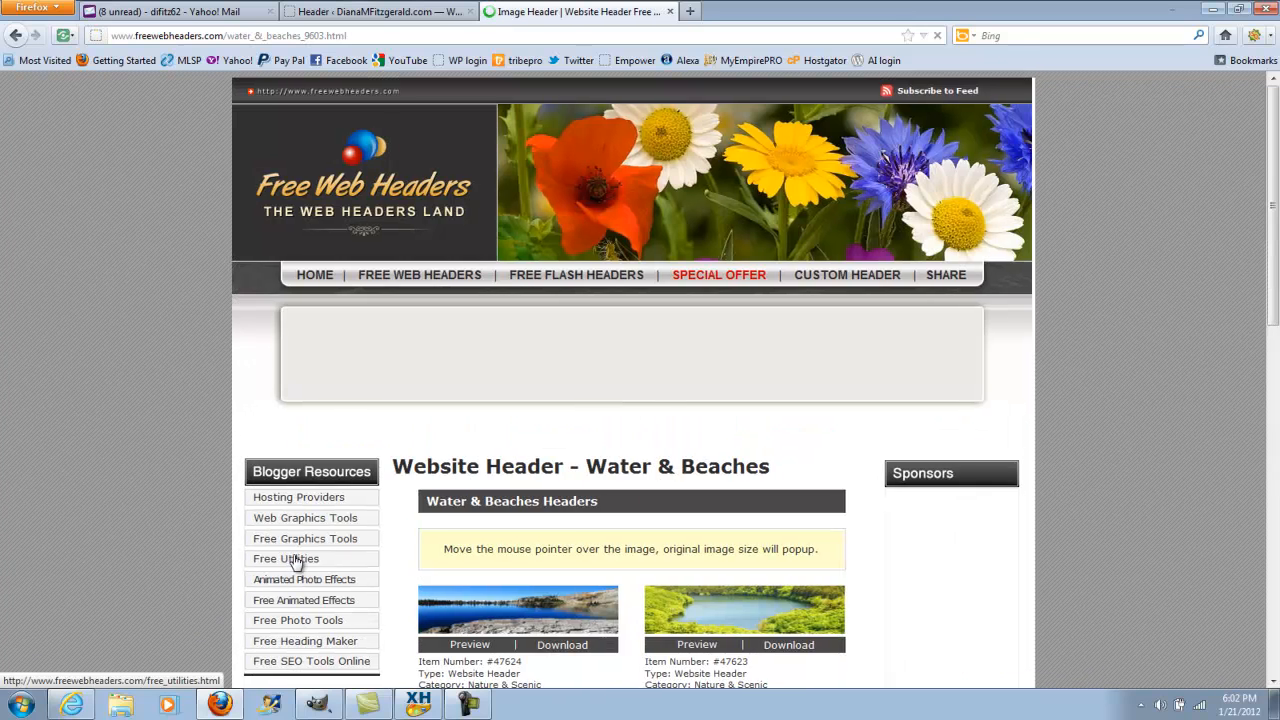
# Go to page 2 of the Water & Beaches headers and open the preview of blue wave header #47613.
pyautogui.scroll(-8, 1143, 414)
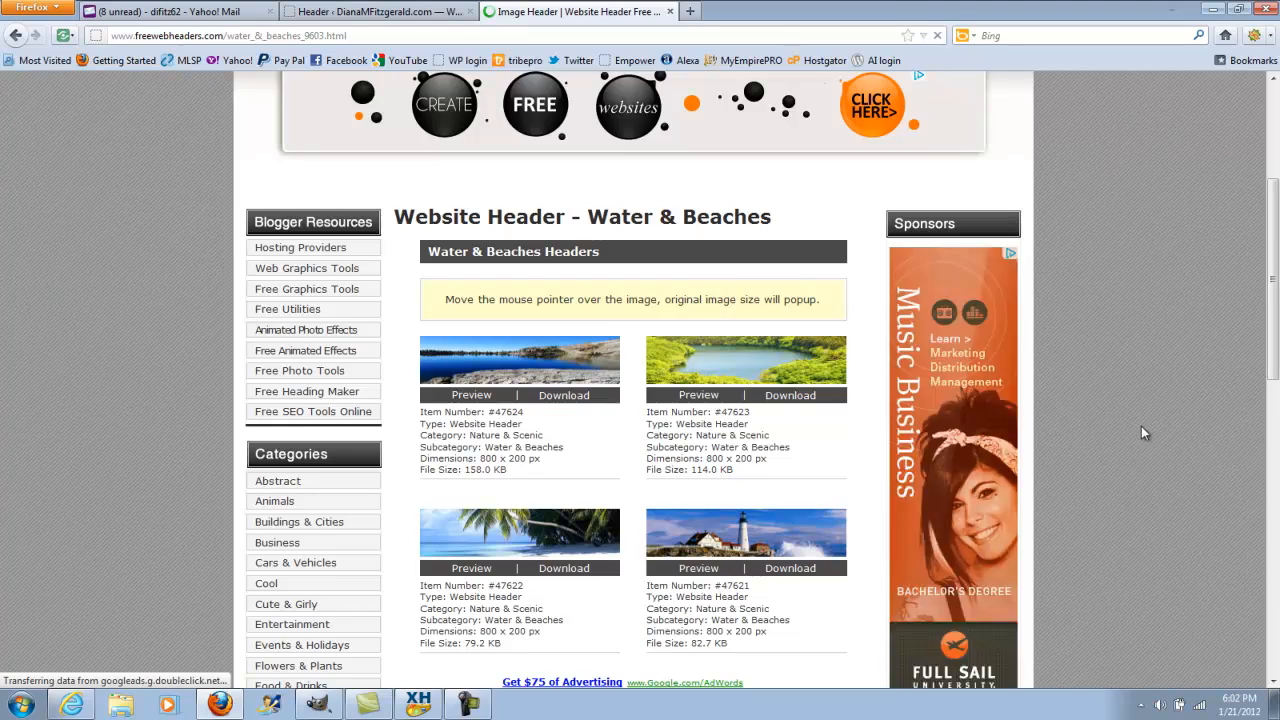
pyautogui.scroll(-9, 1142, 434)
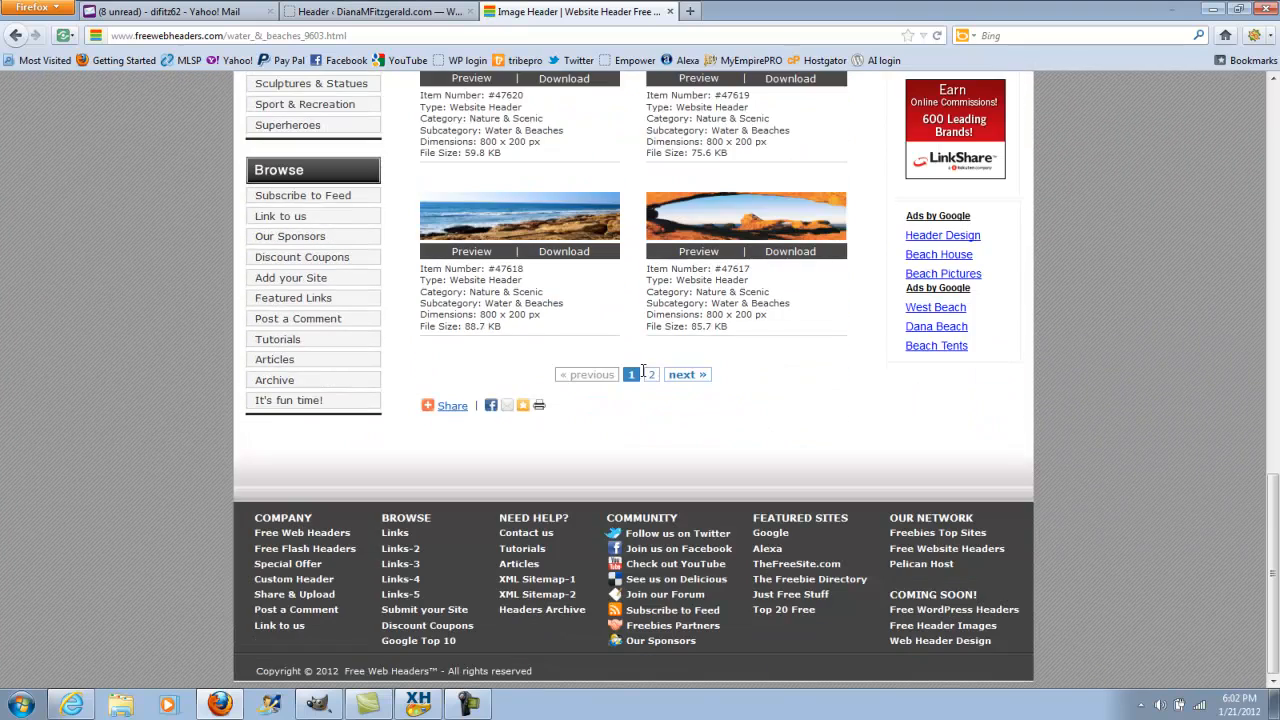
pyautogui.click(651, 375)
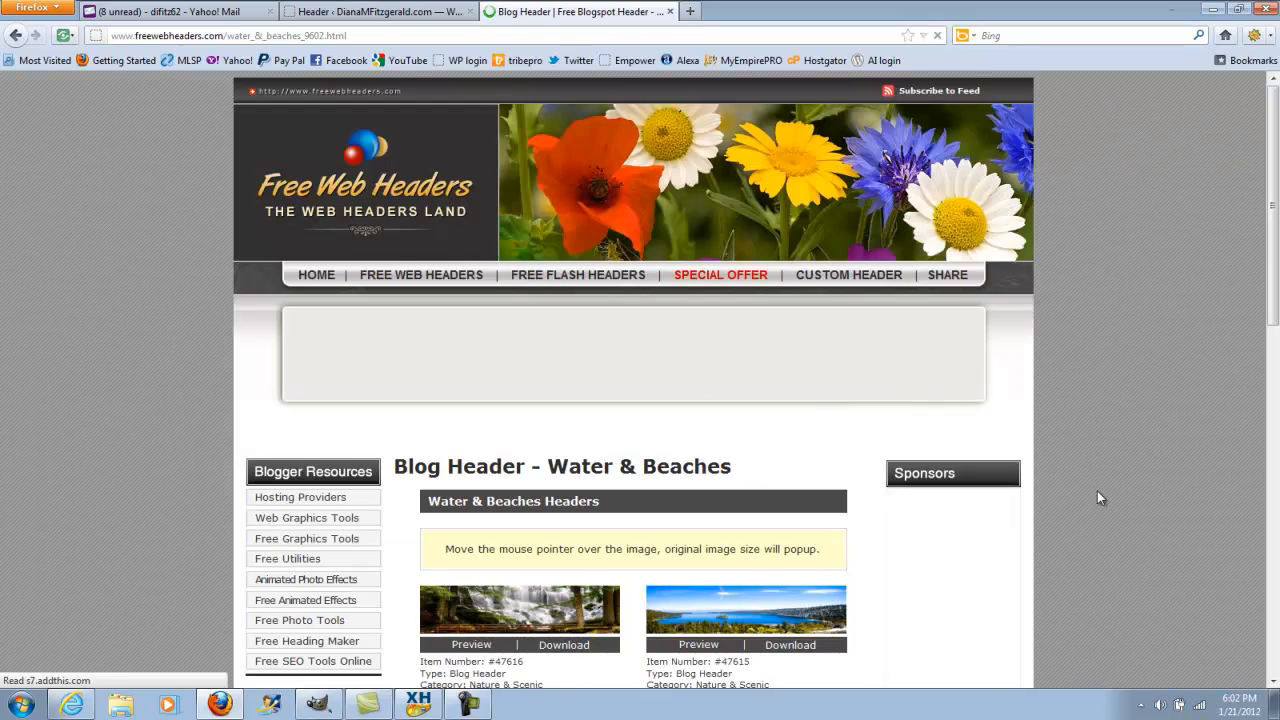
pyautogui.scroll(-5, 1210, 432)
pyautogui.scroll(-1, 1198, 436)
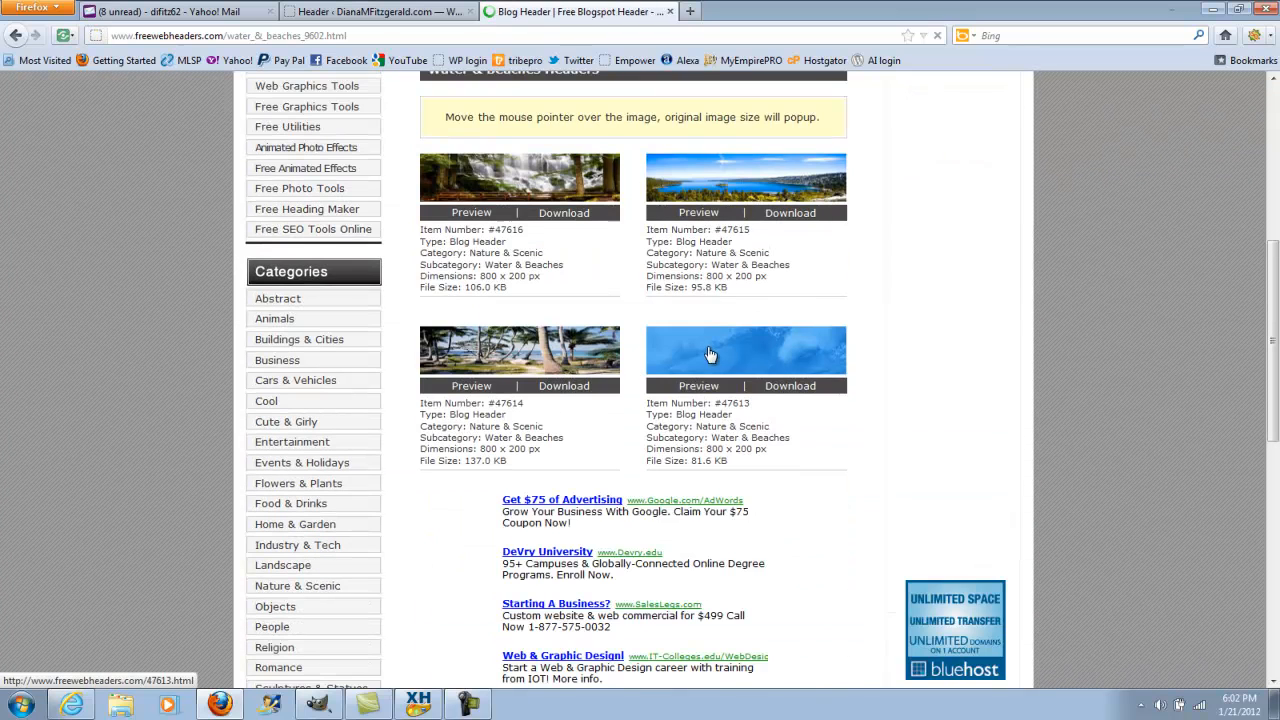
pyautogui.click(703, 388)
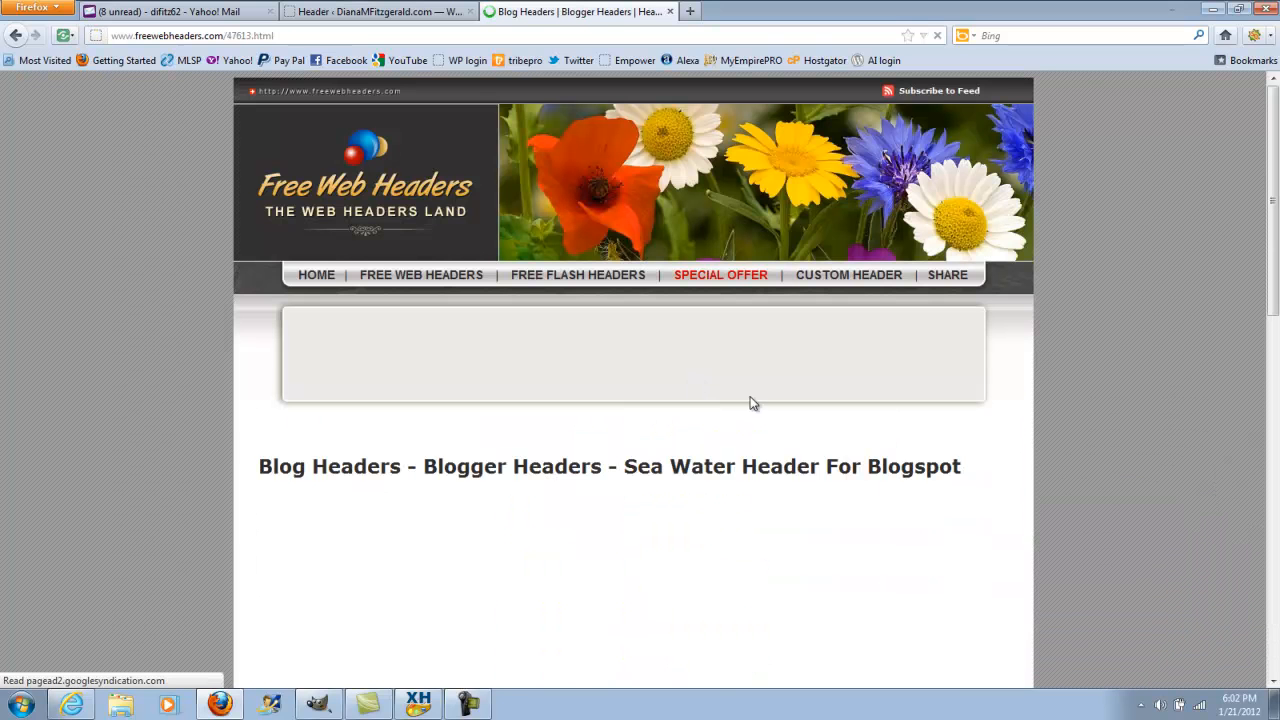
pyautogui.scroll(-7, 1138, 382)
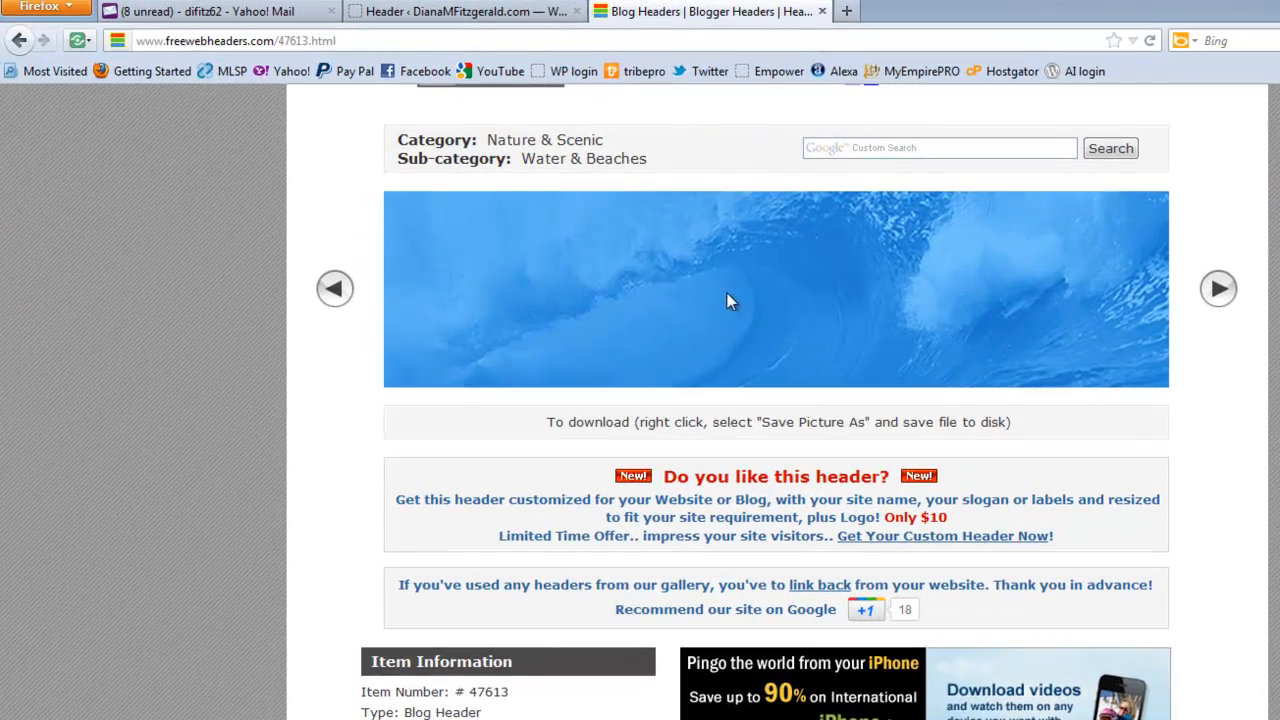
# Save the blue wave header image to the Pictures library as "header wave sample" and dismiss the downloads list.
pyautogui.rightClick(727, 293)
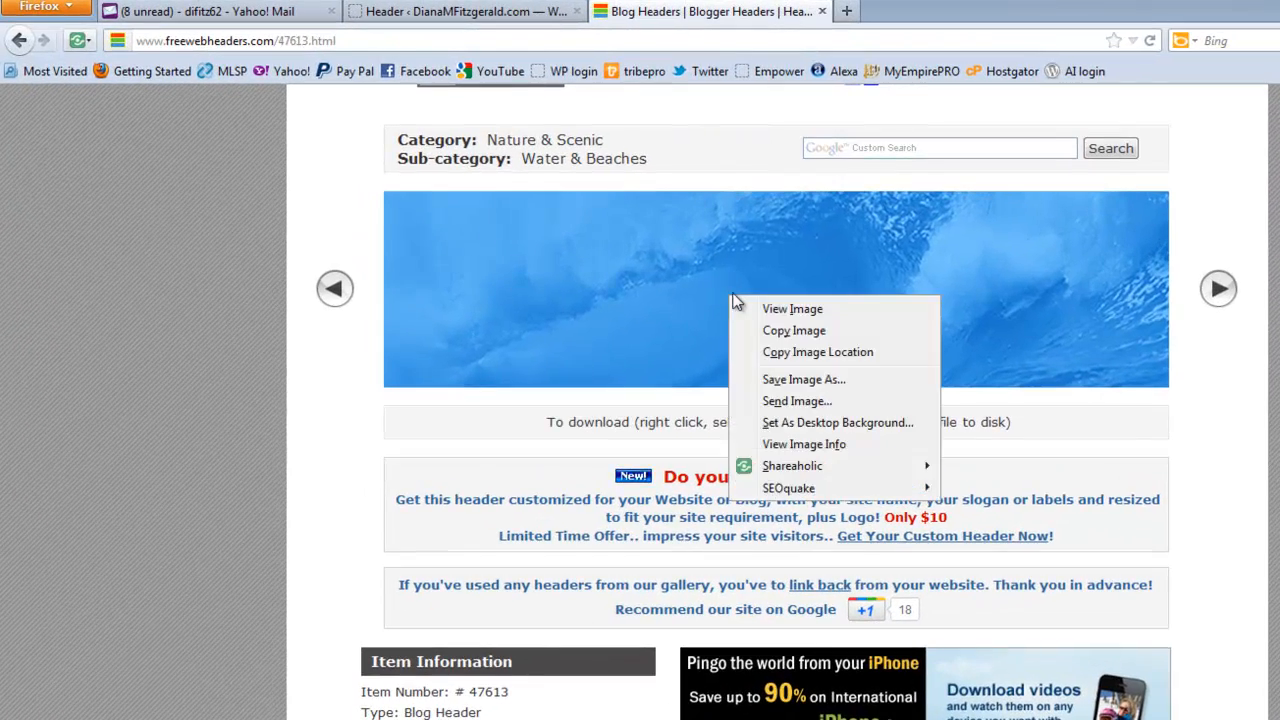
pyautogui.click(795, 380)
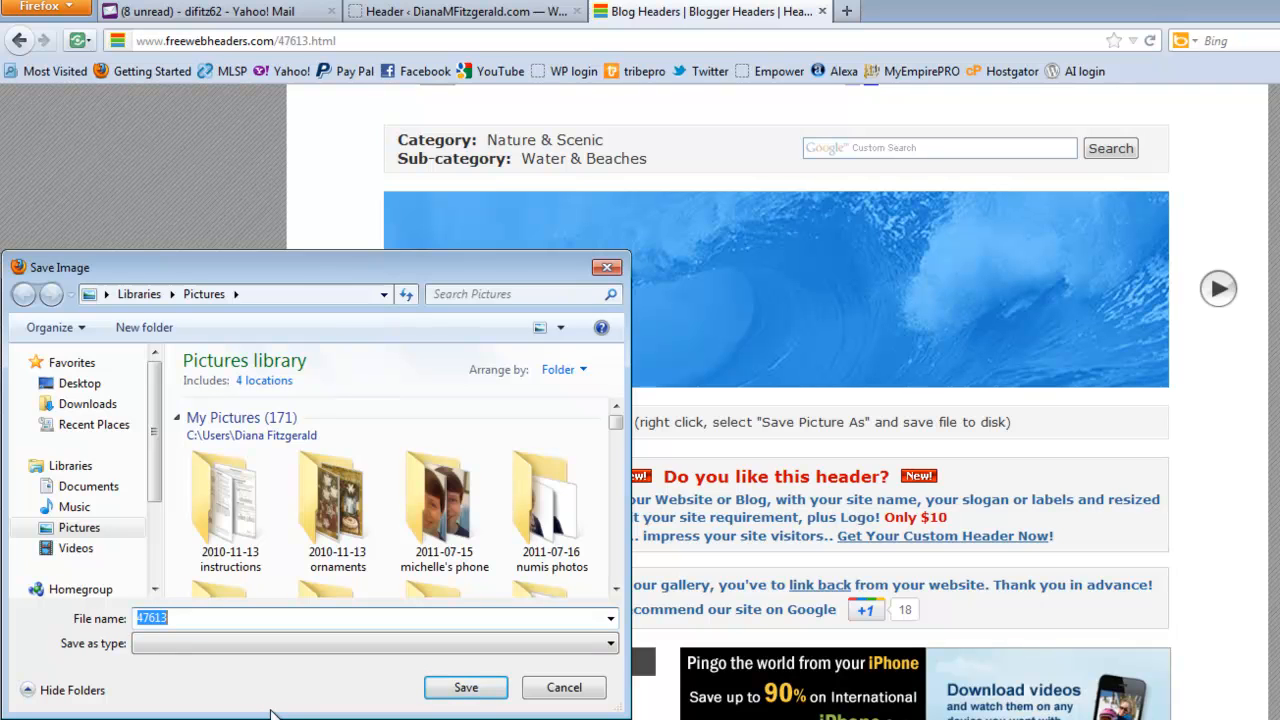
pyautogui.write('header')
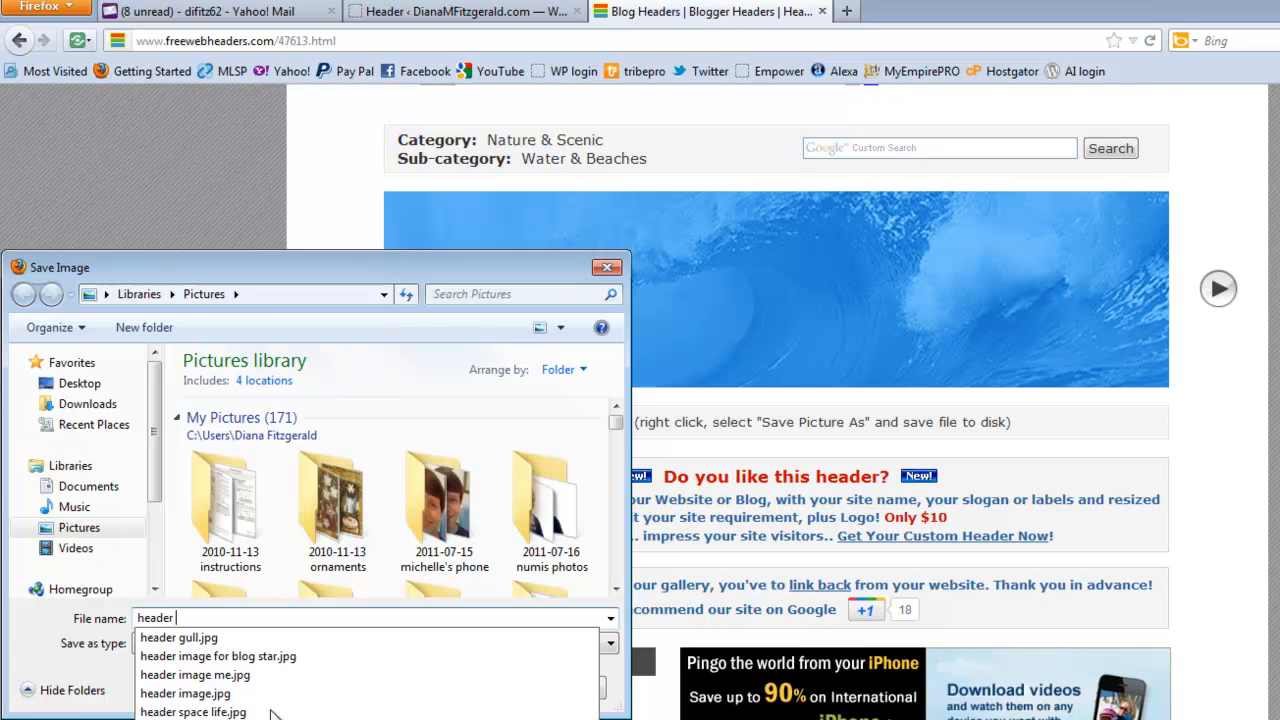
pyautogui.write('wave sample')
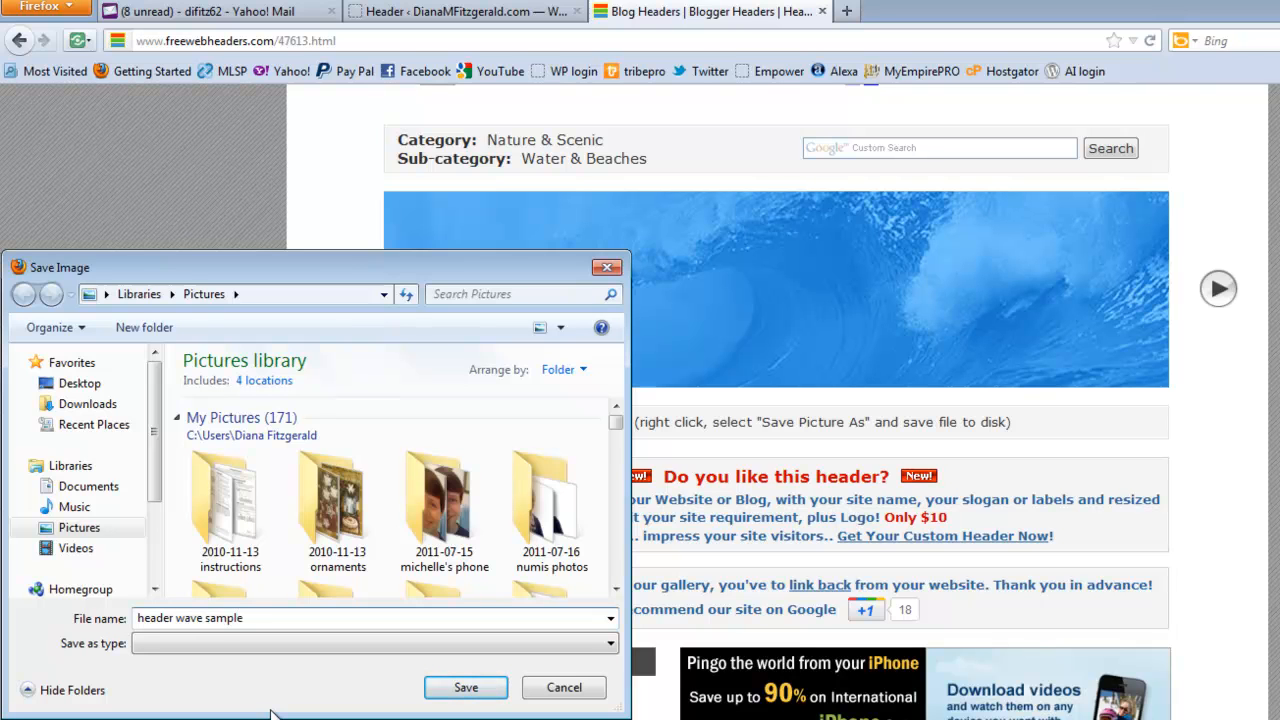
pyautogui.click(478, 691)
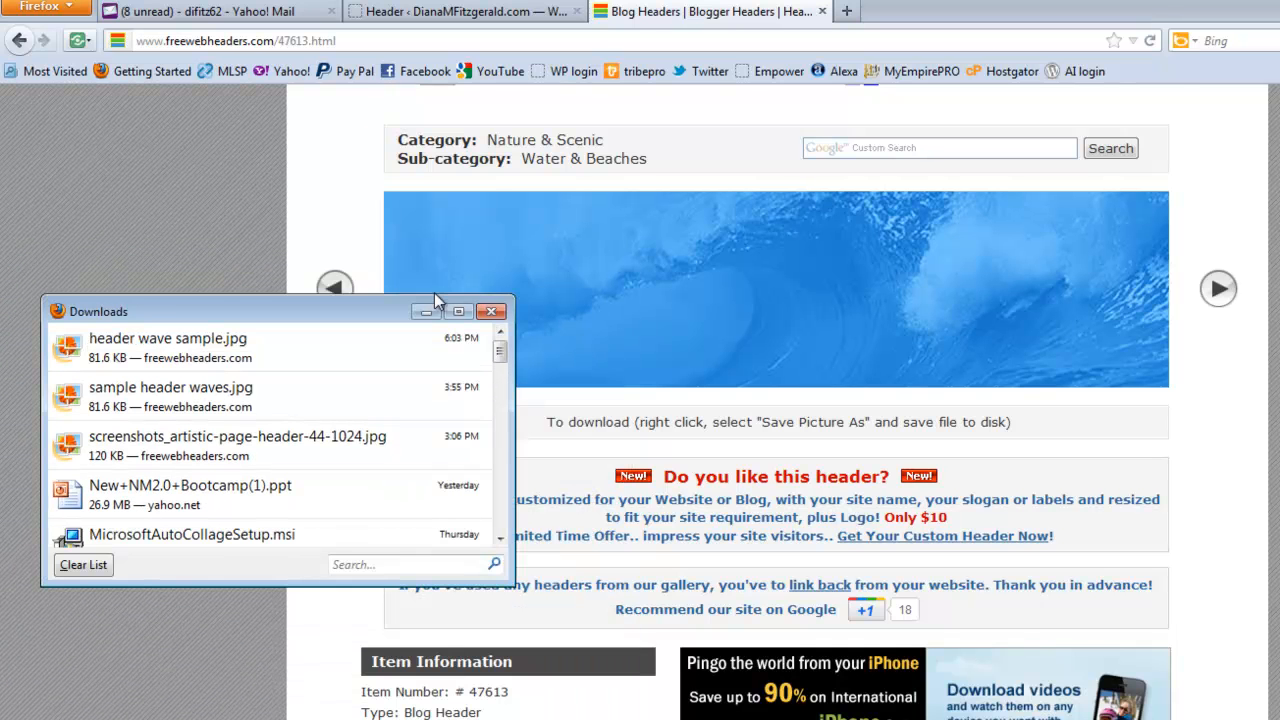
pyautogui.click(492, 312)
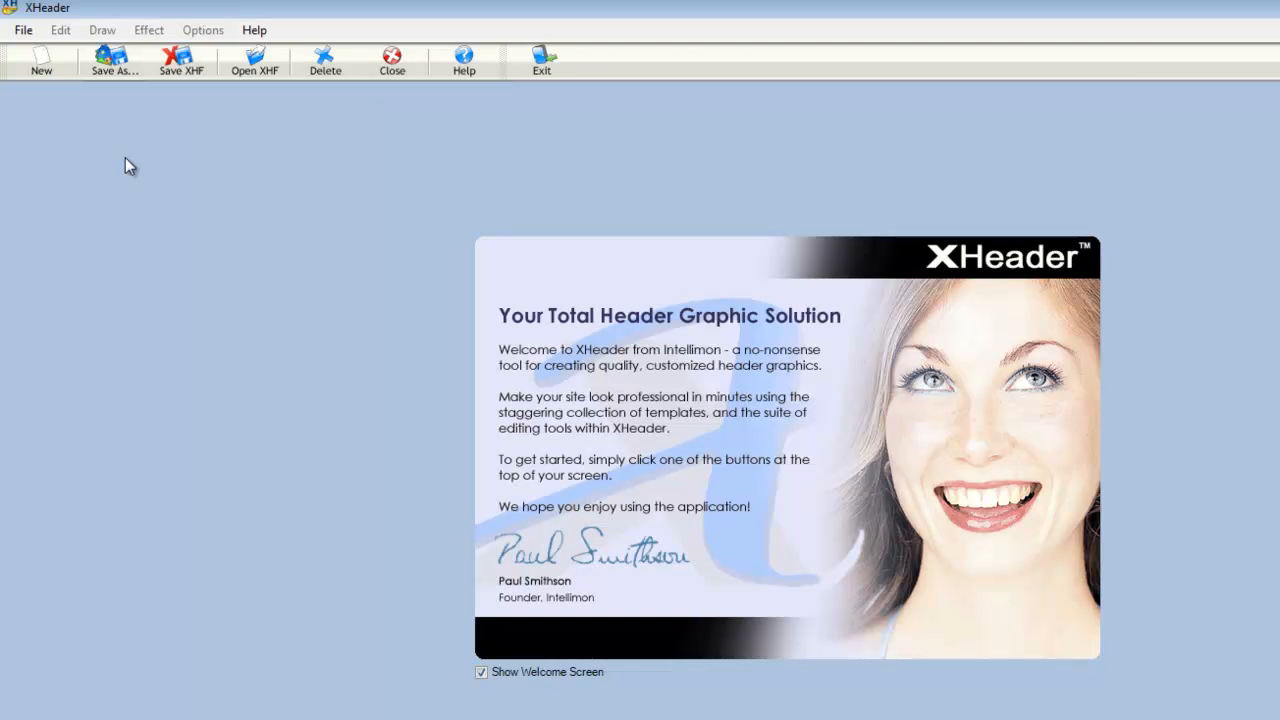
# Switch to XHeader and create a blank header measuring 940 x 198.
pyautogui.click(40, 64)
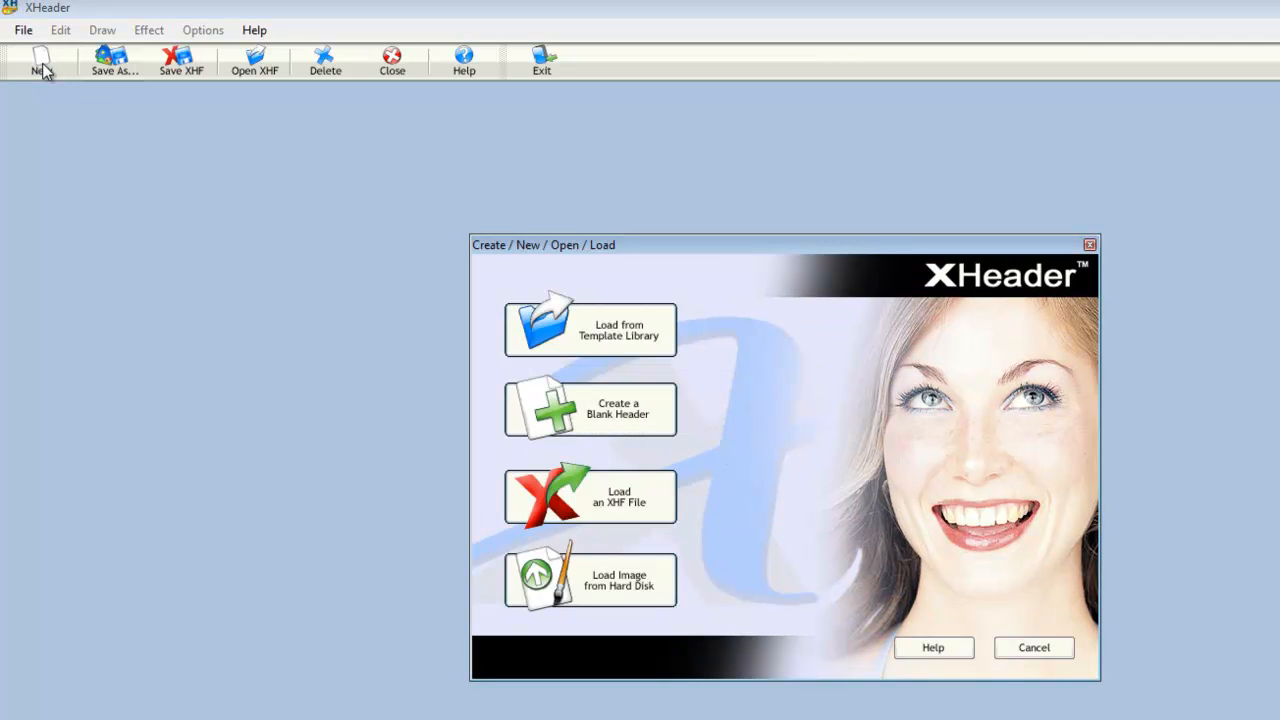
pyautogui.click(597, 418)
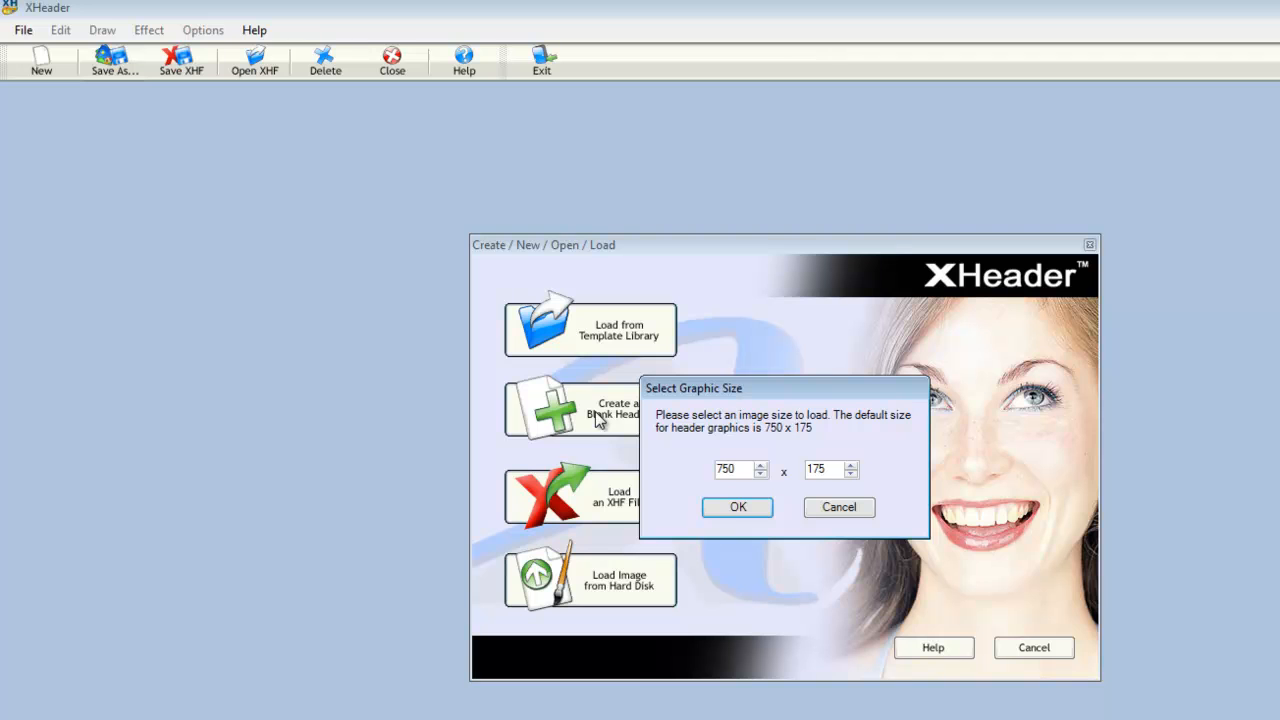
pyautogui.moveTo(736, 469); pyautogui.dragTo(716, 468)
pyautogui.write('940')
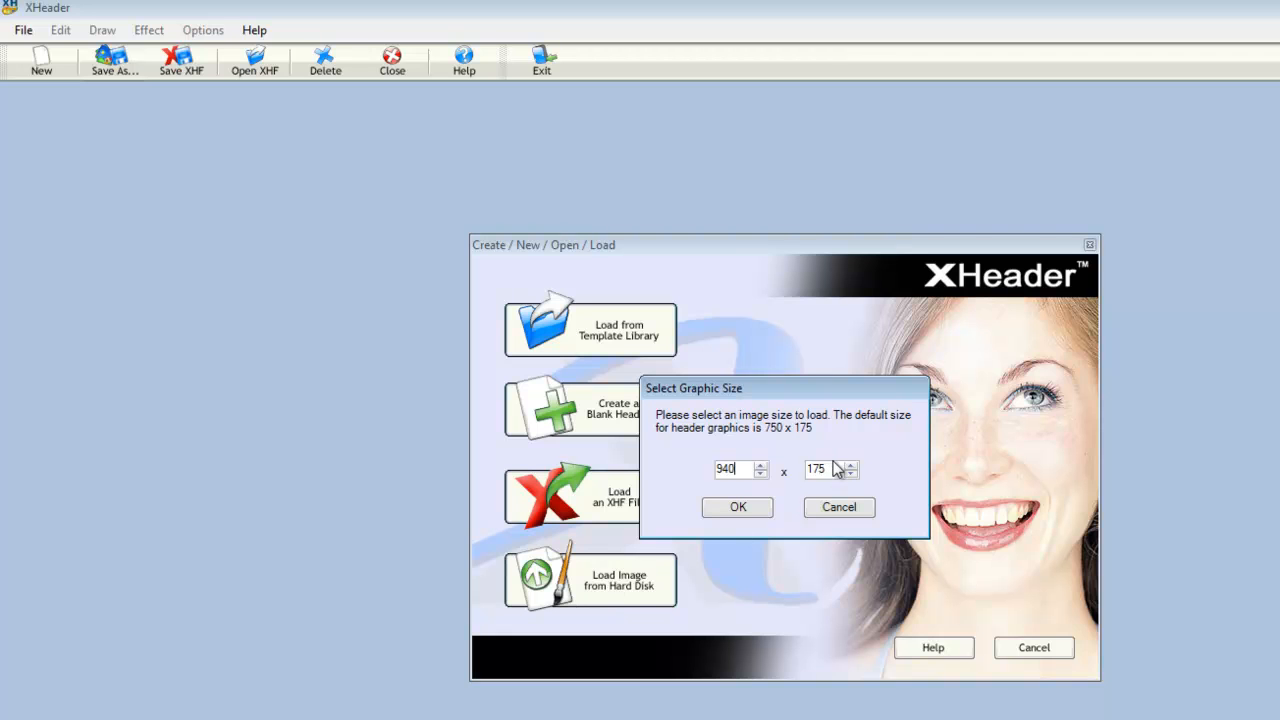
pyautogui.moveTo(825, 468); pyautogui.dragTo(802, 471)
pyautogui.click(735, 510)
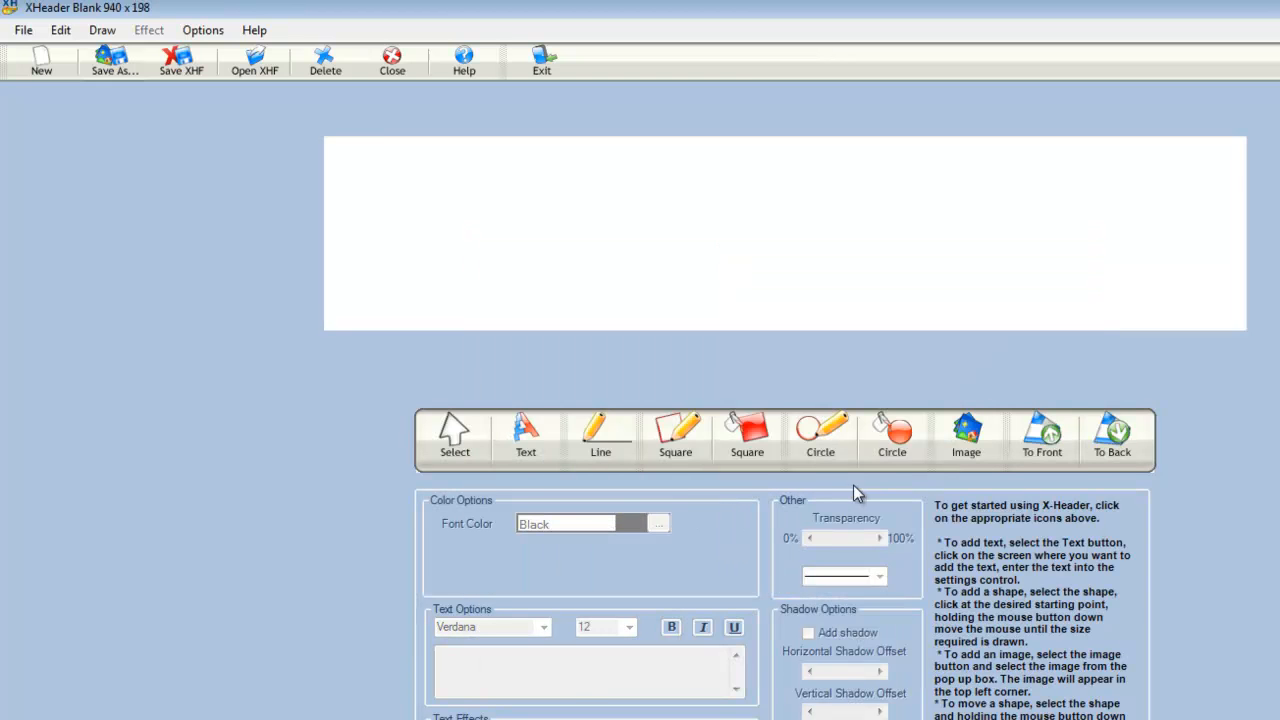
# Add the header wave sample image from My Pictures and stretch it to fill the full width of the blank header.
pyautogui.click(968, 450)
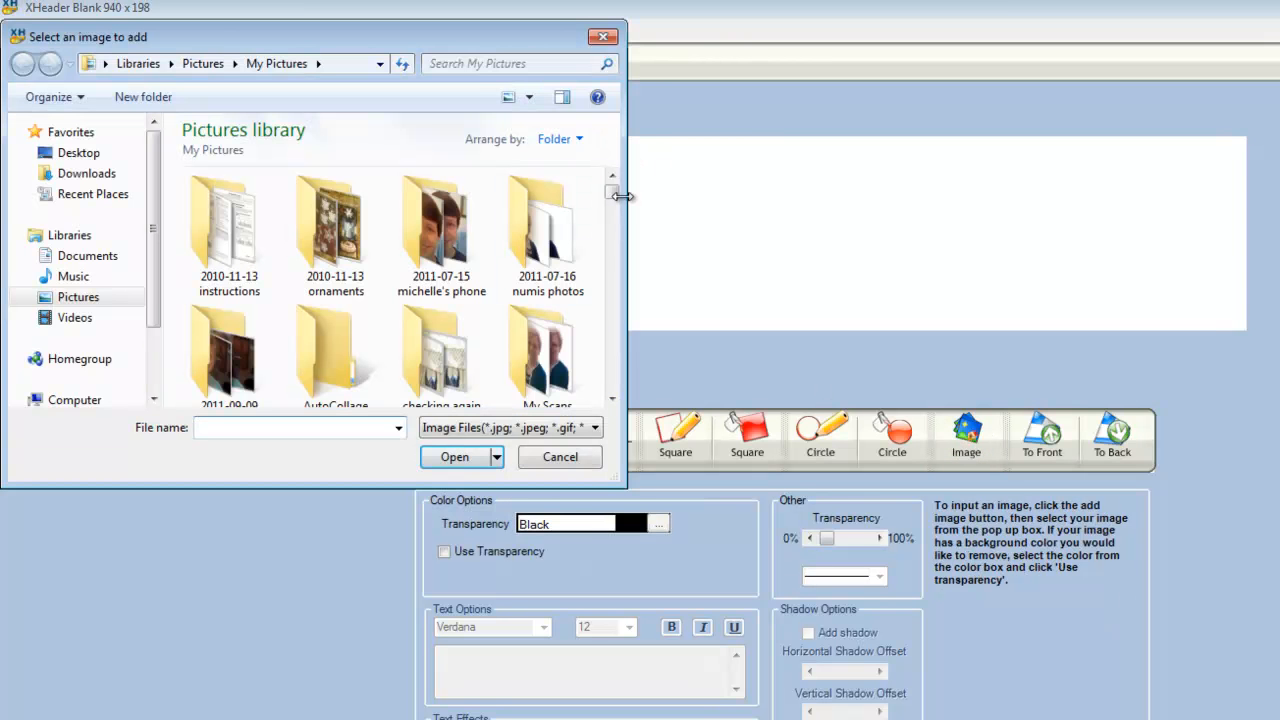
pyautogui.moveTo(612, 196); pyautogui.dragTo(609, 263)
pyautogui.click(208, 280)
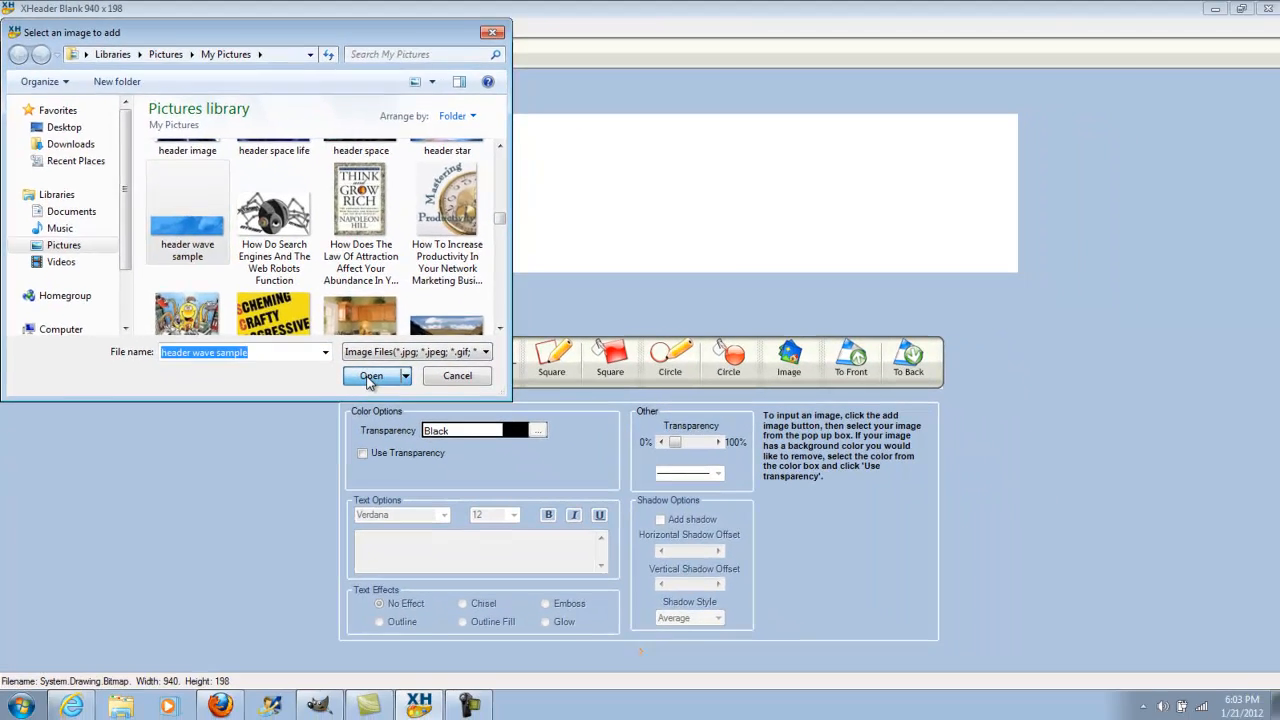
pyautogui.click(455, 456)
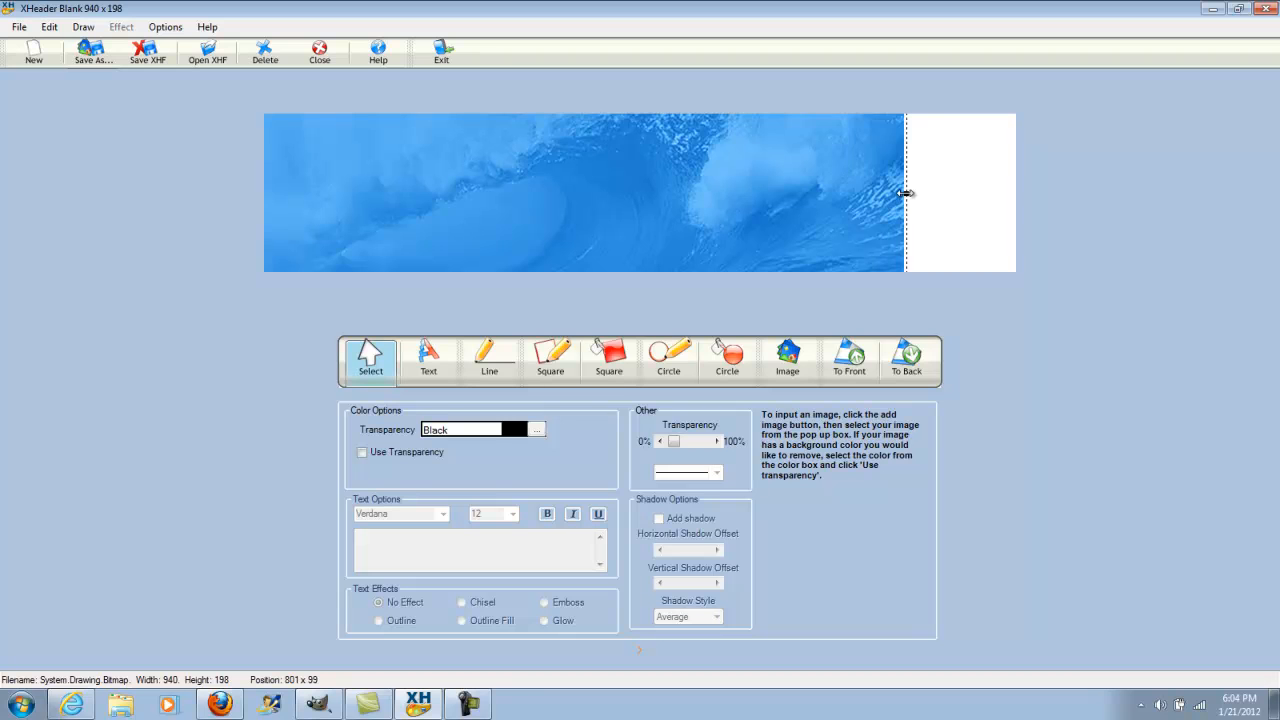
pyautogui.moveTo(905, 193); pyautogui.dragTo(1019, 203)
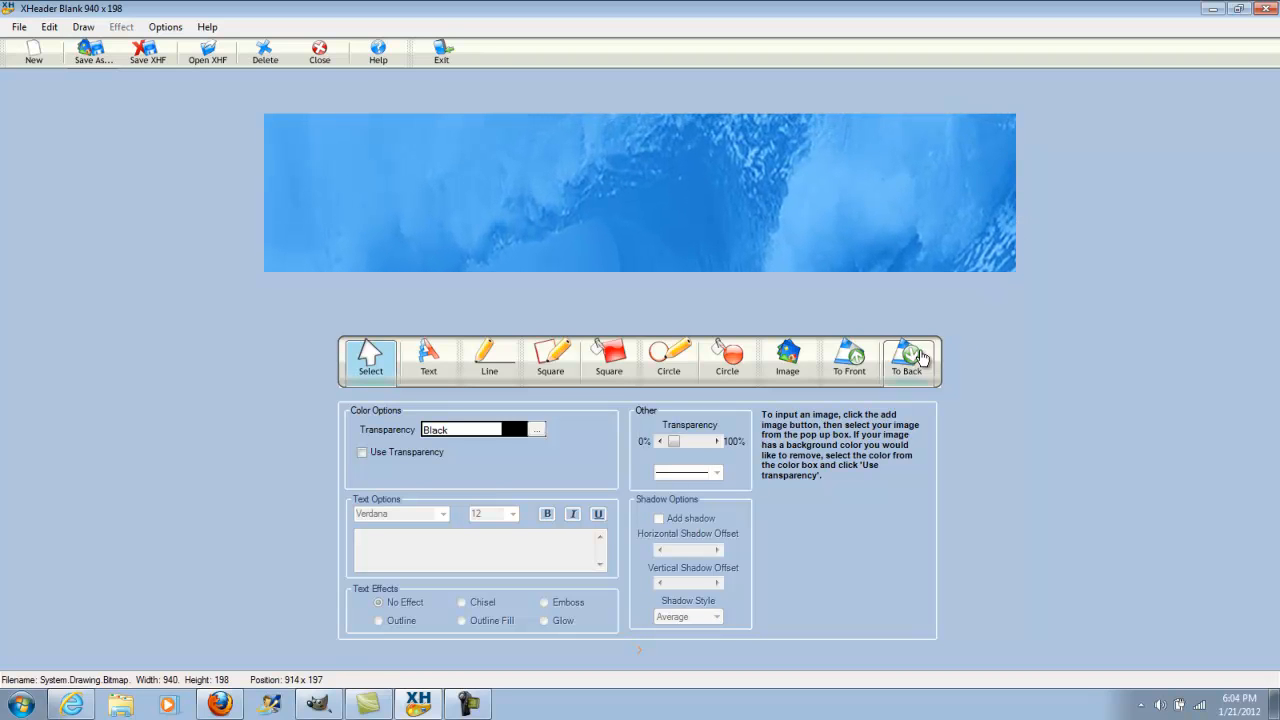
# Add the sample photo5-86 cutout from the 2011-07-16 numis photos folder to the header.
pyautogui.click(787, 366)
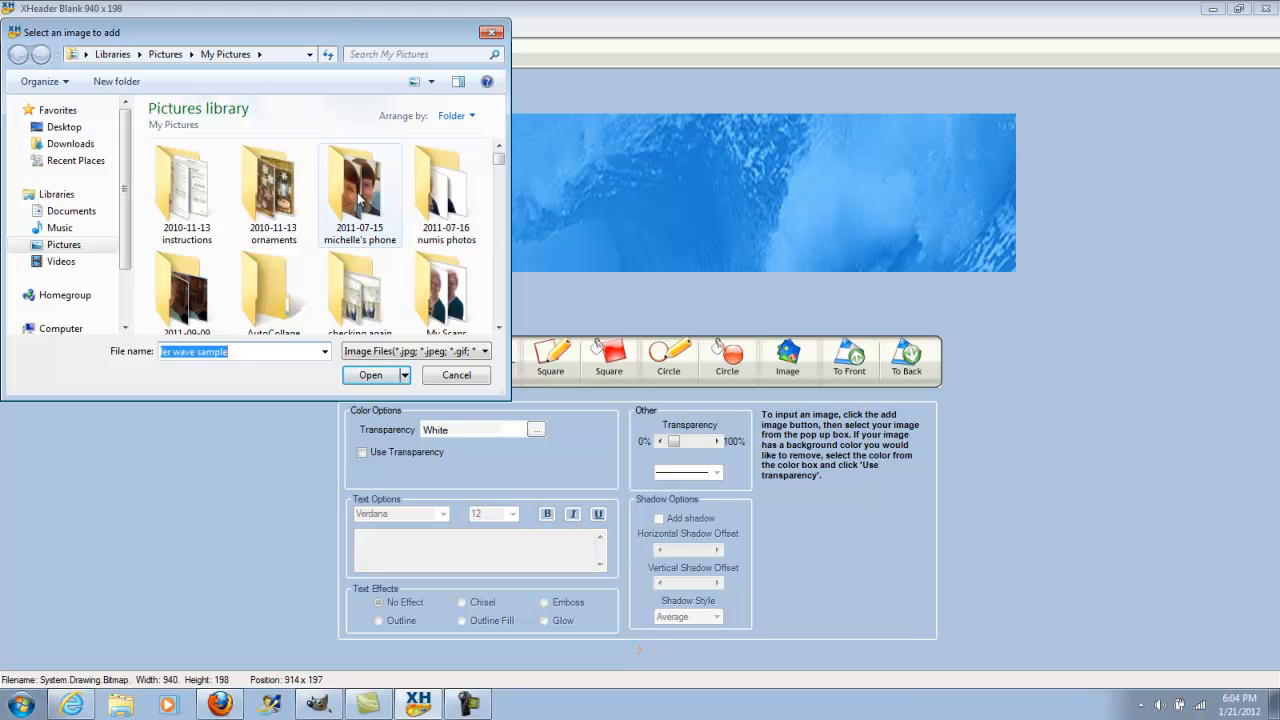
pyautogui.click(445, 198)
pyautogui.doubleClick(445, 198)
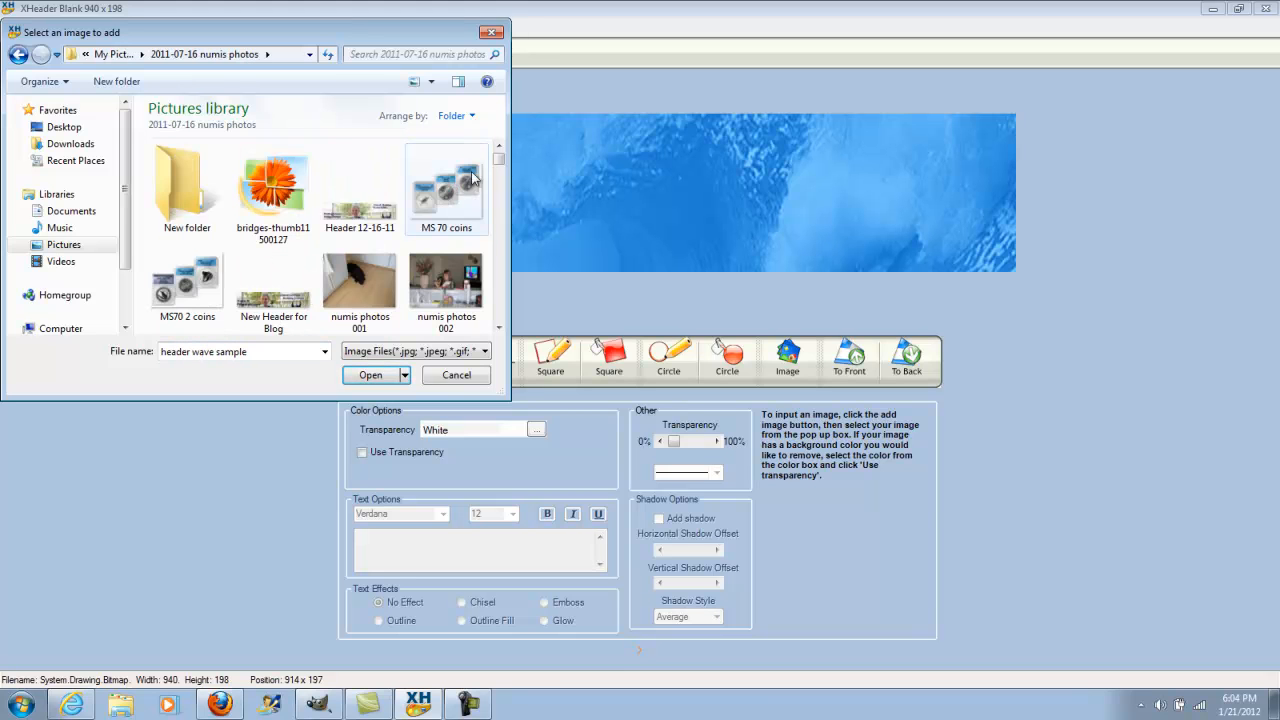
pyautogui.moveTo(498, 160); pyautogui.dragTo(482, 311)
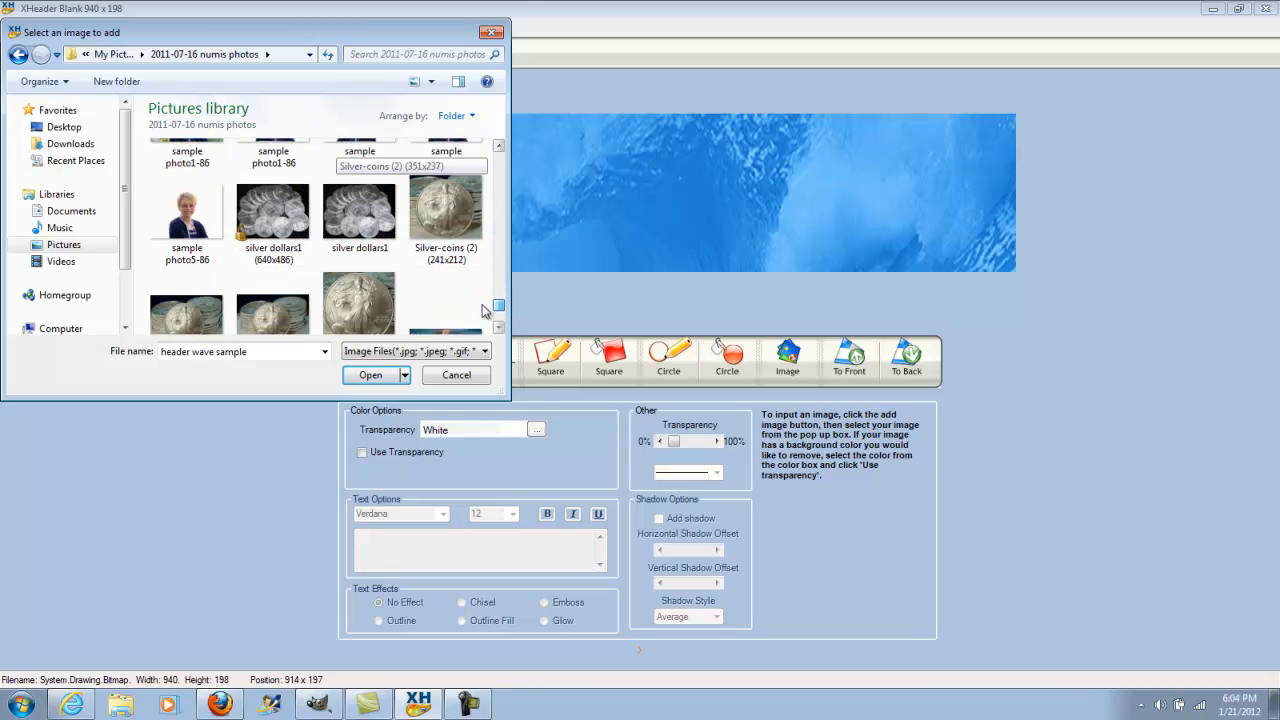
pyautogui.click(192, 220)
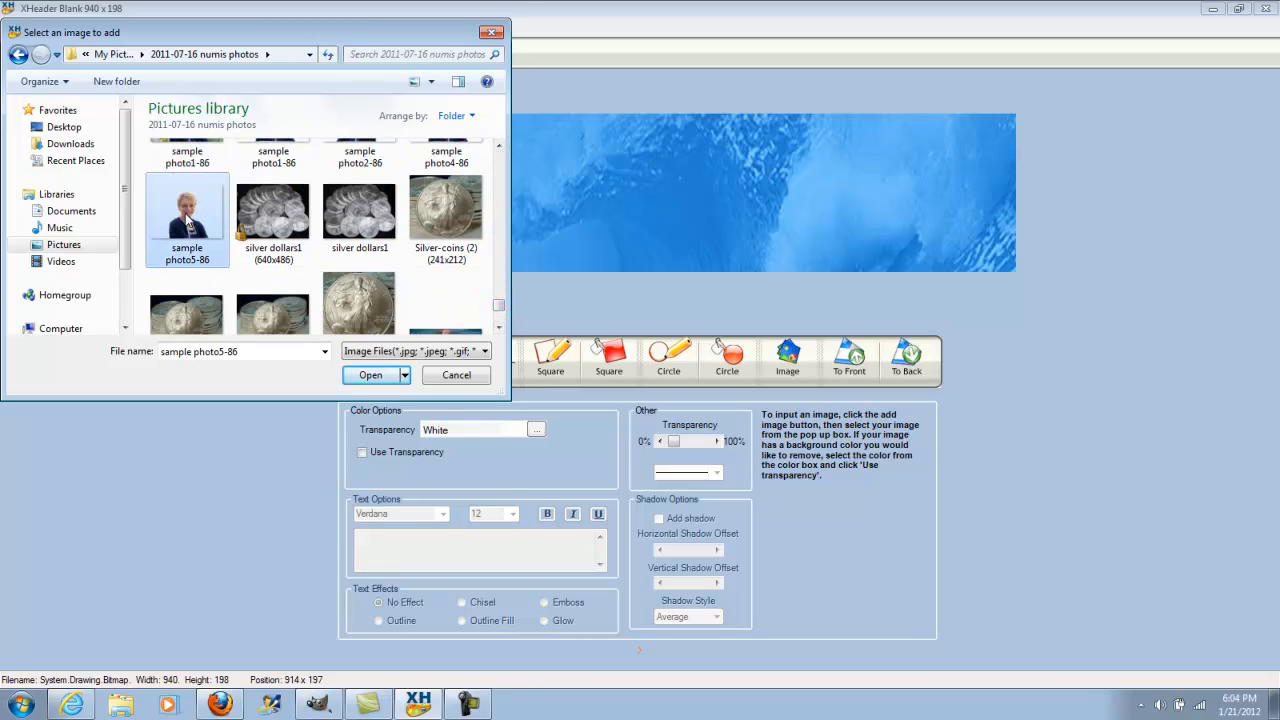
pyautogui.click(373, 376)
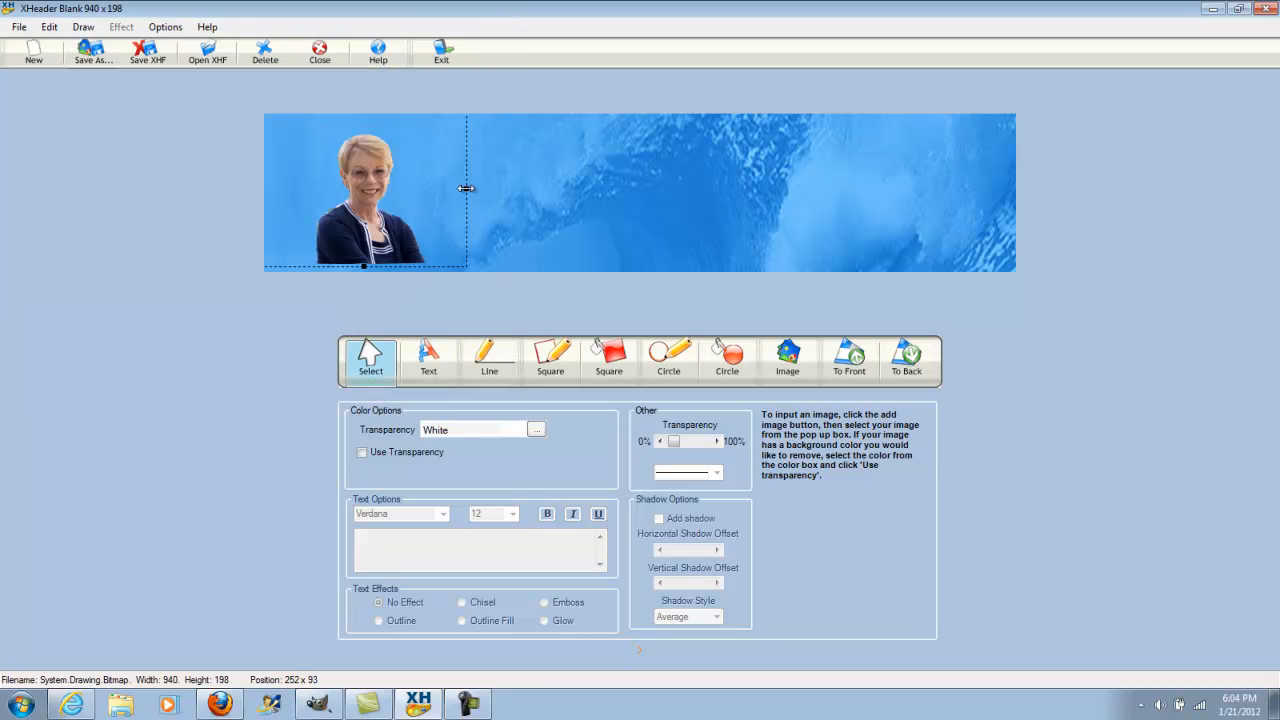
# Enlarge the woman's cutout to about 263 x 201 and position it at the header's left end, shifted slightly upward.
pyautogui.moveTo(466, 189); pyautogui.dragTo(476, 193)
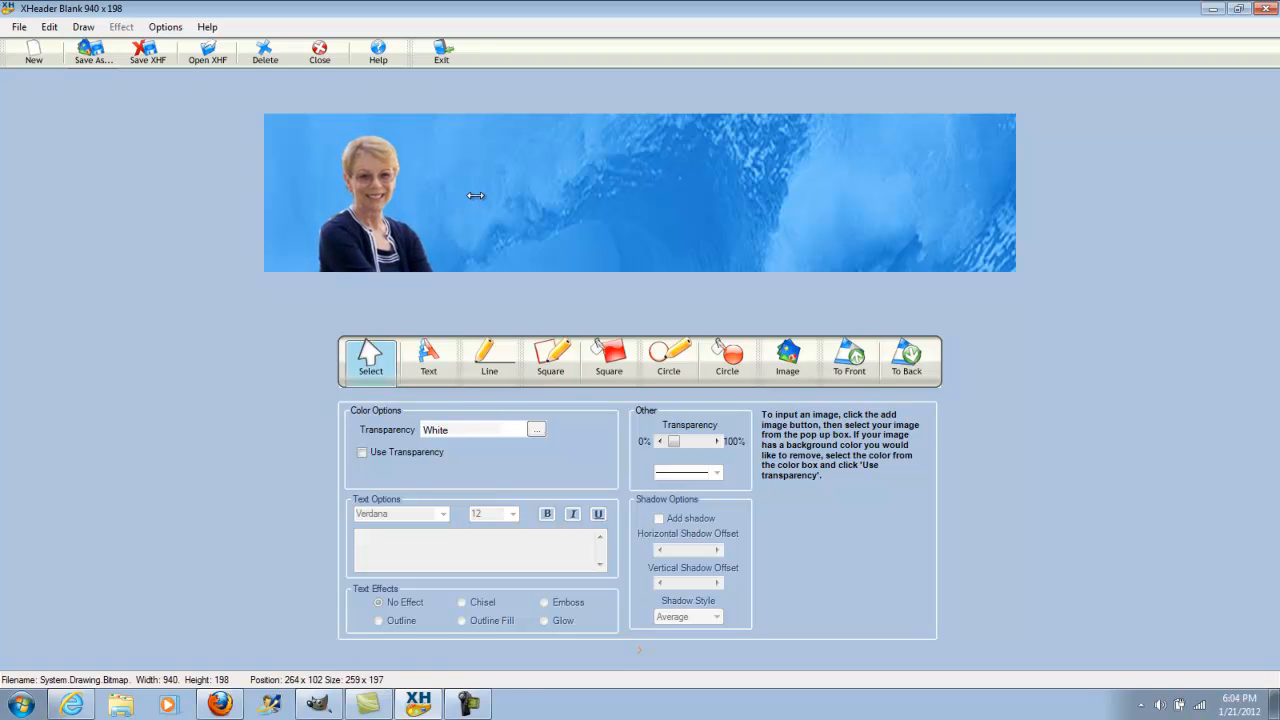
pyautogui.moveTo(385, 233); pyautogui.dragTo(342, 232)
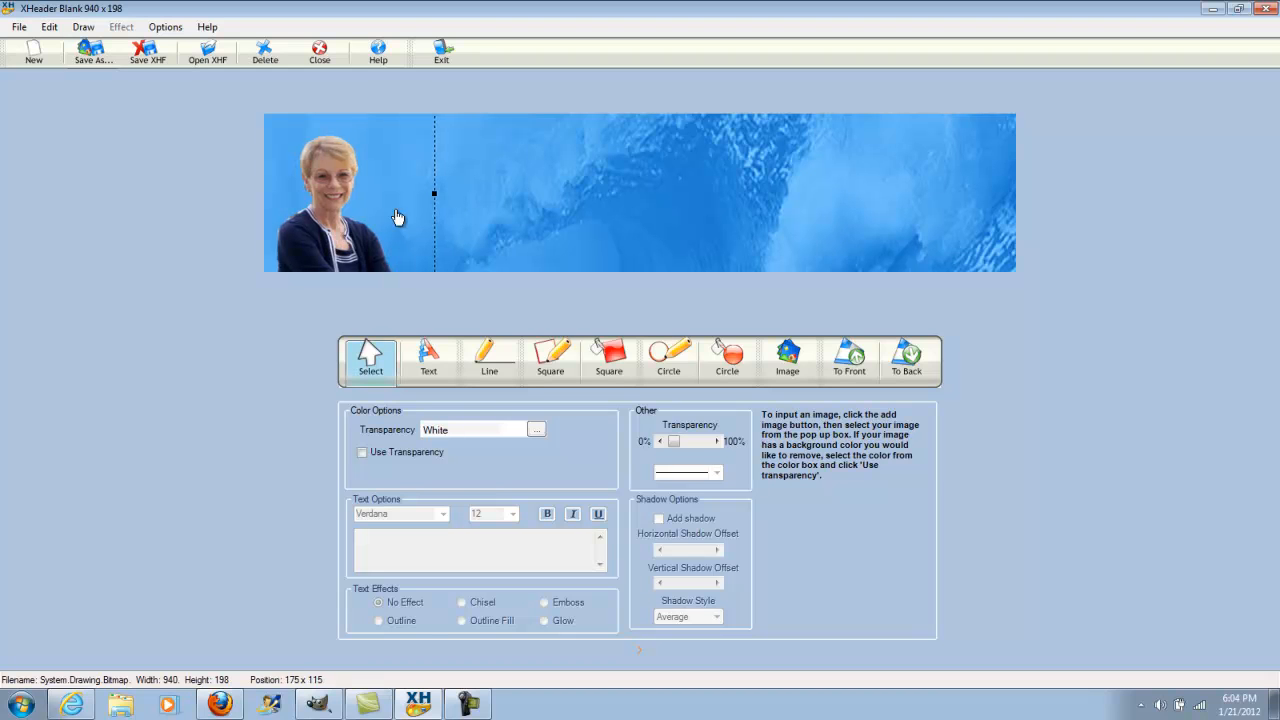
pyautogui.moveTo(433, 192); pyautogui.dragTo(443, 198)
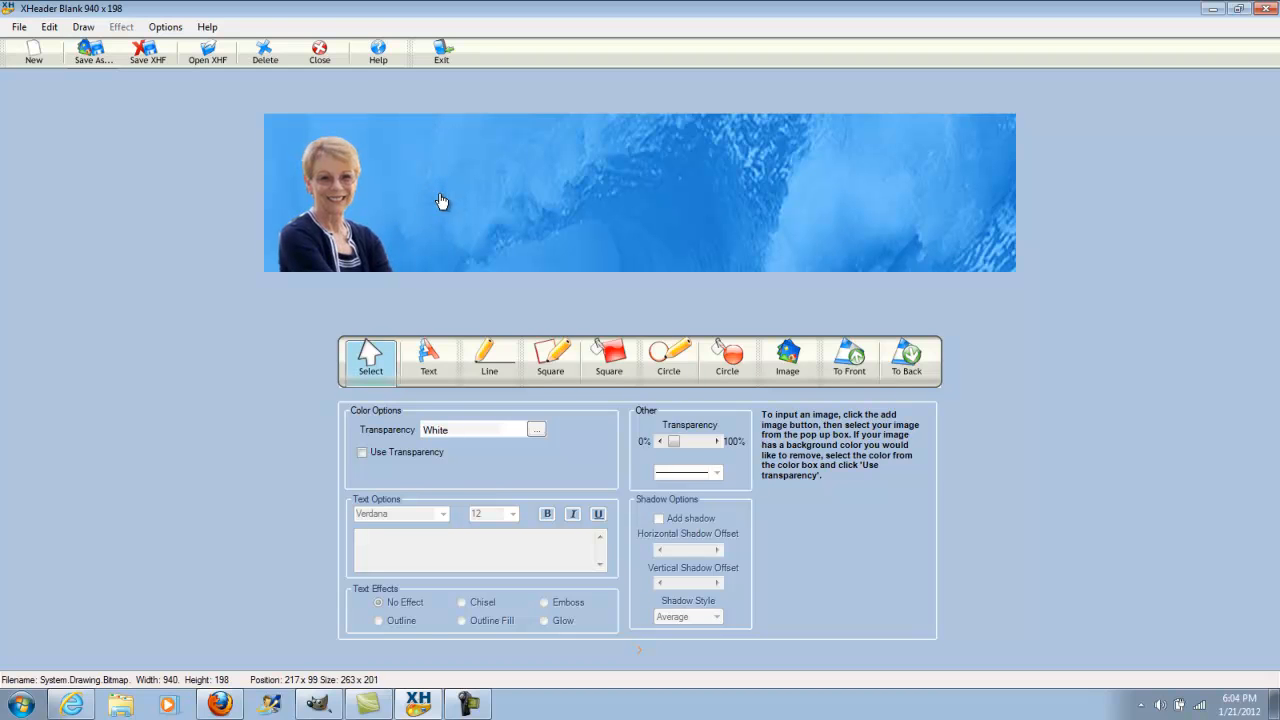
pyautogui.click(335, 221)
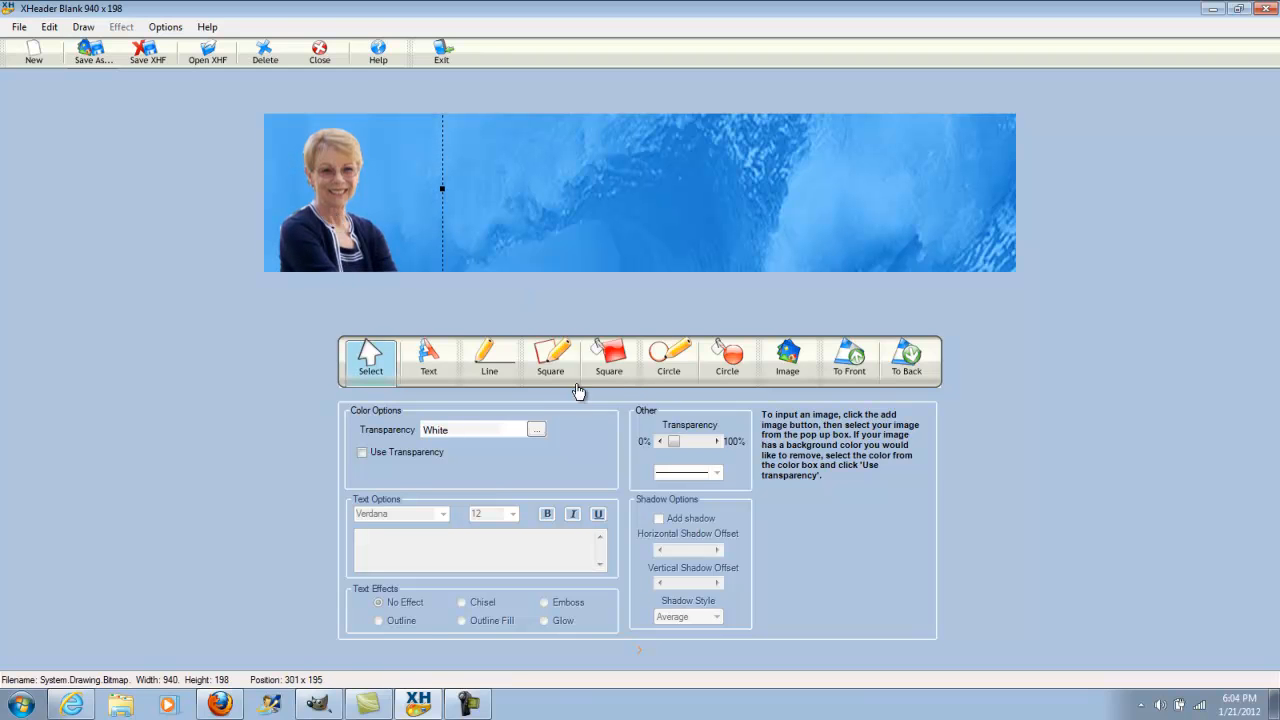
# Add the text "Network Marketing" to the blank blue area beside the woman's cutout.
pyautogui.click(430, 366)
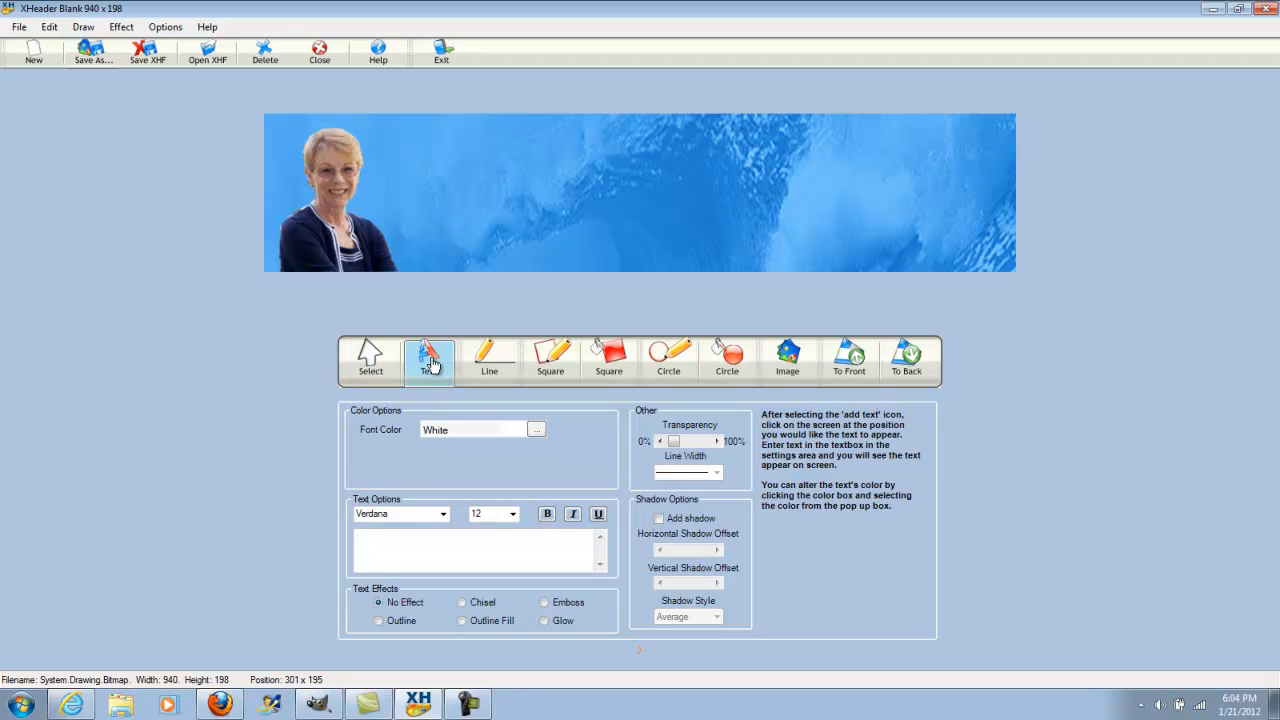
pyautogui.click(580, 175)
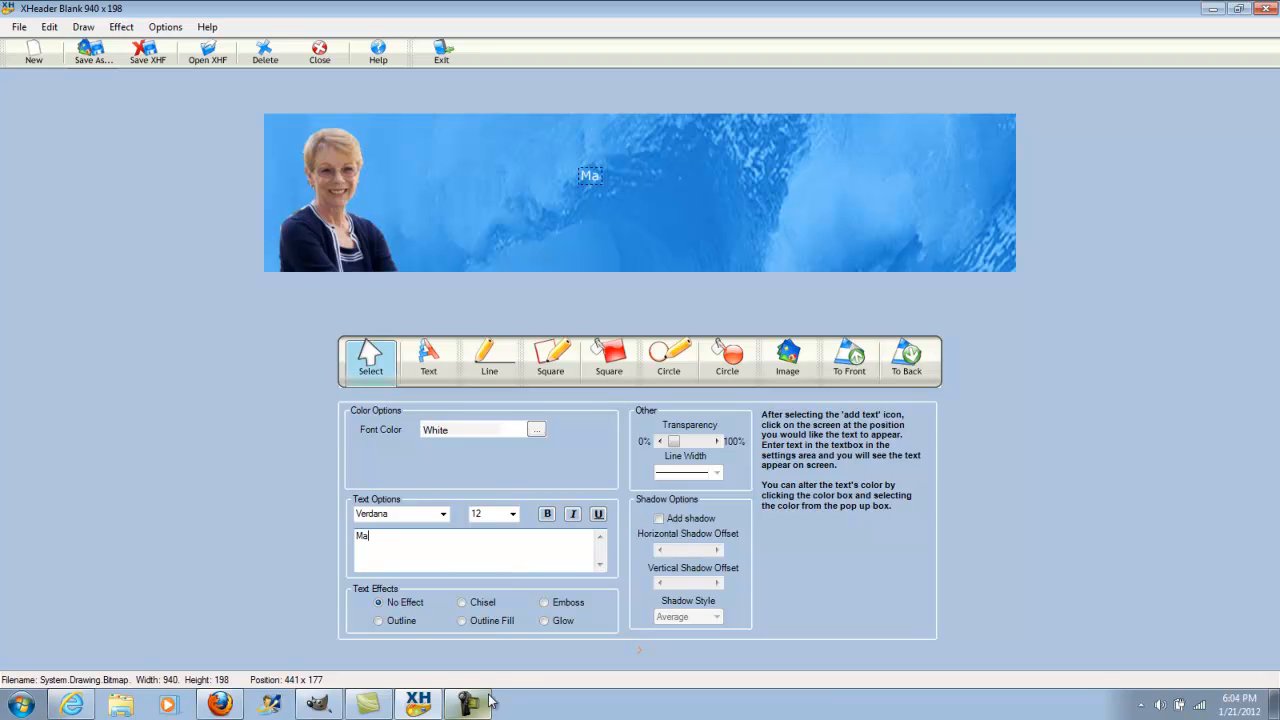
pyautogui.write('g')
pyautogui.press('BackSpace')
pyautogui.press('BackSpace')
pyautogui.press('BackSpace')
pyautogui.press('BackSpace')
pyautogui.press('BackSpace')
pyautogui.press('BackSpace')
pyautogui.write('Network Marketing')
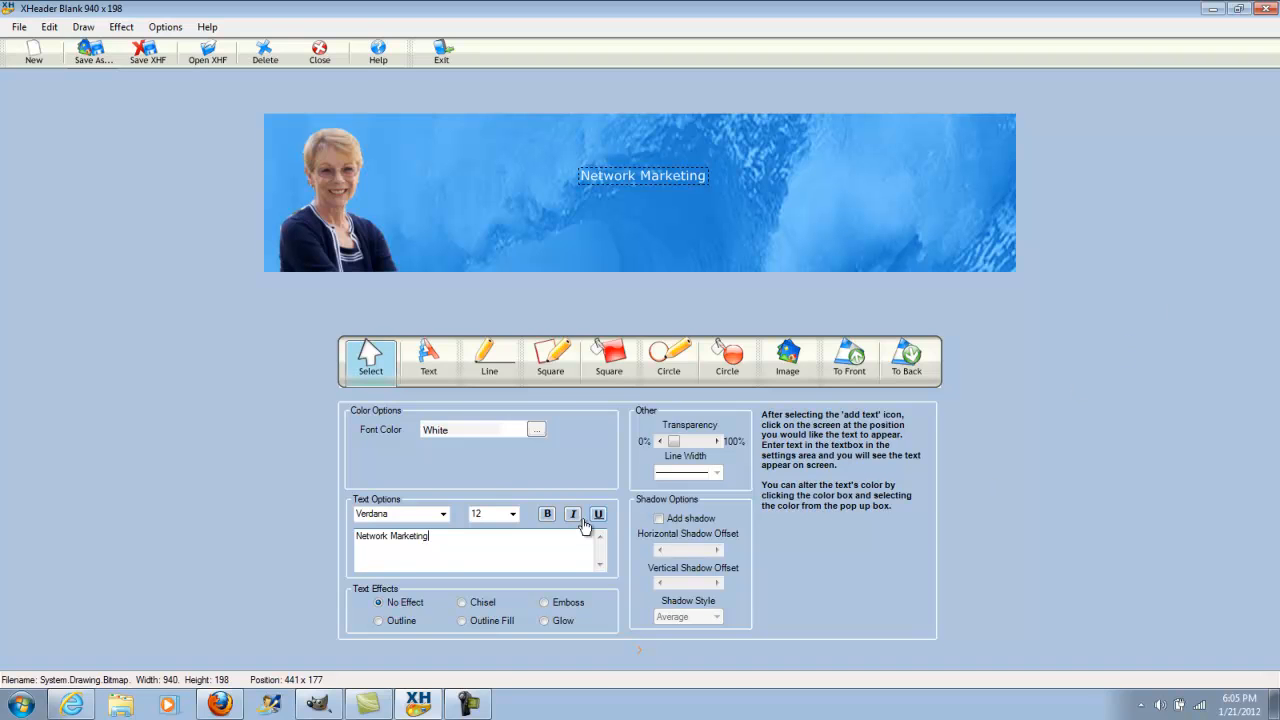
# Set the "Network Marketing" text to Viner Hand ITC at size 36 and move it to the header's upper middle.
pyautogui.click(443, 514)
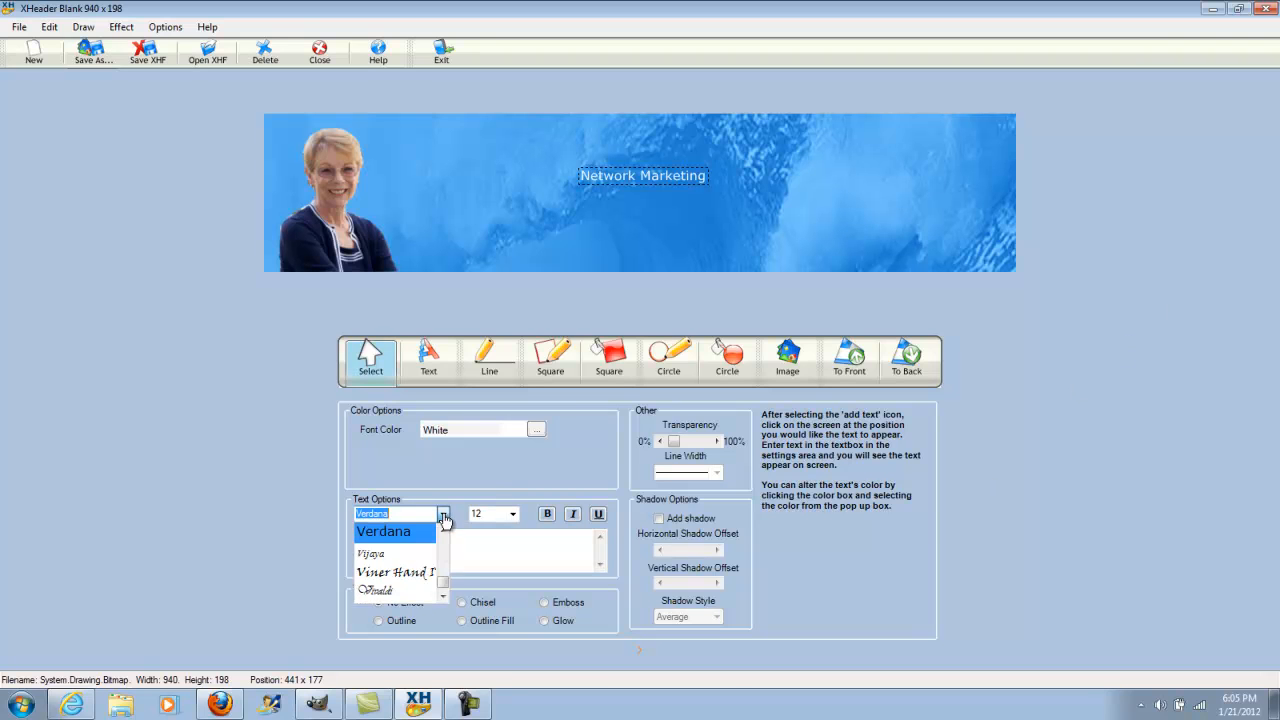
pyautogui.click(403, 573)
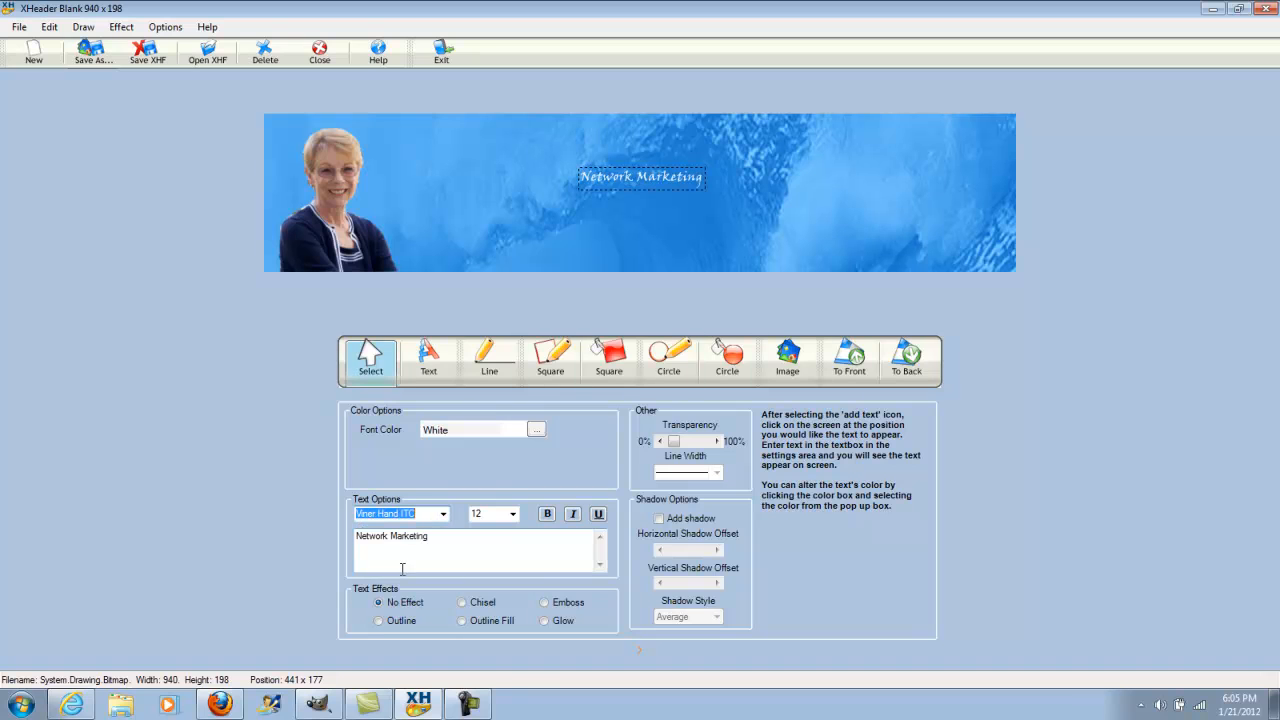
pyautogui.click(511, 514)
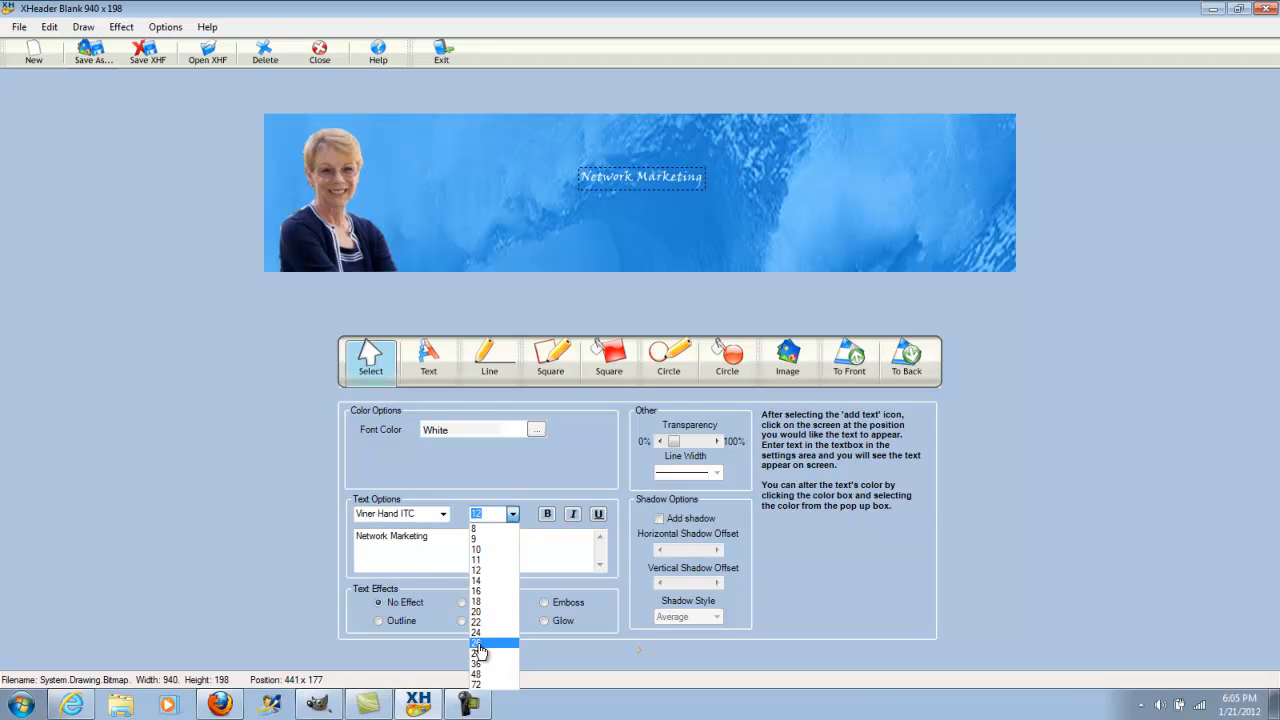
pyautogui.click(478, 653)
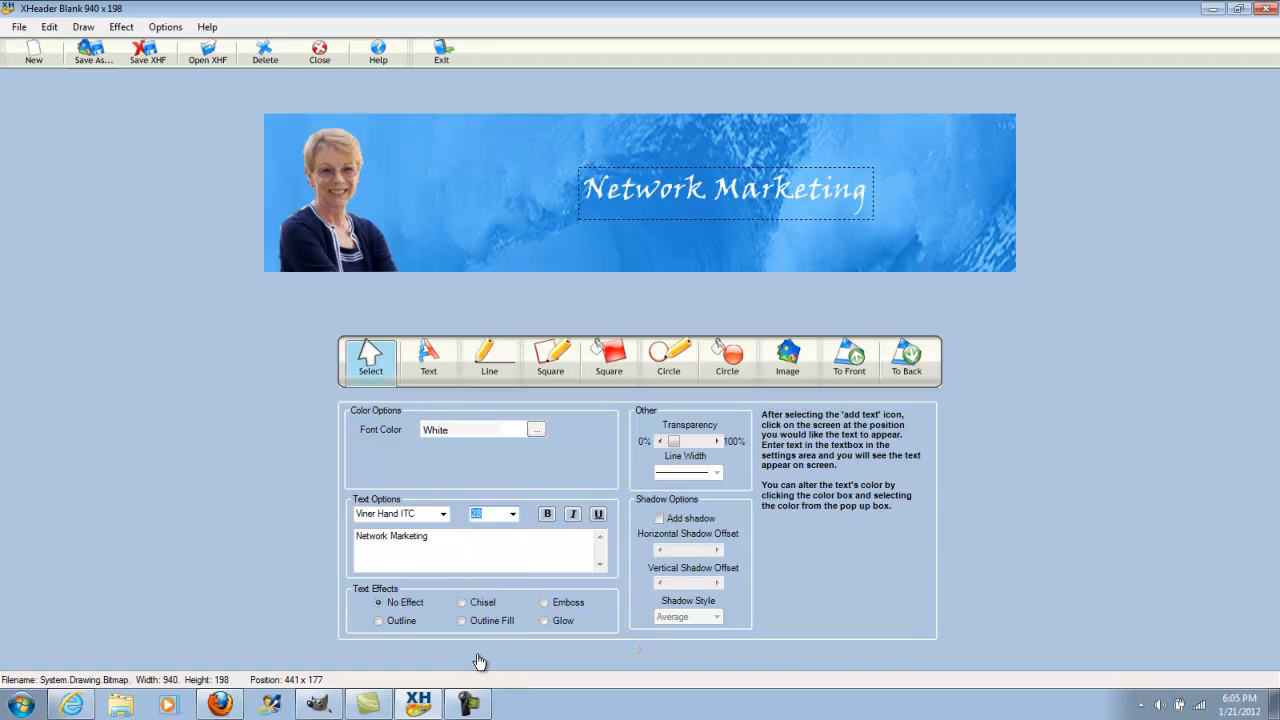
pyautogui.click(512, 514)
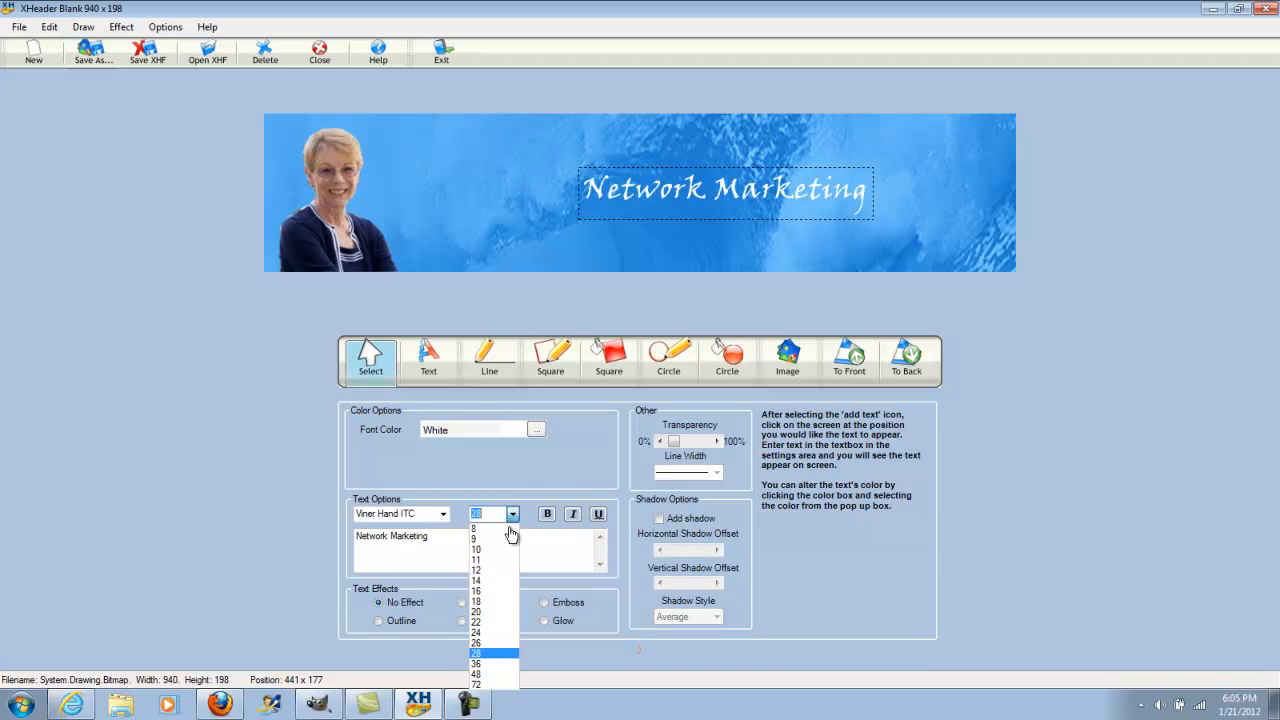
pyautogui.click(478, 663)
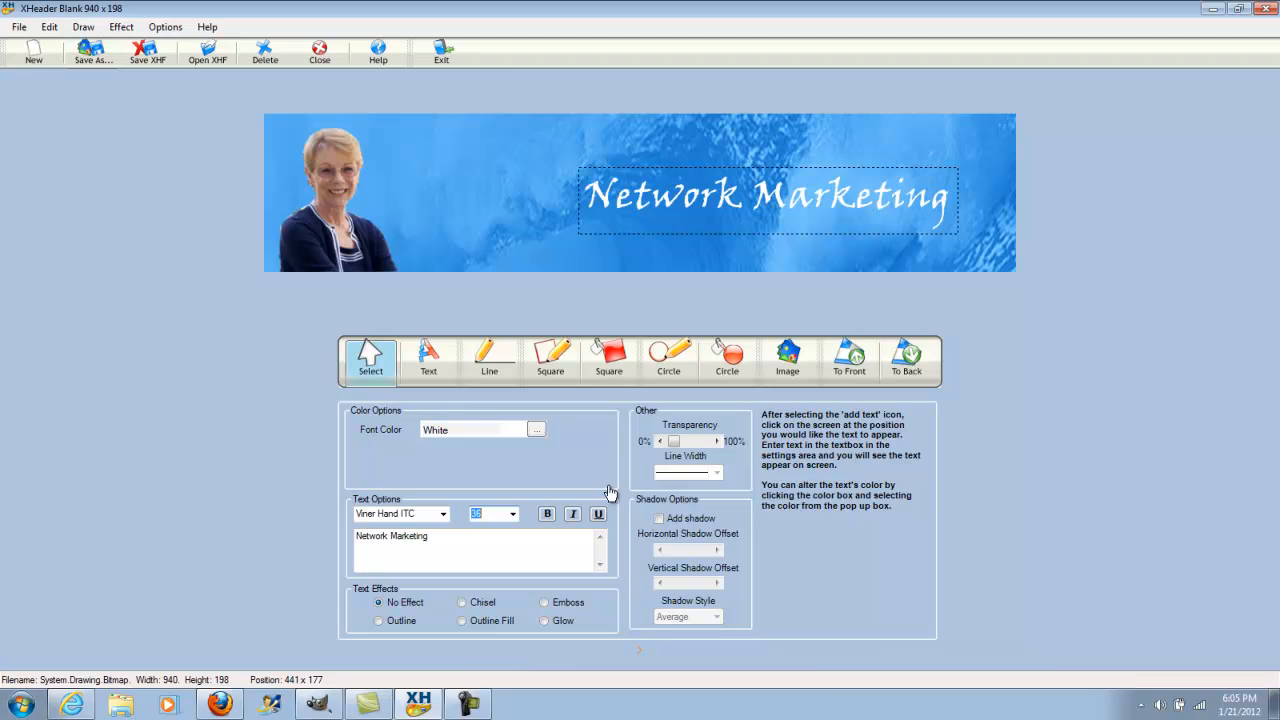
pyautogui.moveTo(707, 207); pyautogui.dragTo(590, 159)
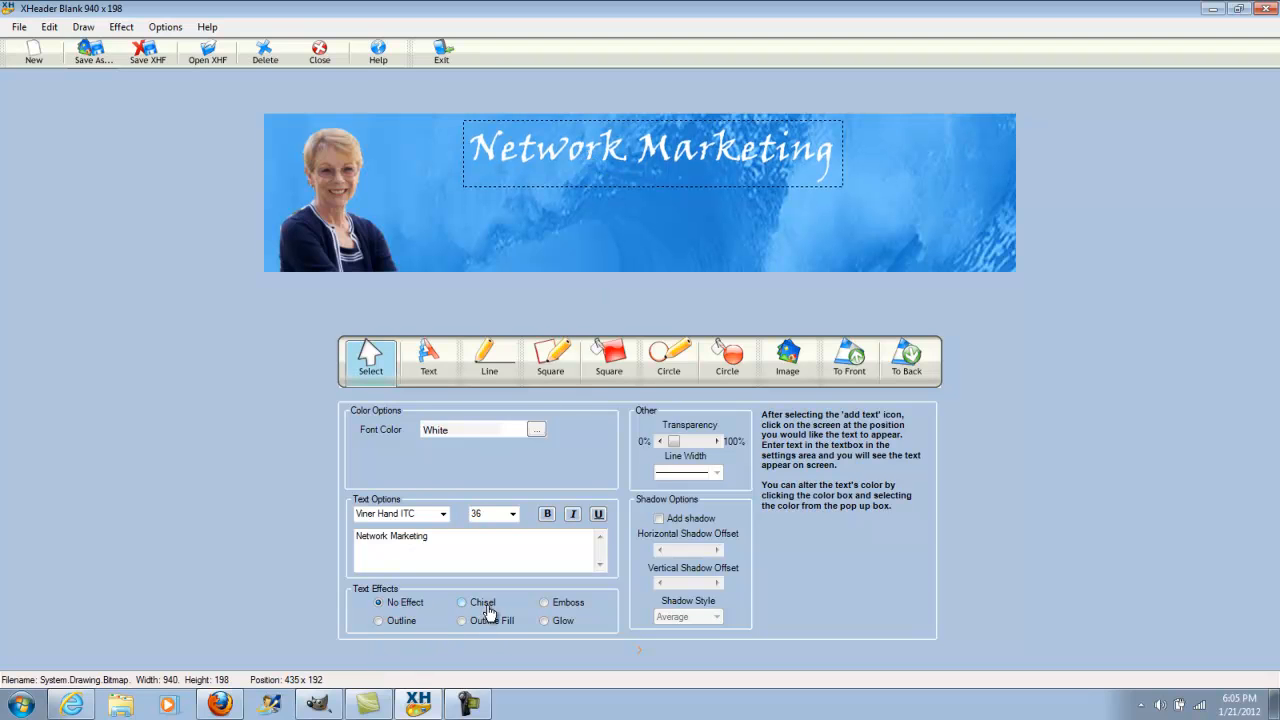
# Apply a Glow effect in Violet to the "Network Marketing" title and deselect it.
pyautogui.click(543, 622)
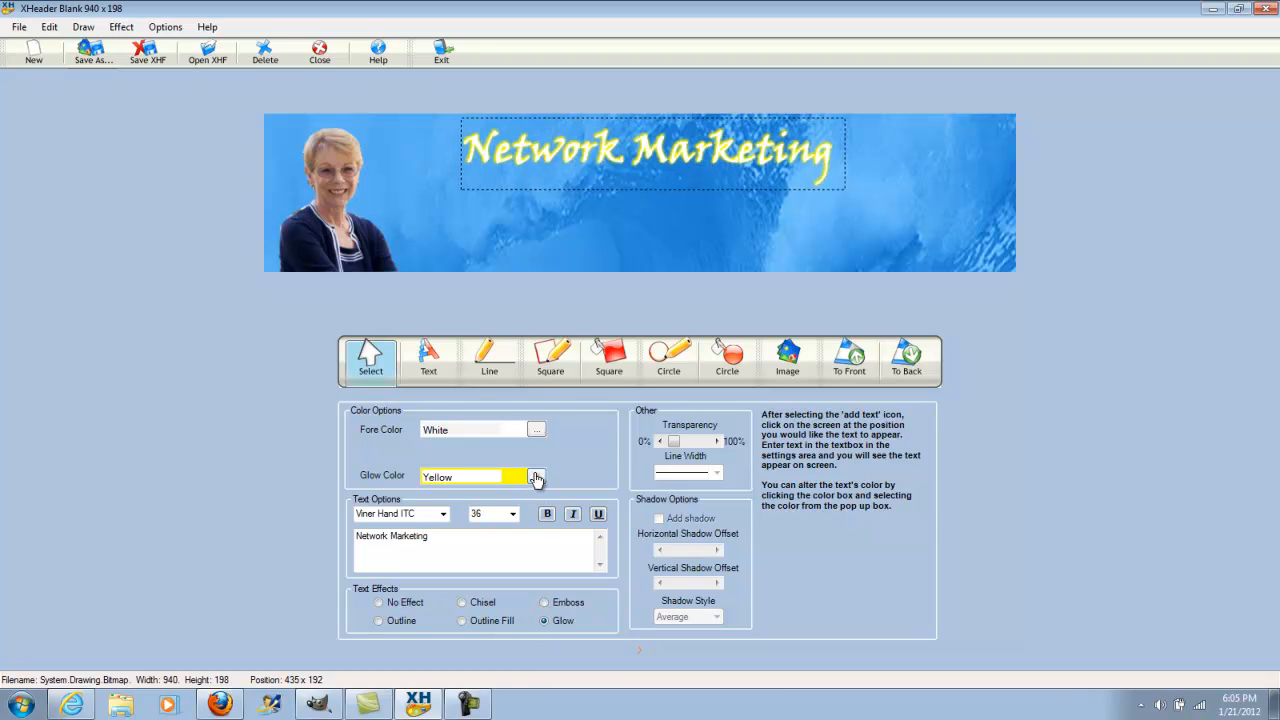
pyautogui.click(535, 478)
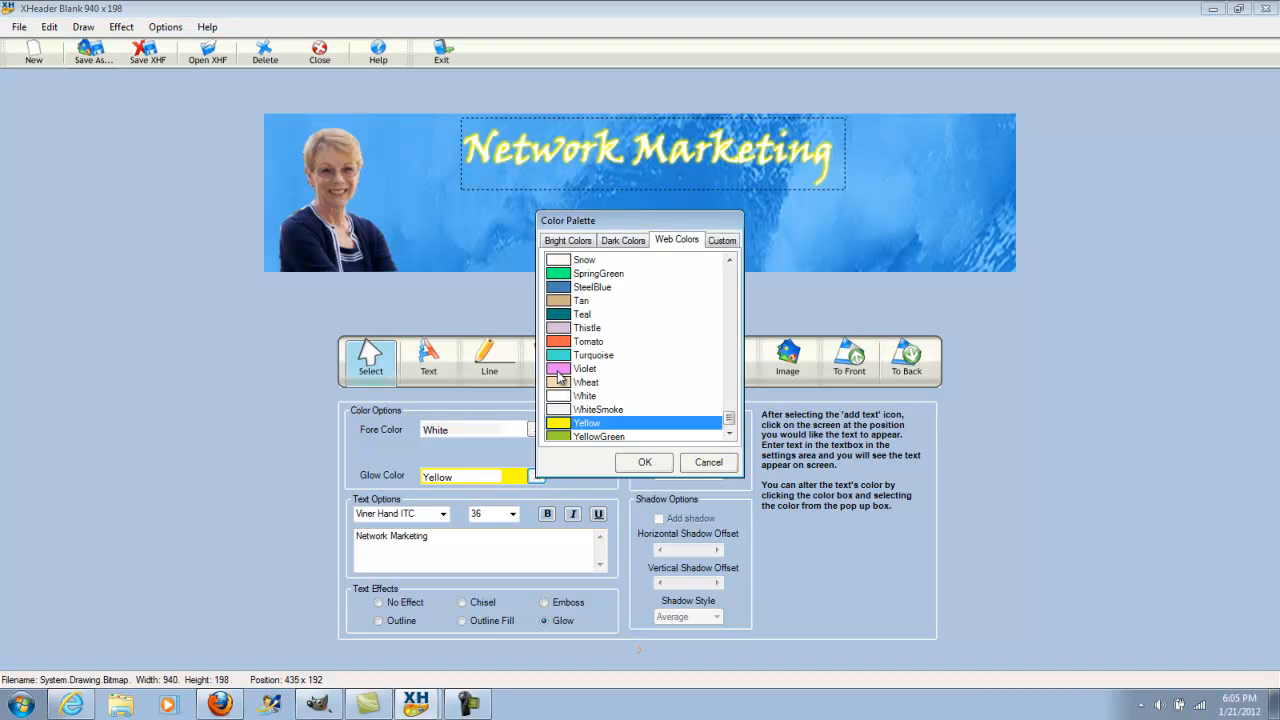
pyautogui.click(560, 372)
pyautogui.click(644, 462)
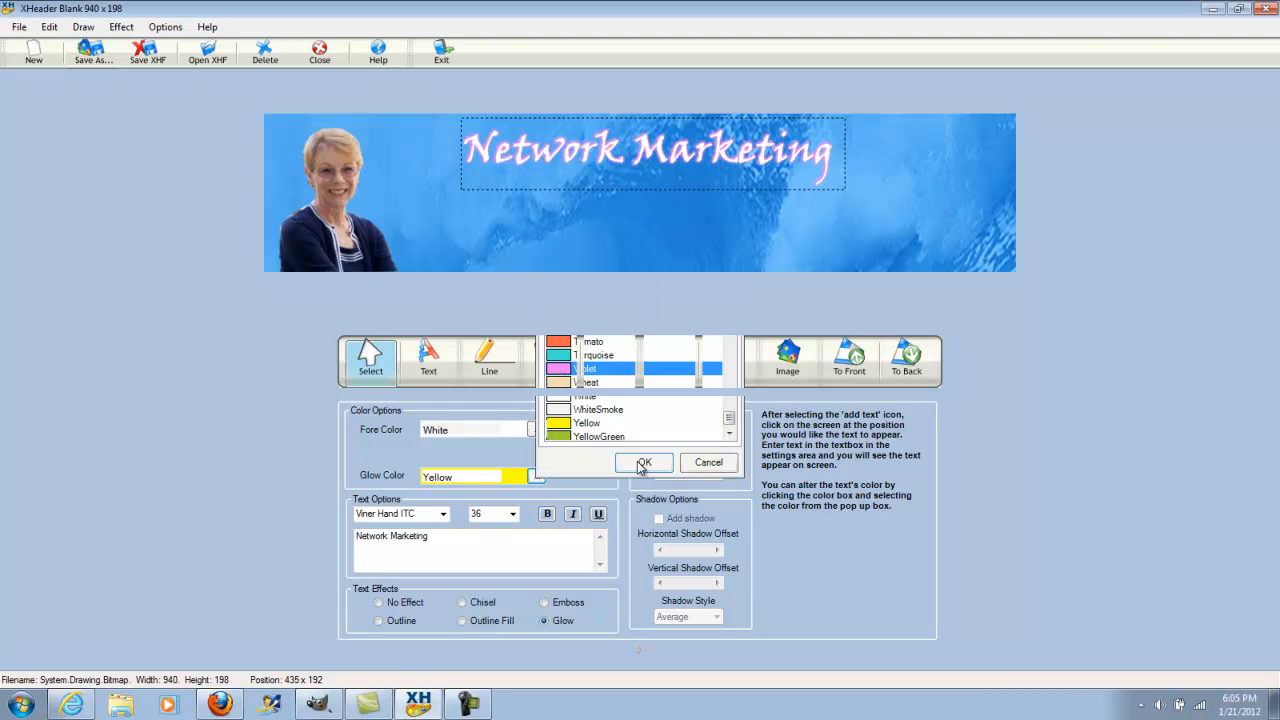
pyautogui.click(655, 232)
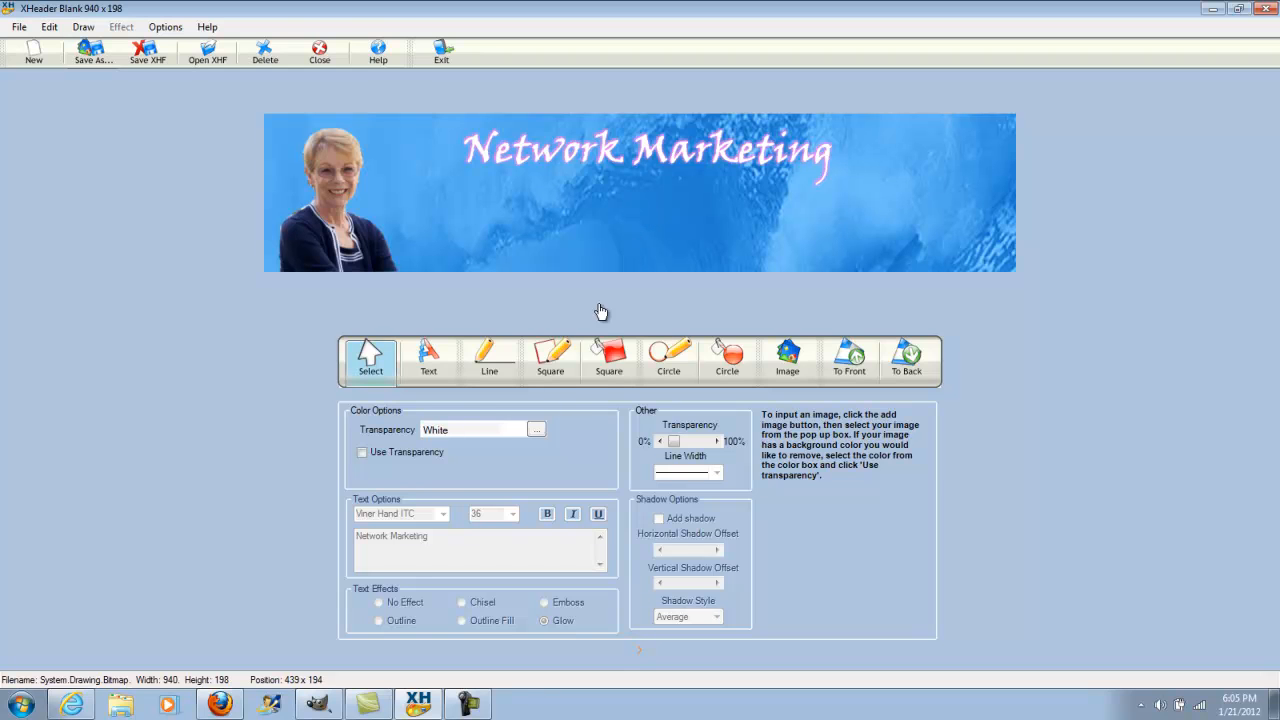
# Add a second text line reading "Excellence in the Making" and place it directly beneath the title.
pyautogui.click(430, 368)
pyautogui.click(628, 196)
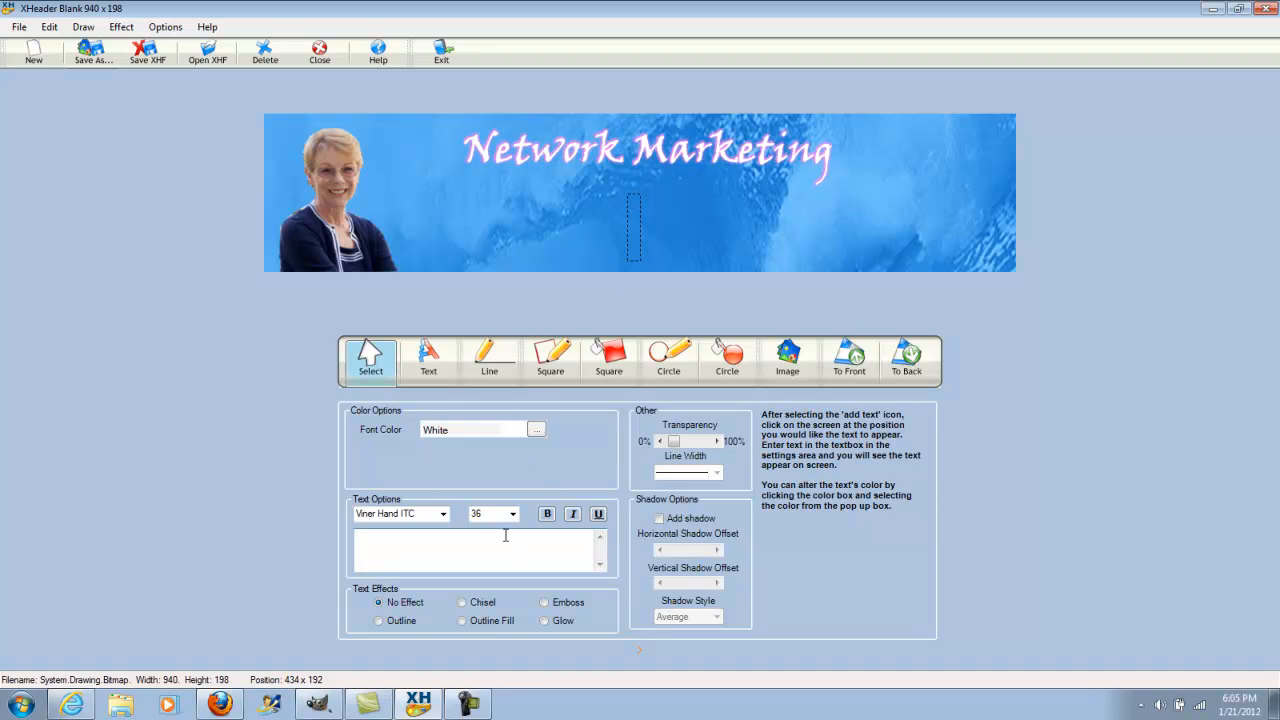
pyautogui.write('Excellence in the ')
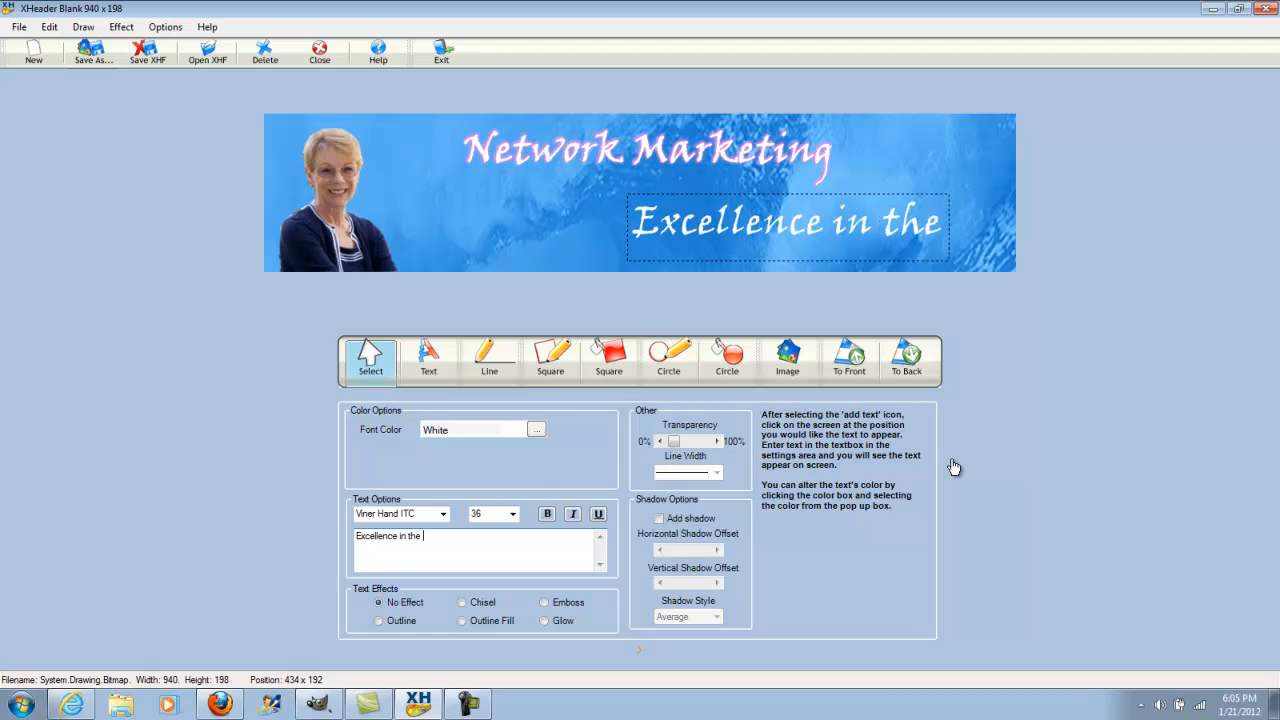
pyautogui.write('Making')
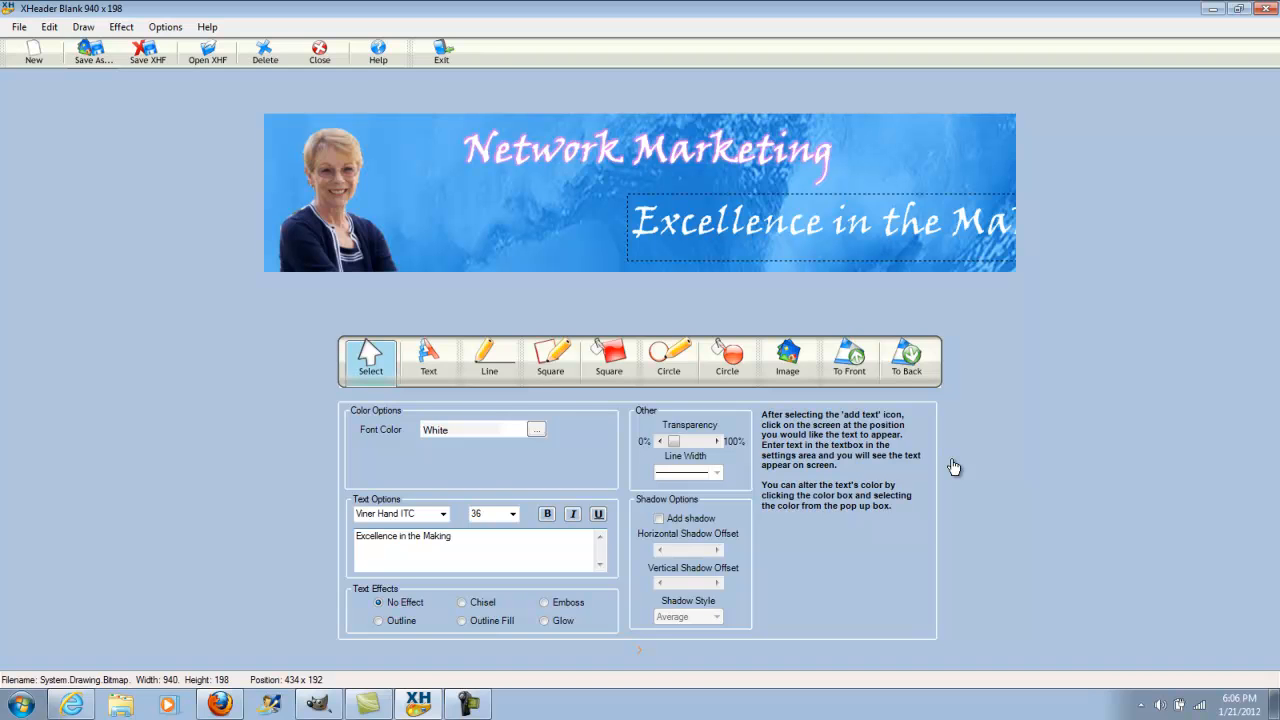
pyautogui.moveTo(810, 232); pyautogui.dragTo(614, 220)
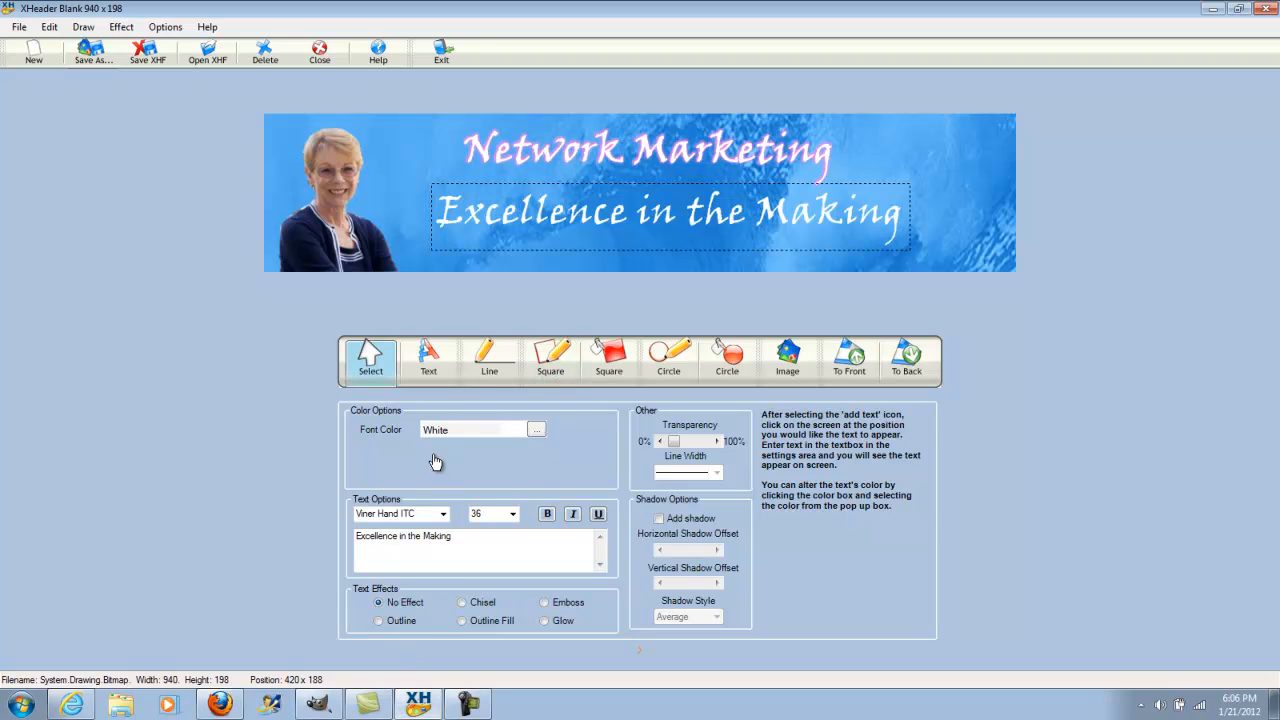
# Change the "Excellence in the Making" line to Vrinda at size 22 and center it beneath the title.
pyautogui.click(443, 515)
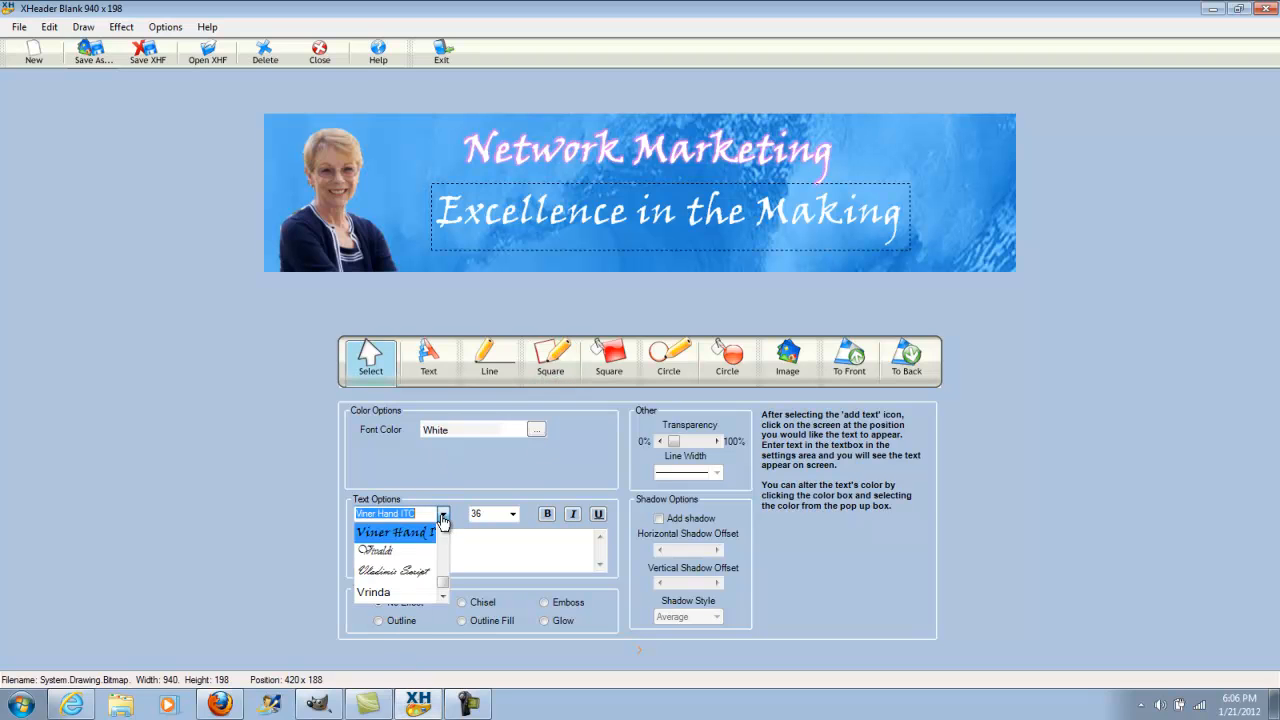
pyautogui.click(375, 596)
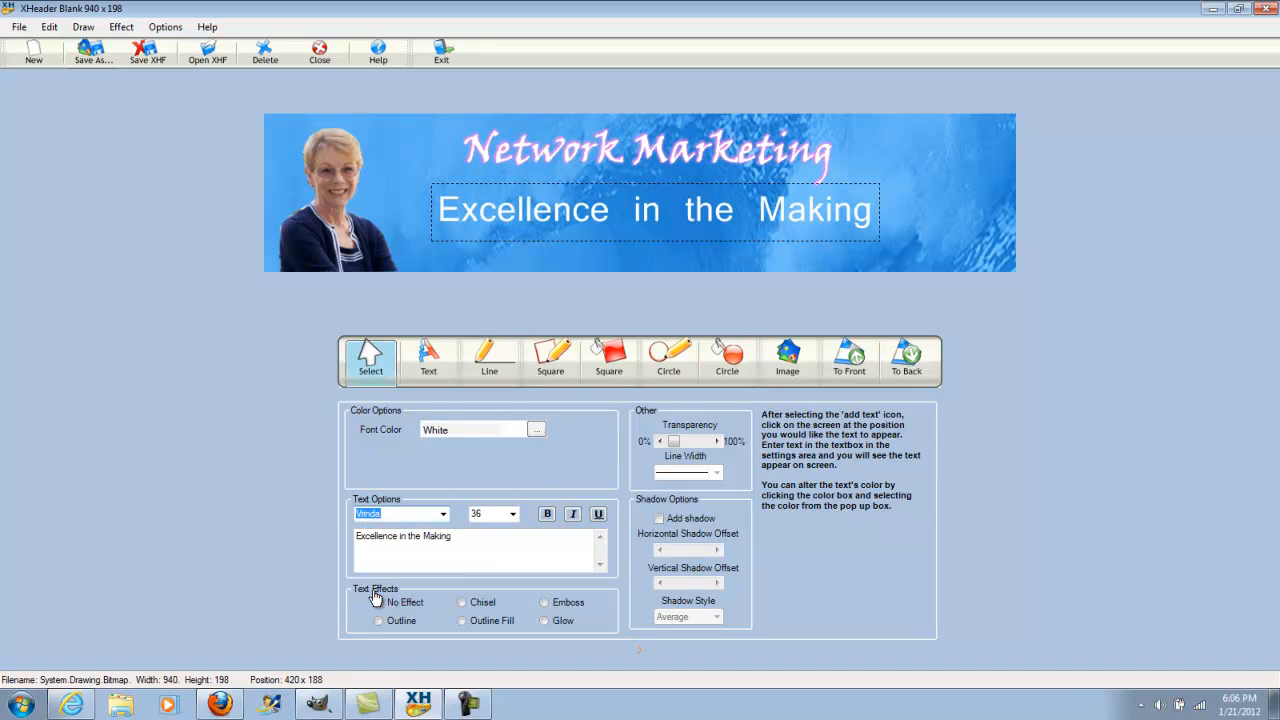
pyautogui.click(513, 515)
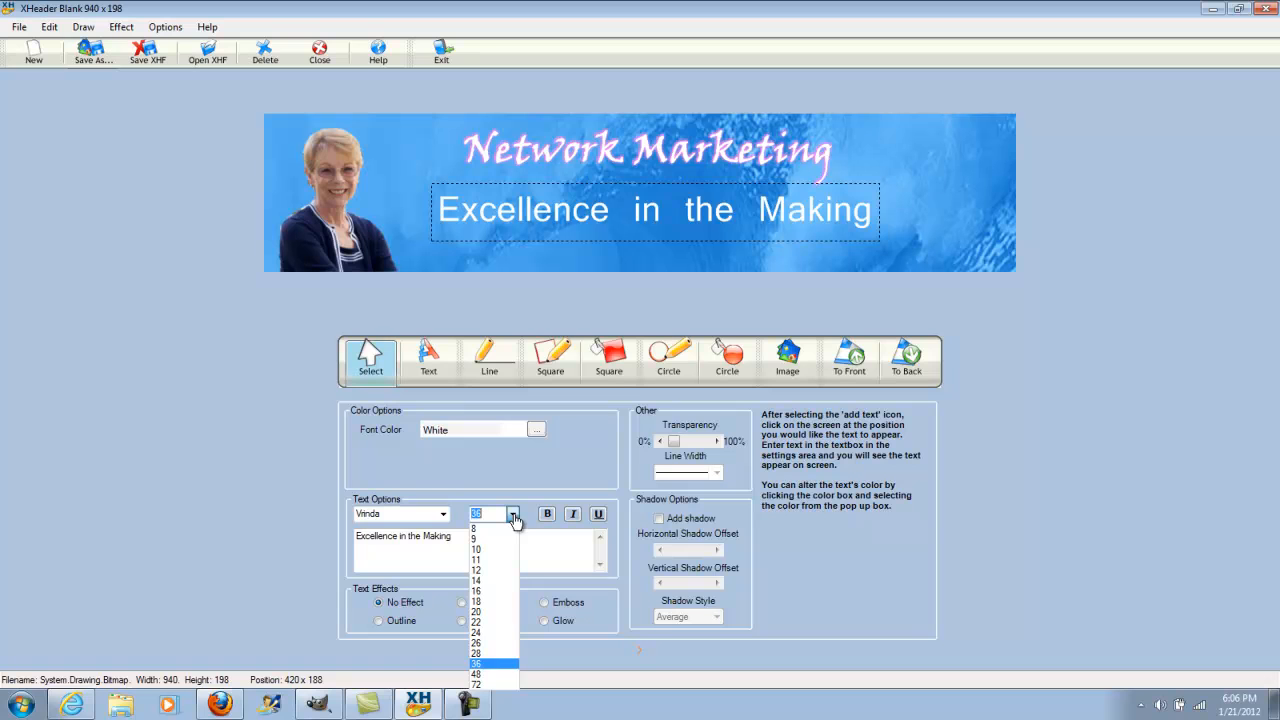
pyautogui.click(477, 622)
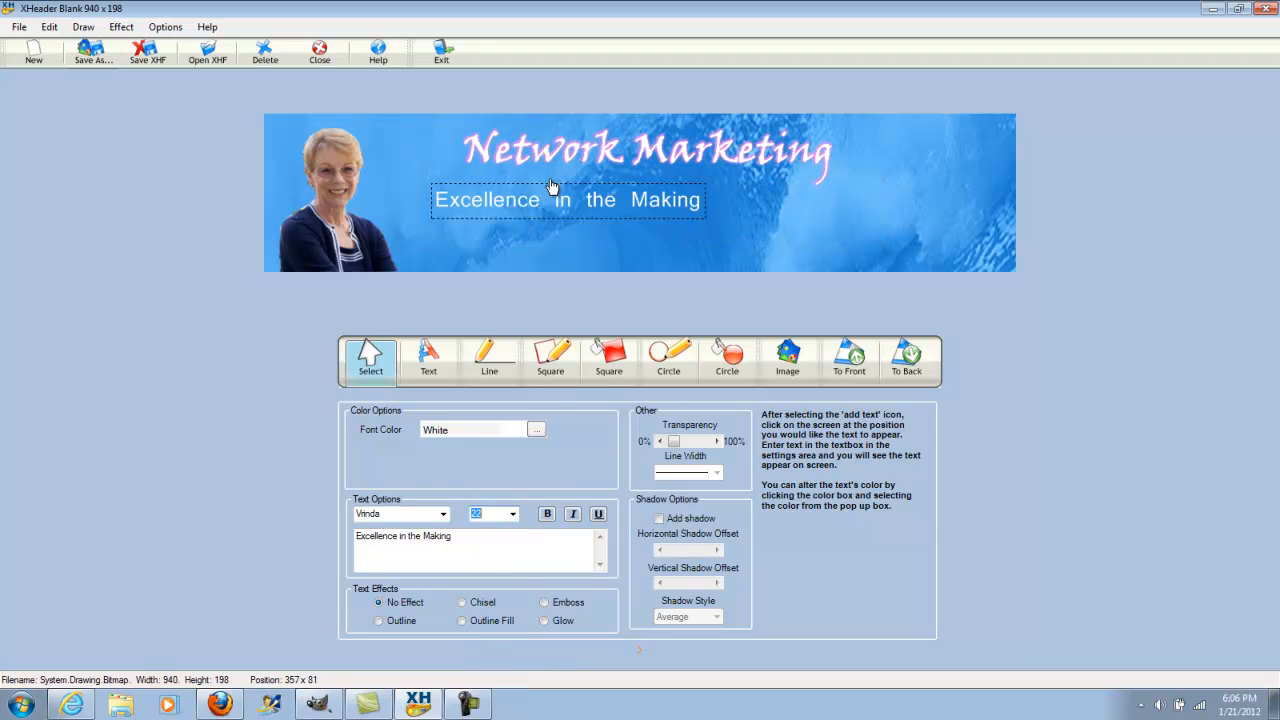
pyautogui.moveTo(562, 202); pyautogui.dragTo(638, 206)
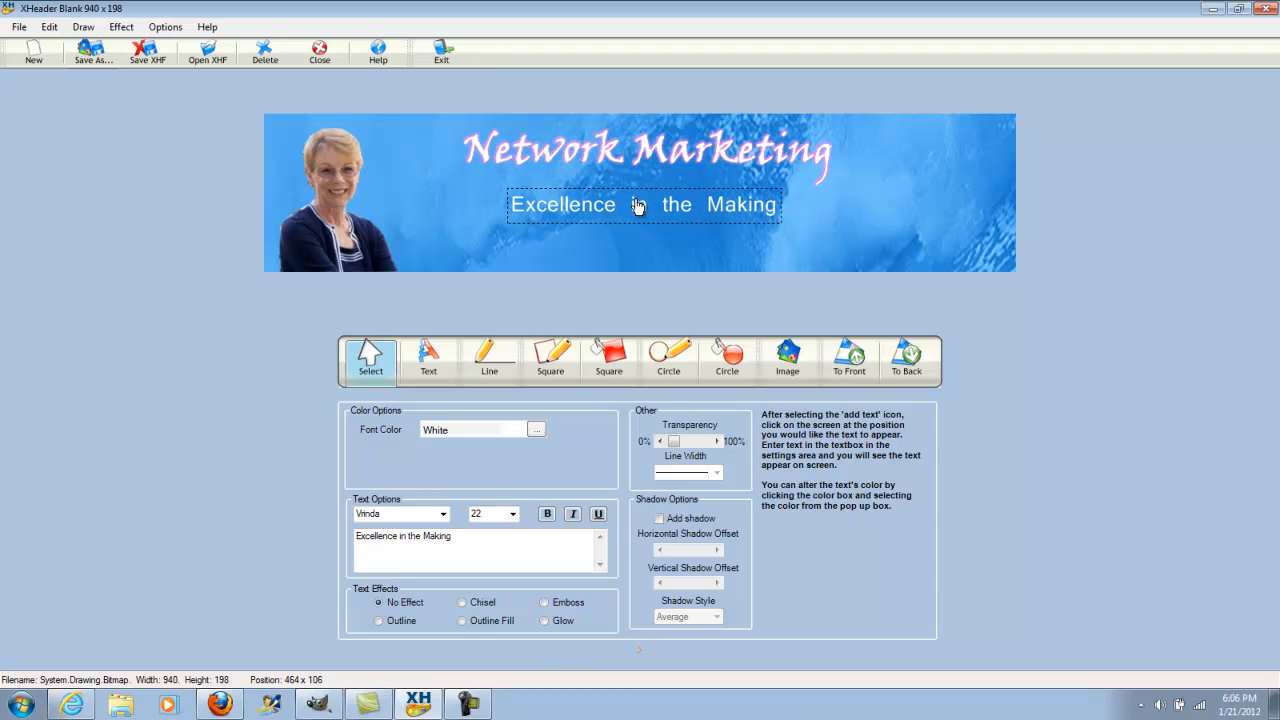
# Apply a Glow effect in Violet to the "Excellence in the Making" tagline.
pyautogui.click(545, 622)
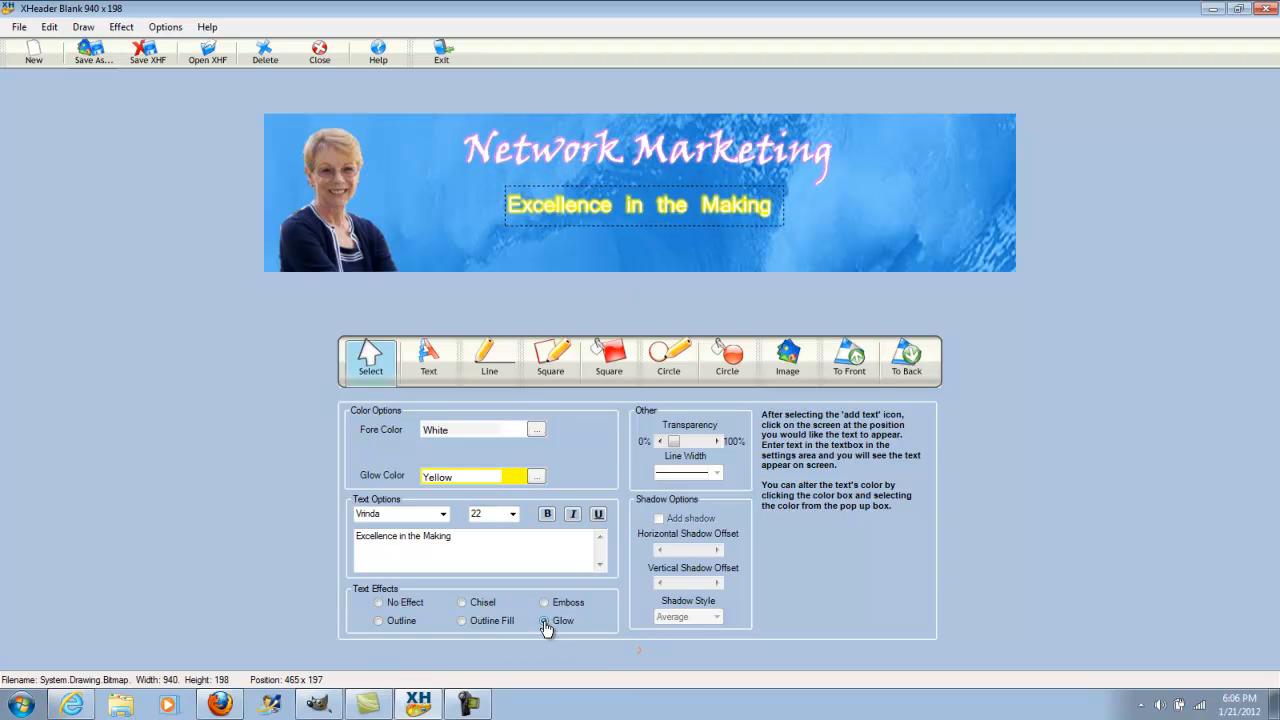
pyautogui.click(536, 477)
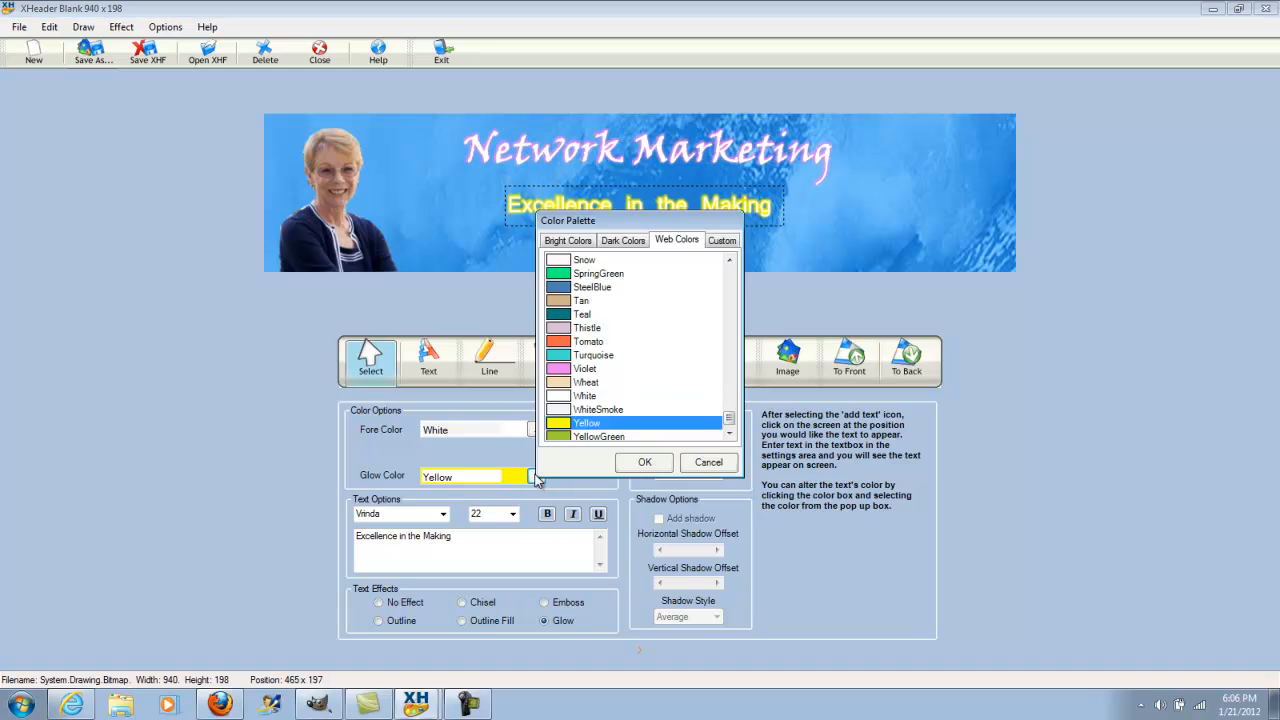
pyautogui.click(560, 370)
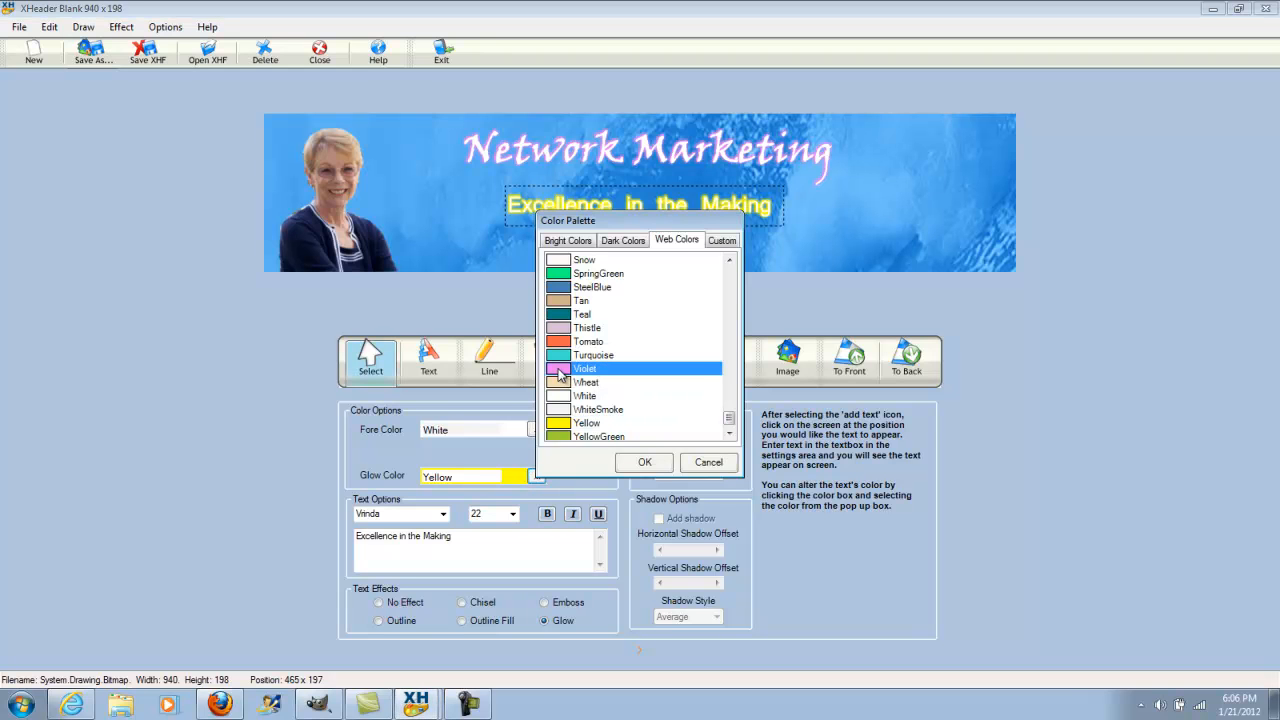
pyautogui.click(645, 462)
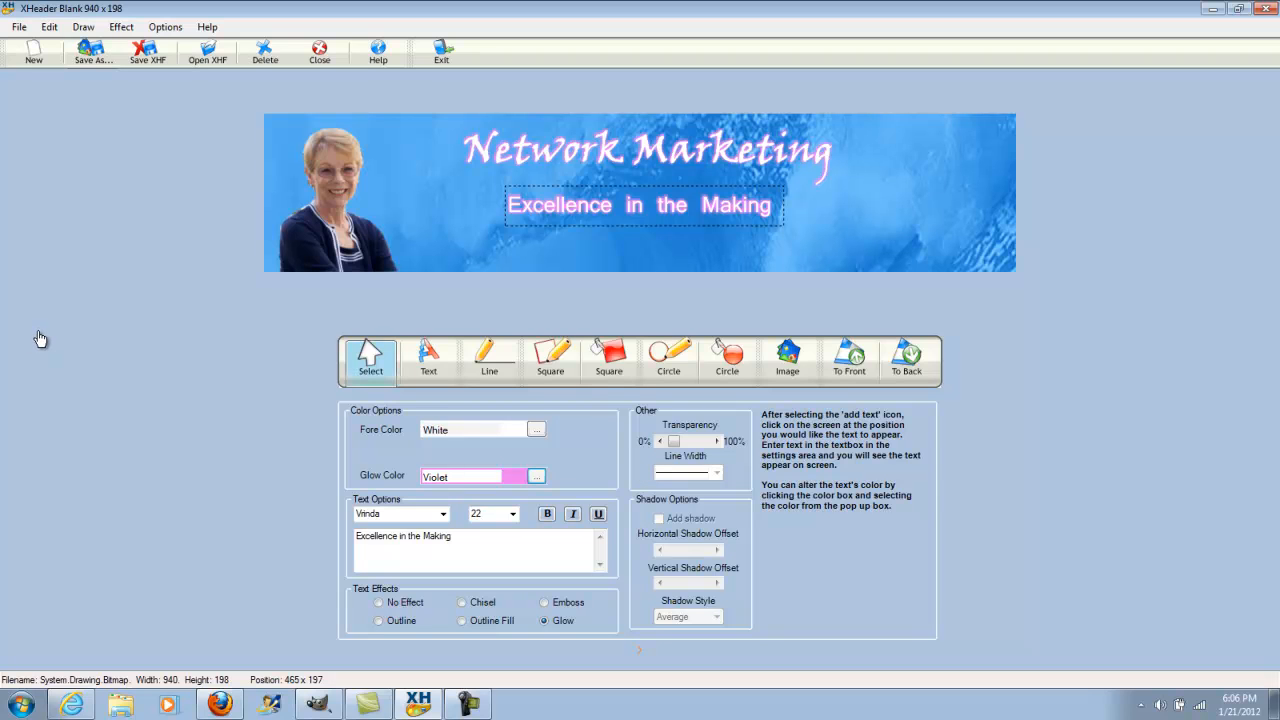
# Save the header as a Superb-quality JPG named "Header sample5 wave" in My Pictures, and minimize the XHeader window.
pyautogui.click(88, 58)
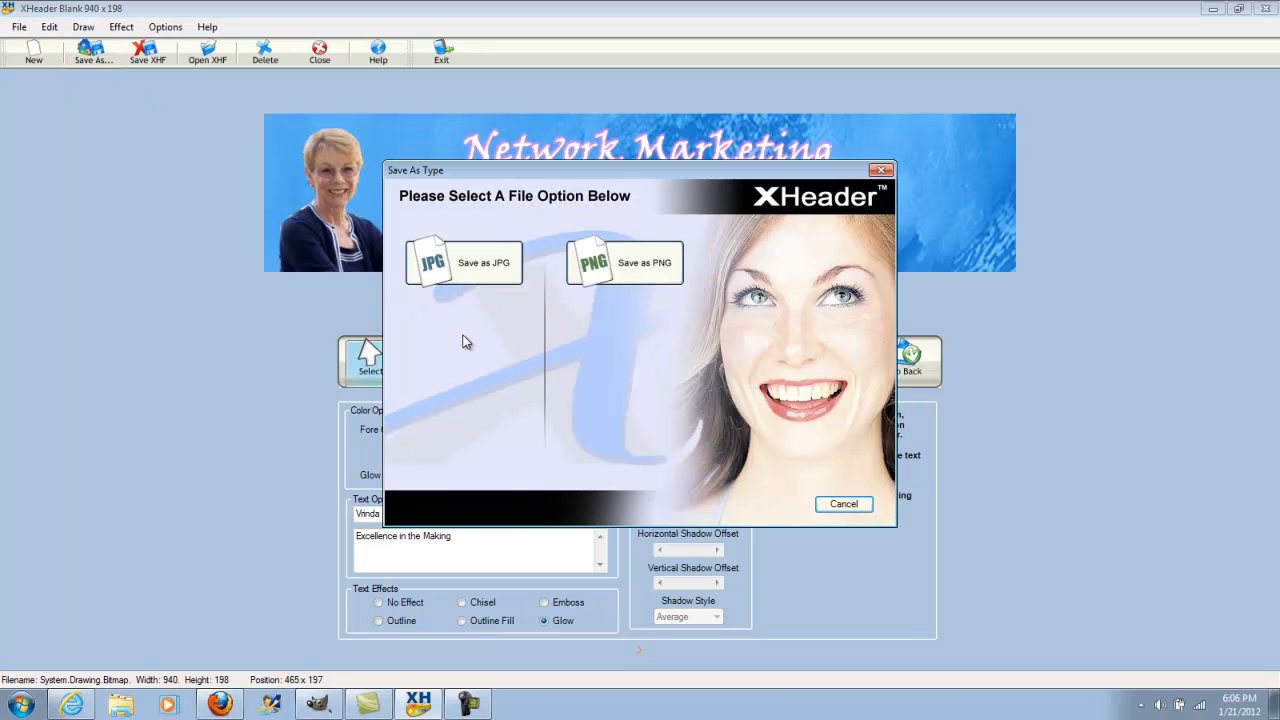
pyautogui.click(477, 268)
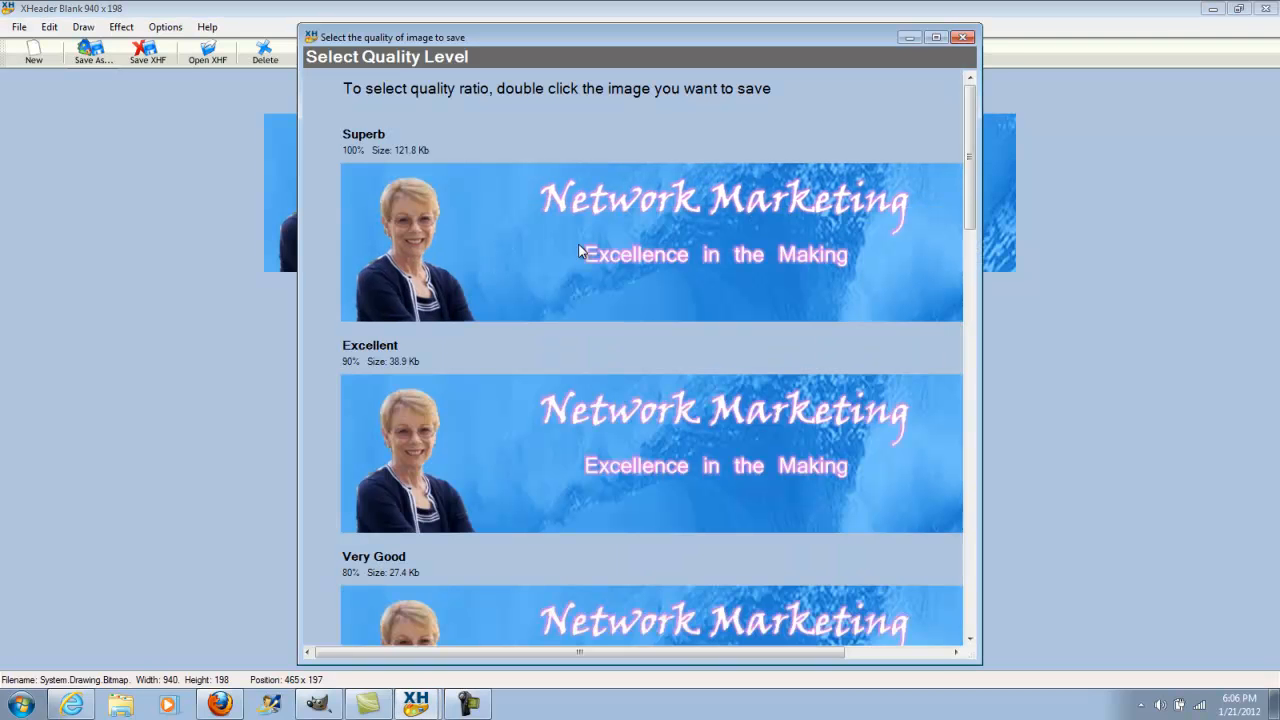
pyautogui.scroll(-4, 649, 366)
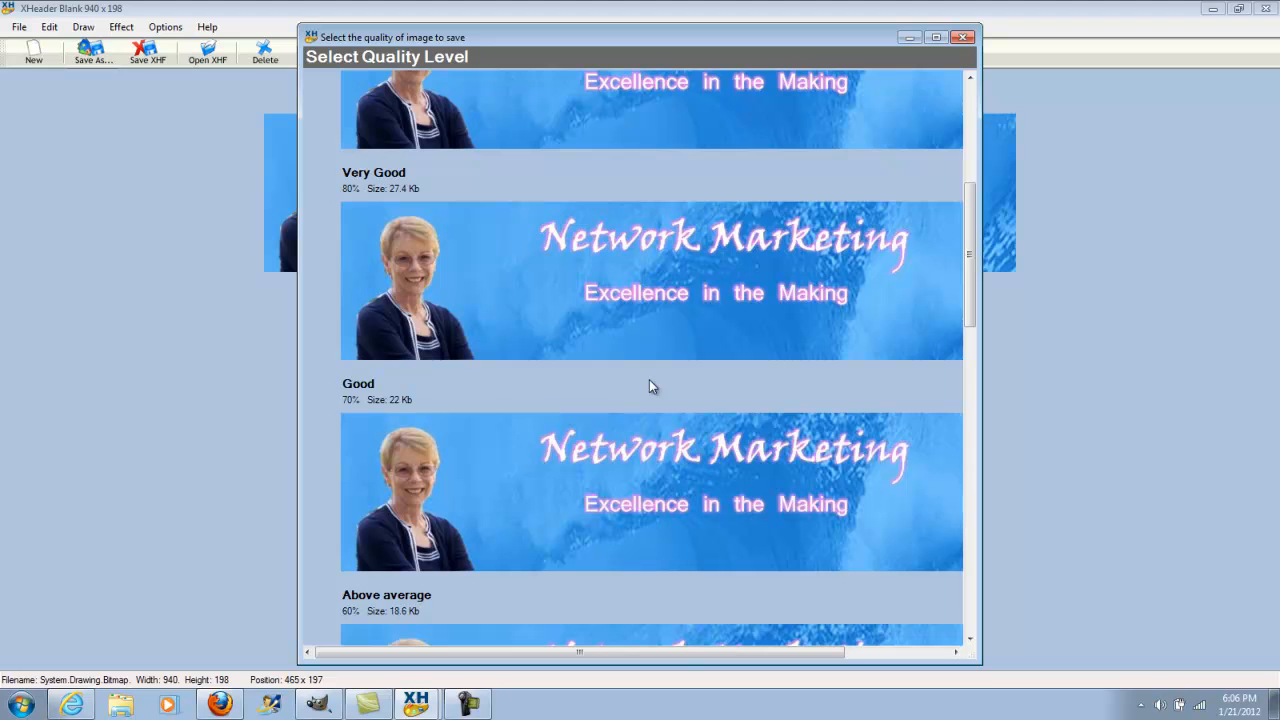
pyautogui.scroll(2, 588, 461)
pyautogui.scroll(4, 588, 456)
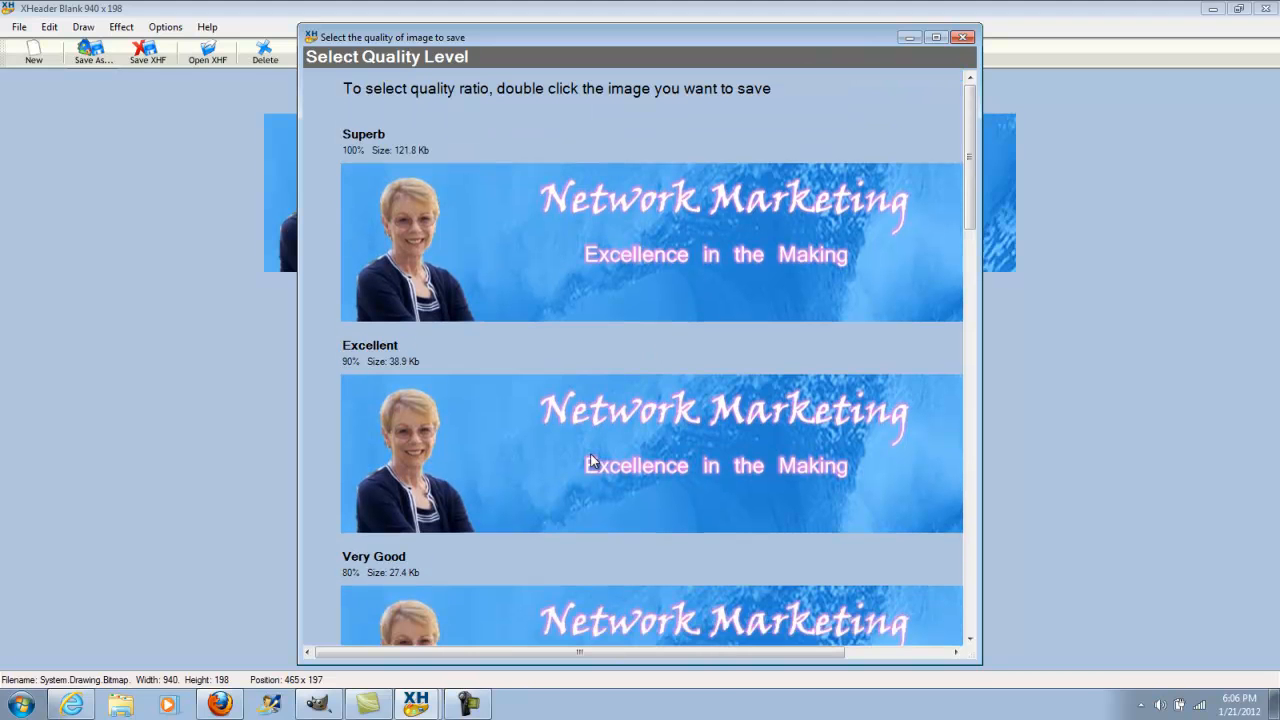
pyautogui.doubleClick(514, 243)
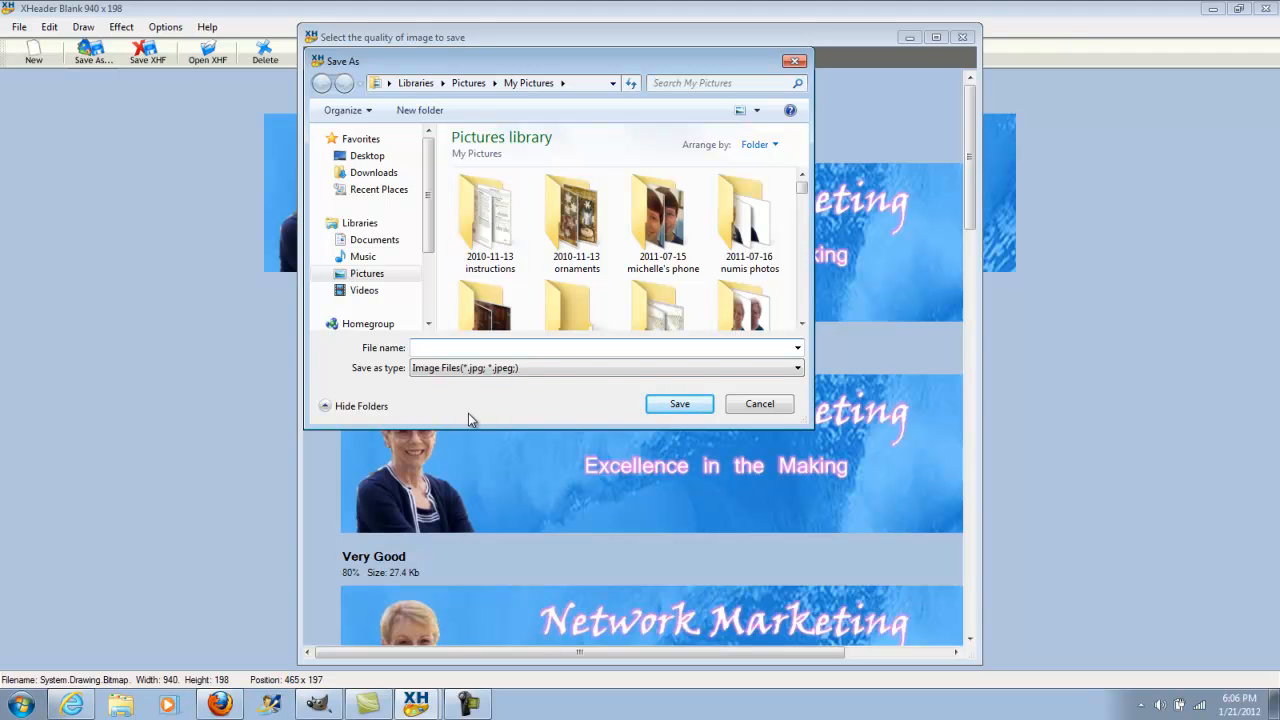
pyautogui.write('Header sample5')
pyautogui.click(678, 408)
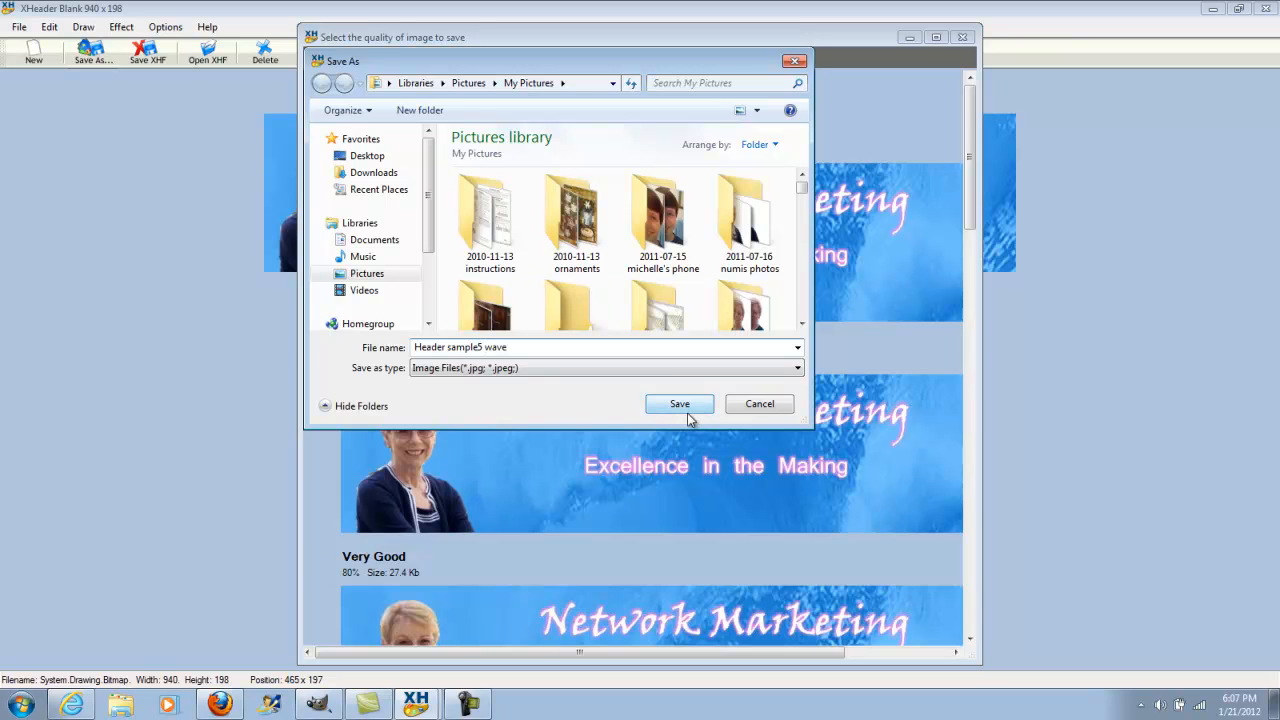
pyautogui.click(681, 407)
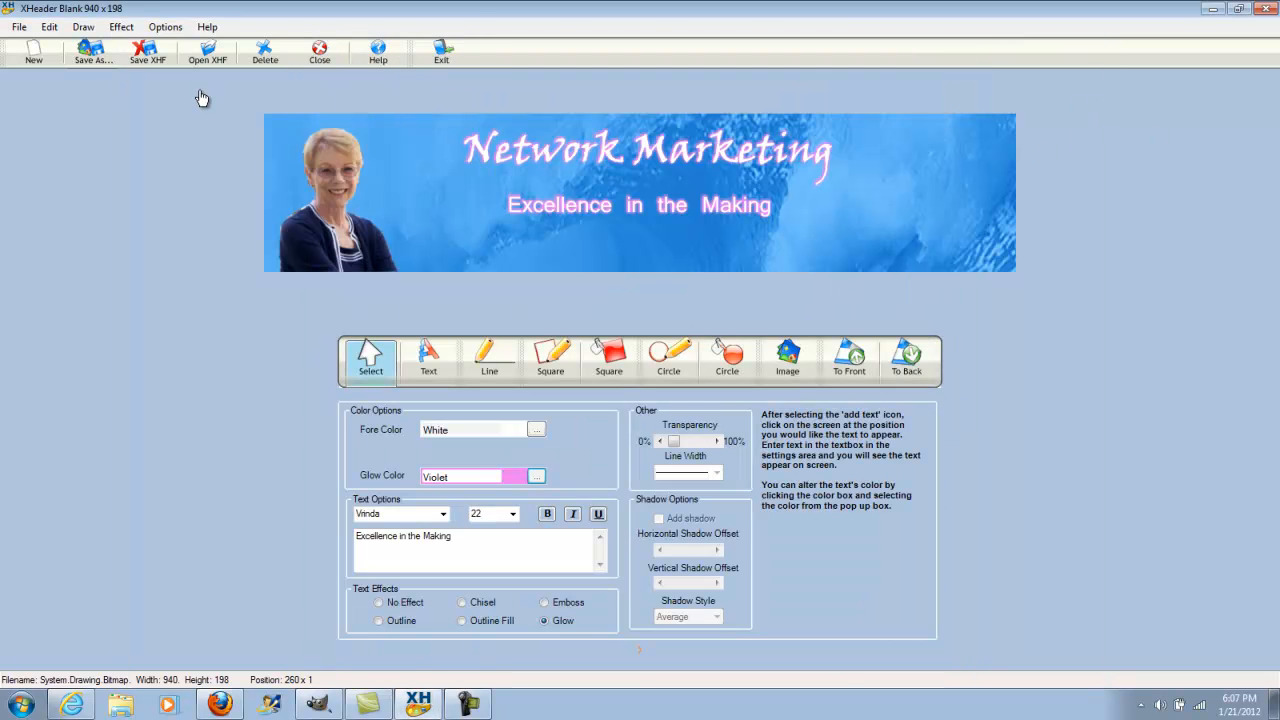
pyautogui.click(1212, 9)
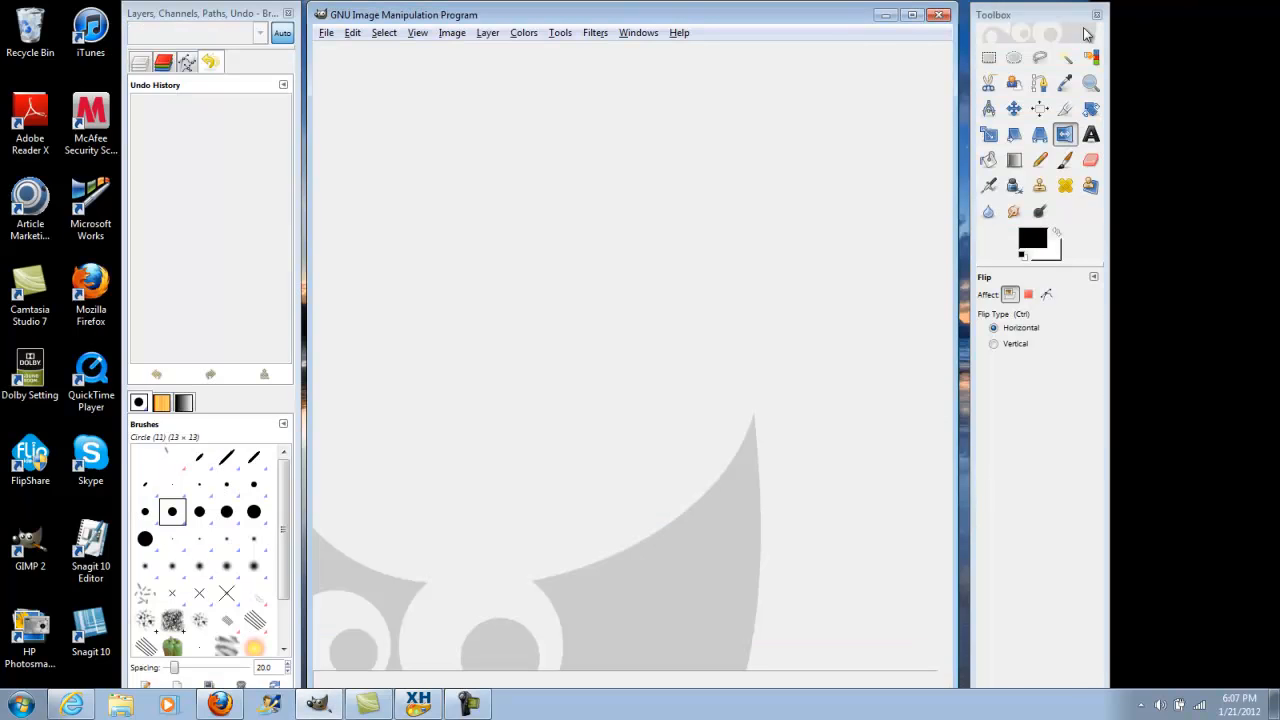
# Switch to Firefox and bring up the Upload Image section of the WordPress Custom Header page.
pyautogui.click(220, 704)
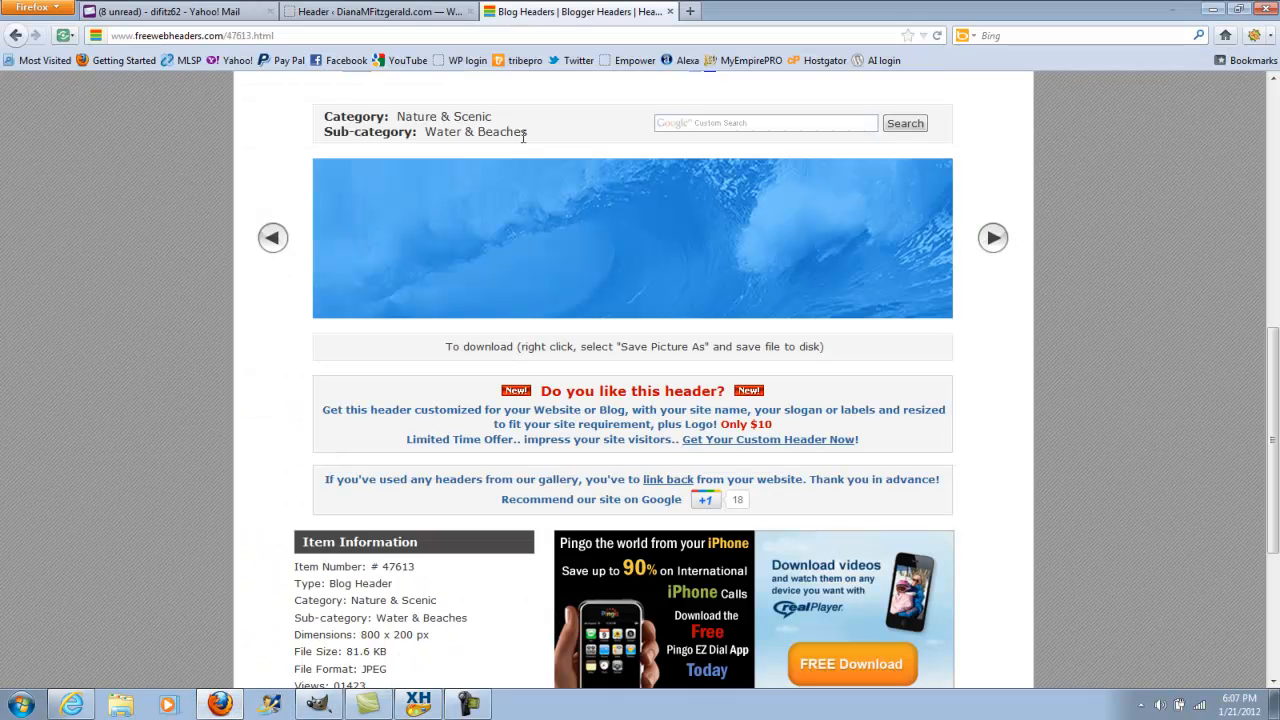
pyautogui.click(372, 14)
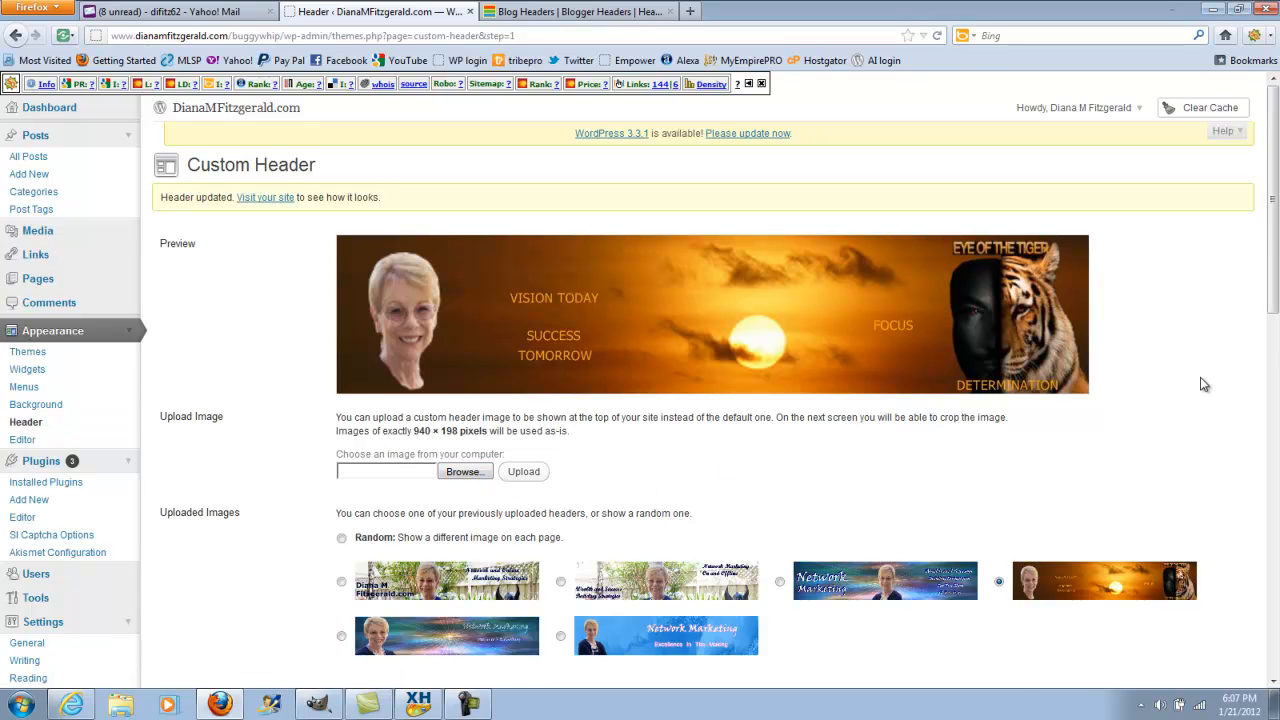
pyautogui.scroll(-2, 1203, 383)
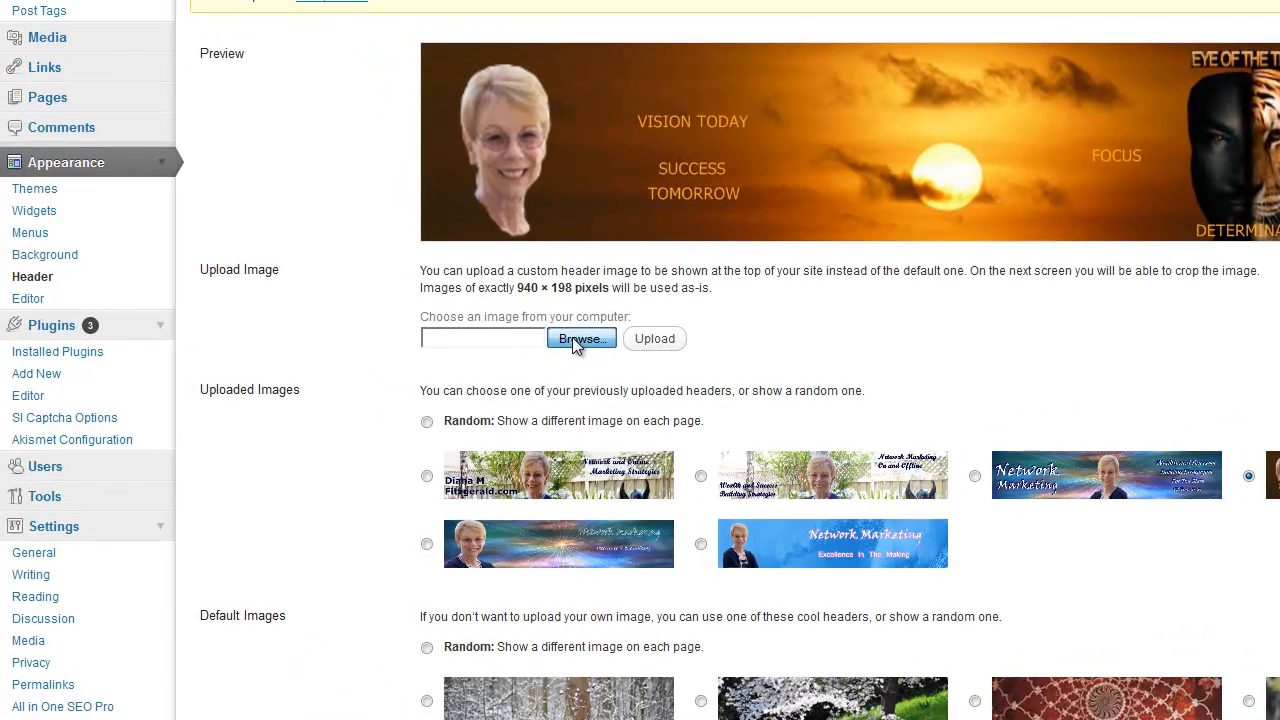
# Choose the "Header sample5 wave" picture from the Pictures library and upload it as the custom header image.
pyautogui.click(578, 339)
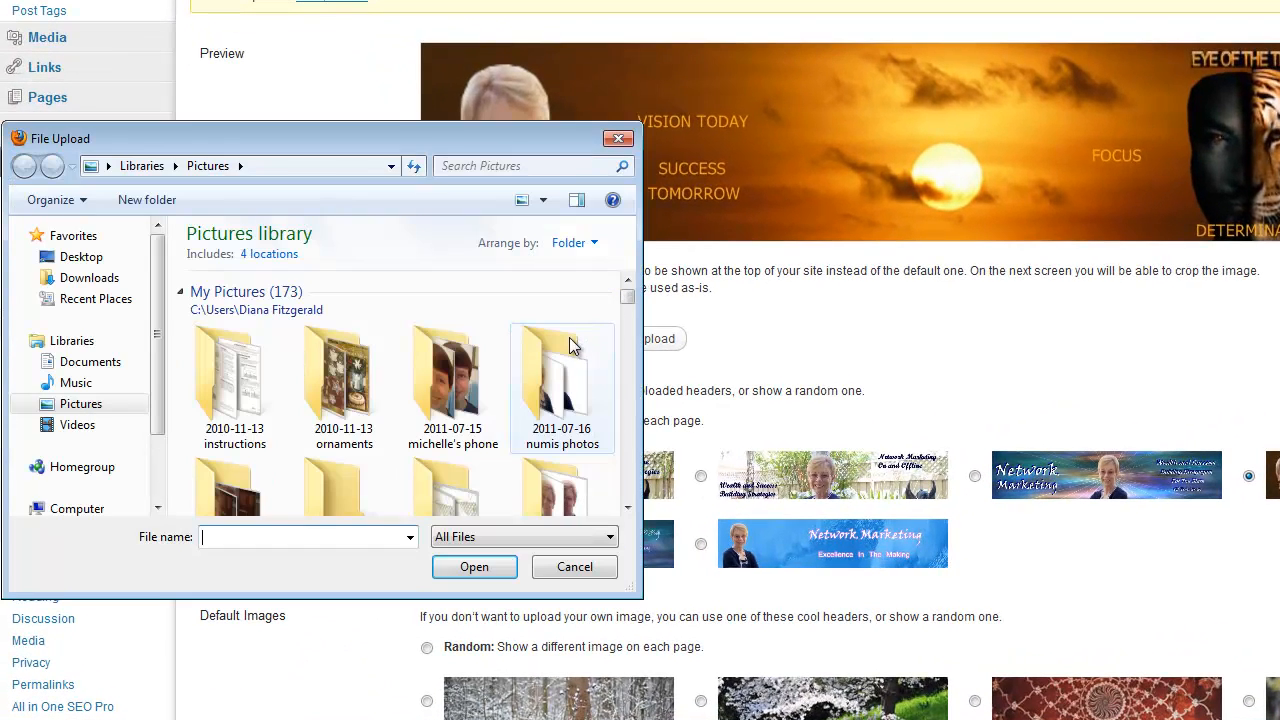
pyautogui.scroll(-10, 570, 362)
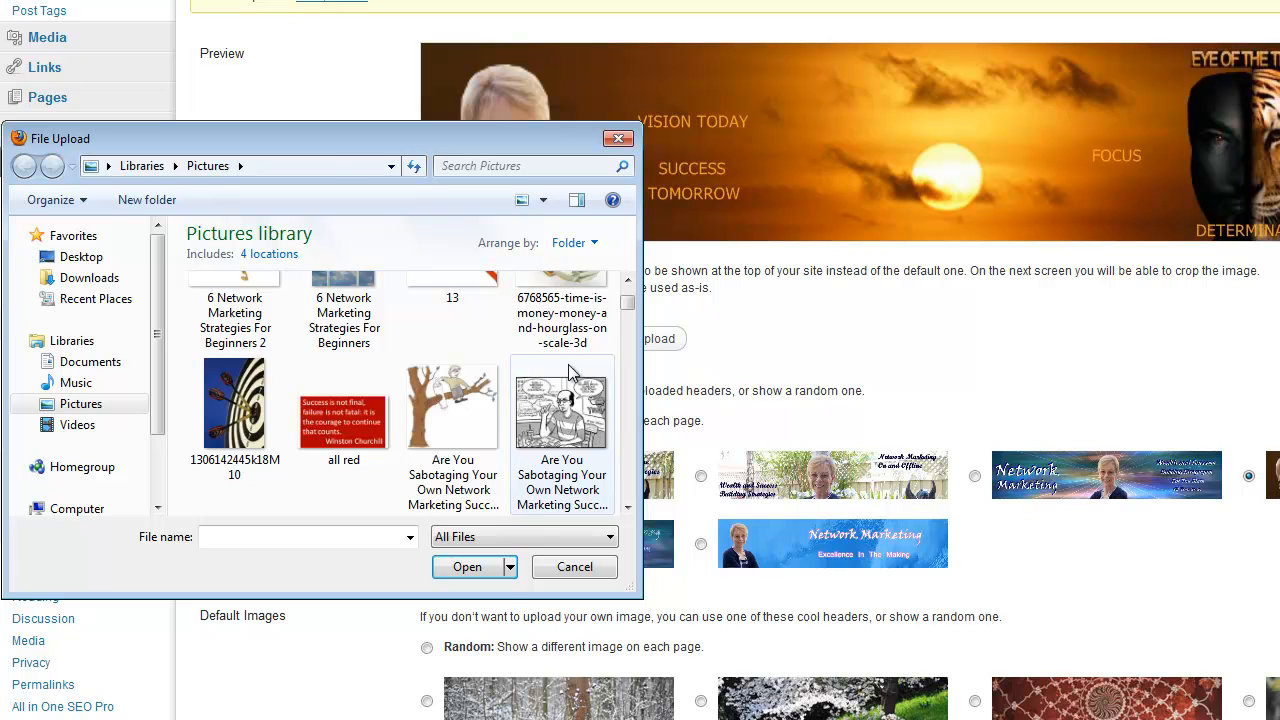
pyautogui.scroll(-8, 530, 408)
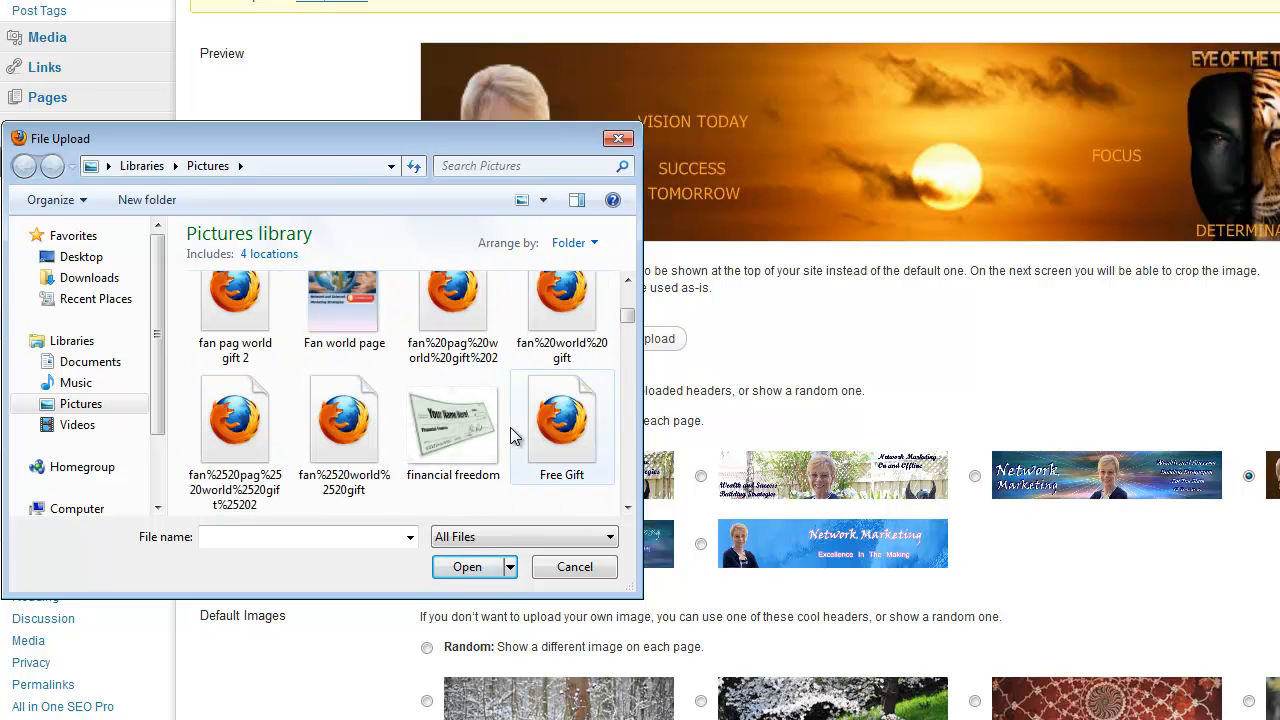
pyautogui.scroll(-2, 510, 428)
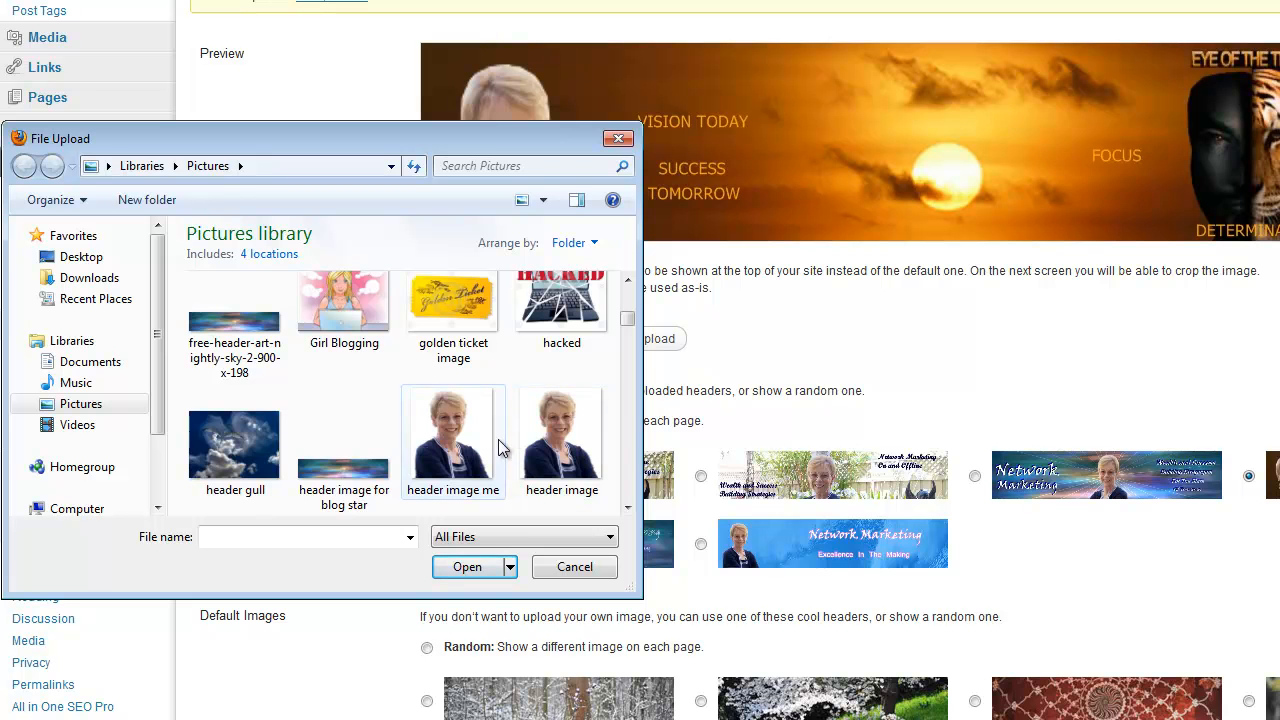
pyautogui.scroll(-1, 498, 448)
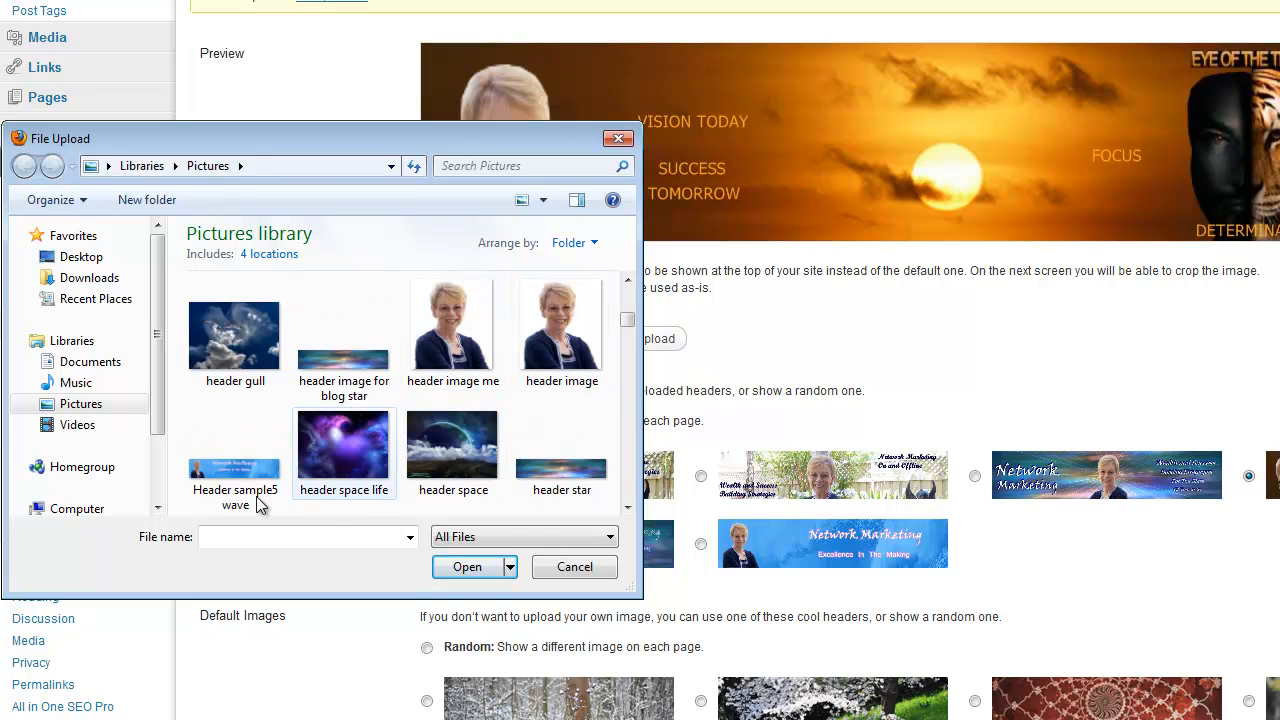
pyautogui.click(234, 455)
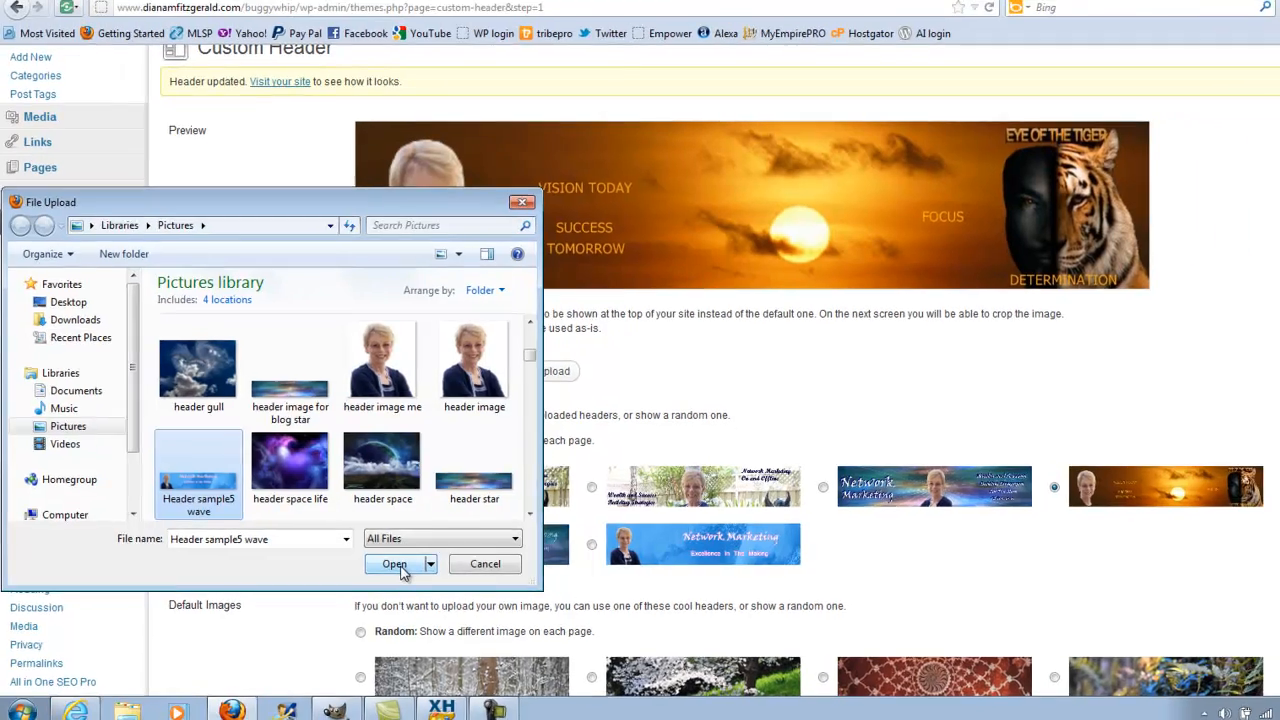
pyautogui.click(467, 567)
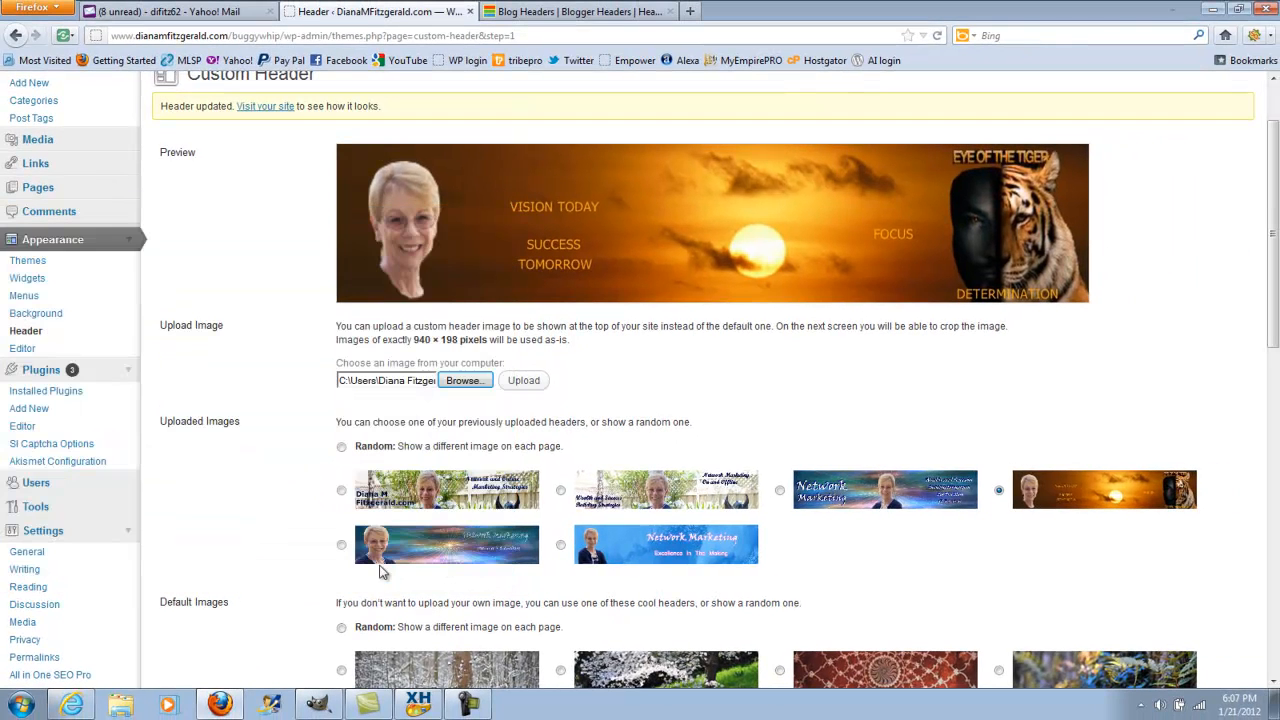
pyautogui.click(521, 383)
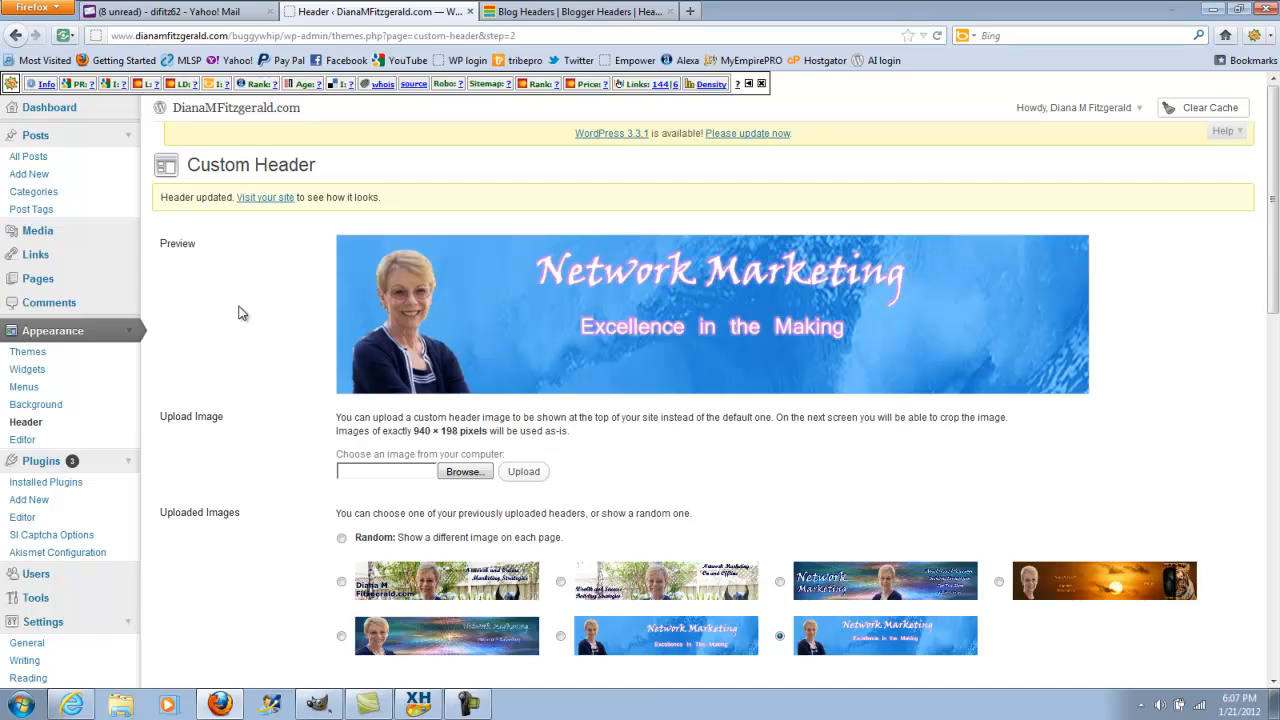
# Save the Custom Header changes with the uploaded blue wave header selected.
pyautogui.scroll(-3, 249, 318)
pyautogui.scroll(-8, 232, 408)
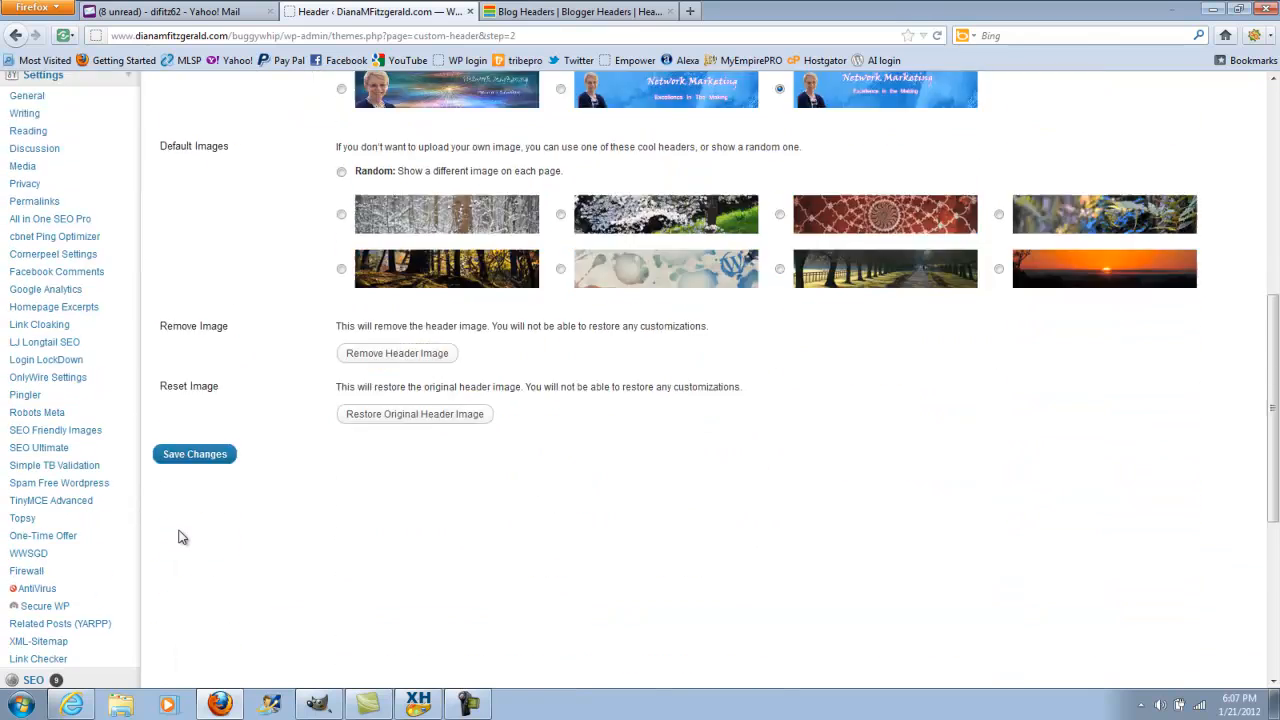
pyautogui.click(185, 364)
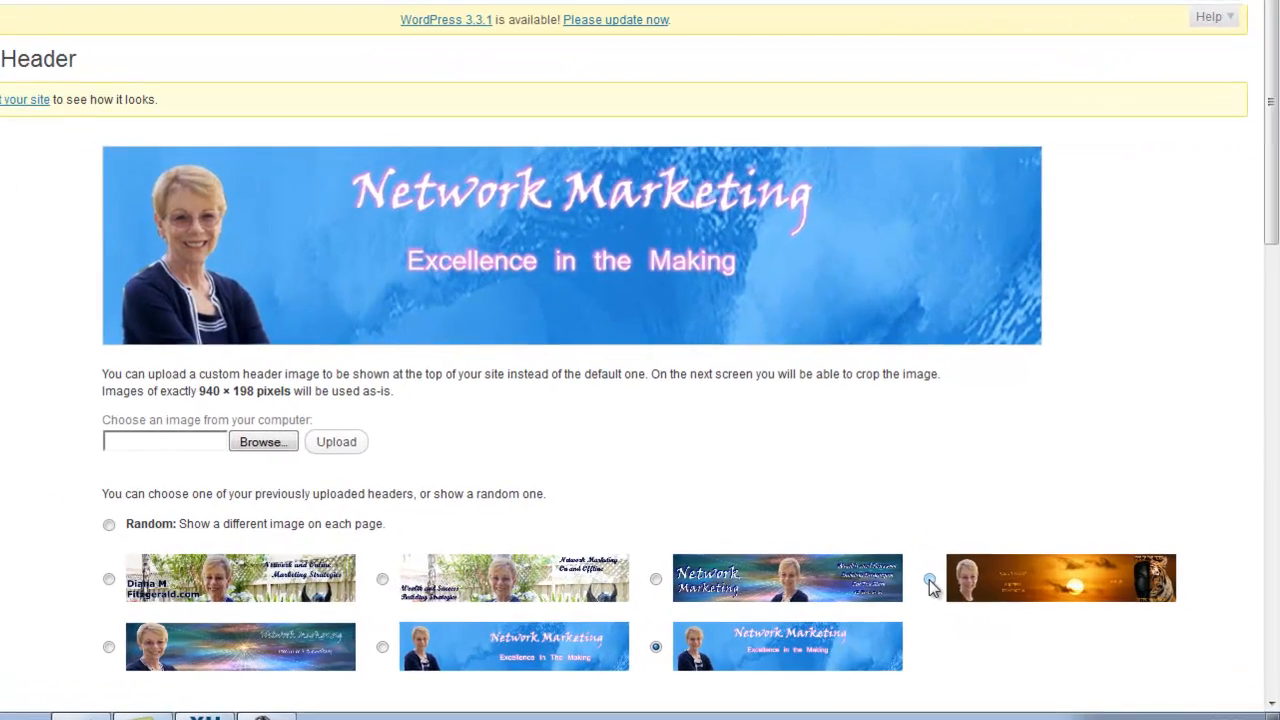
# Select the orange sunset header with the tiger face from the previously uploaded images.
pyautogui.click(998, 581)
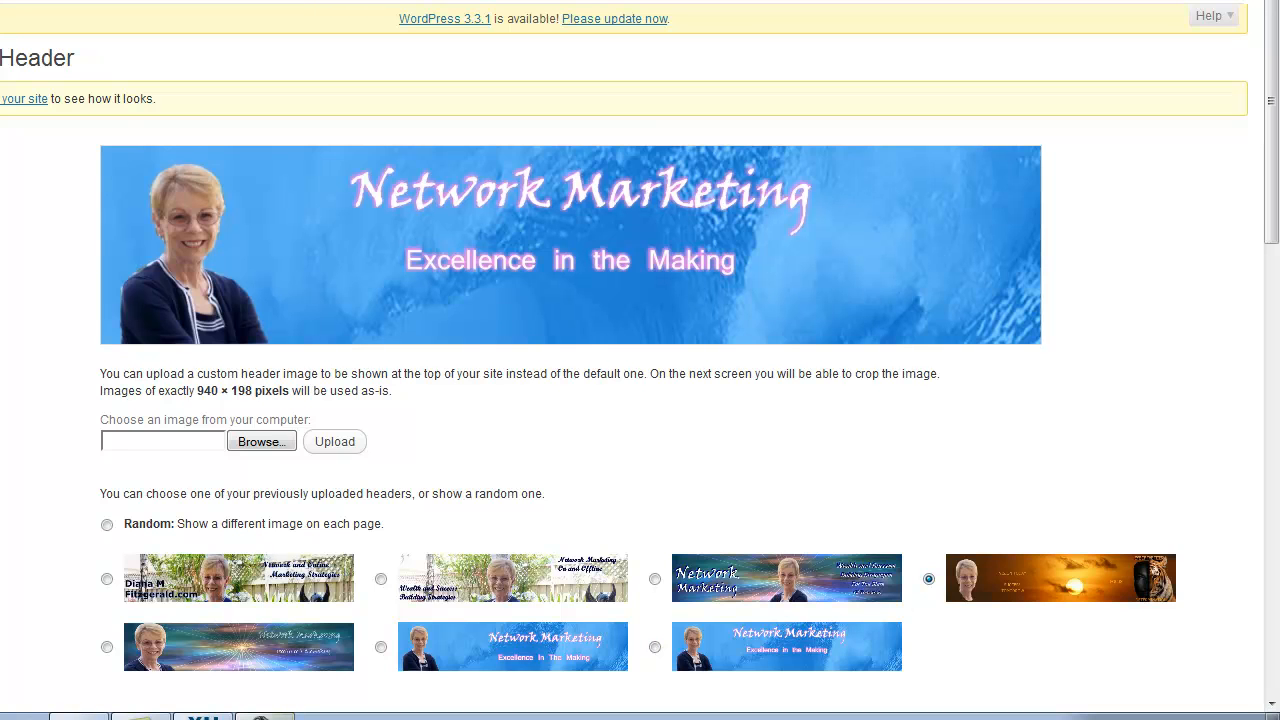